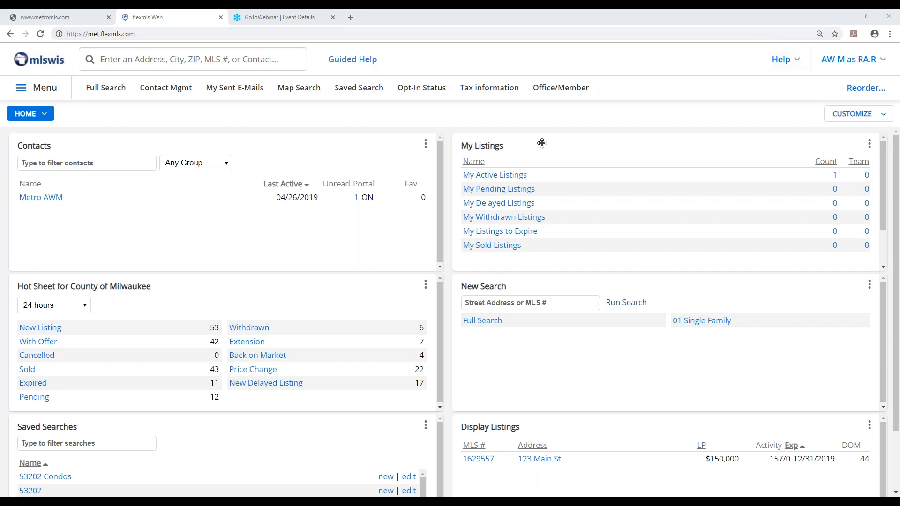
# Open active listing 1629557 for changes from the agent's own listings
pyautogui.click(39, 89)
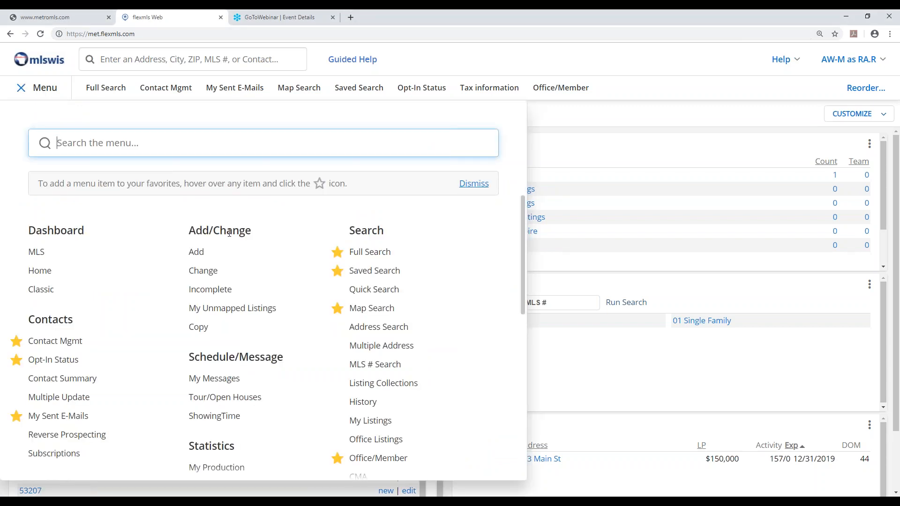
pyautogui.click(204, 272)
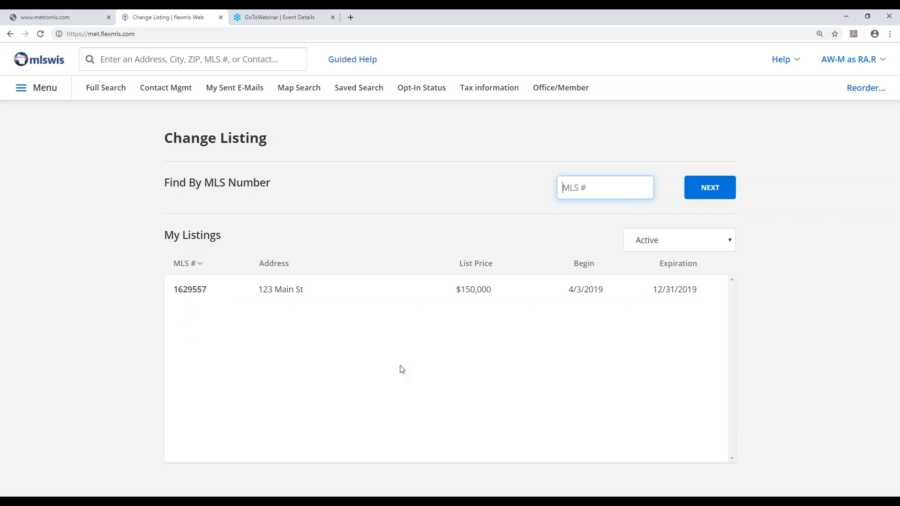
pyautogui.click(731, 241)
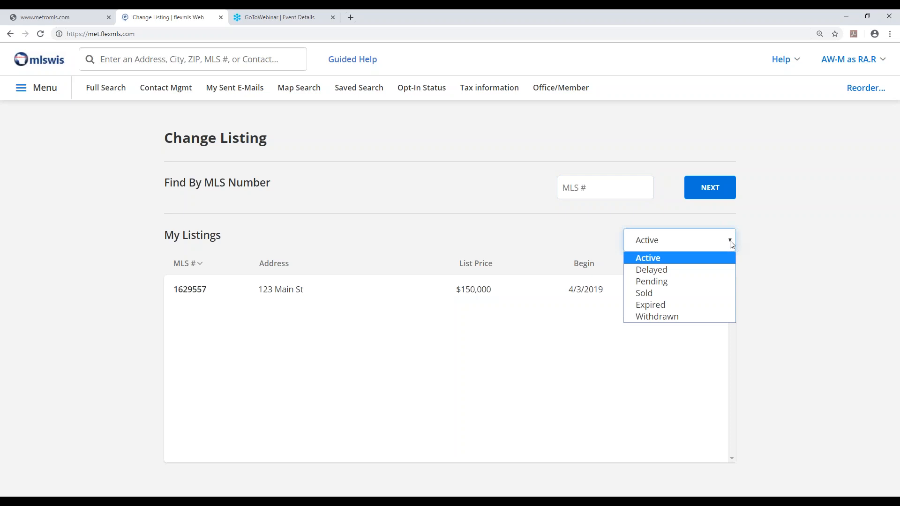
pyautogui.click(731, 242)
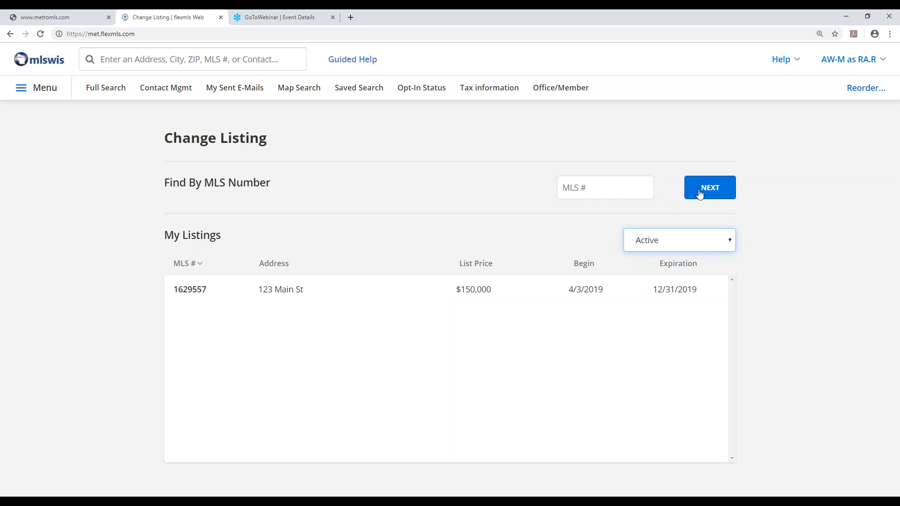
pyautogui.click(191, 293)
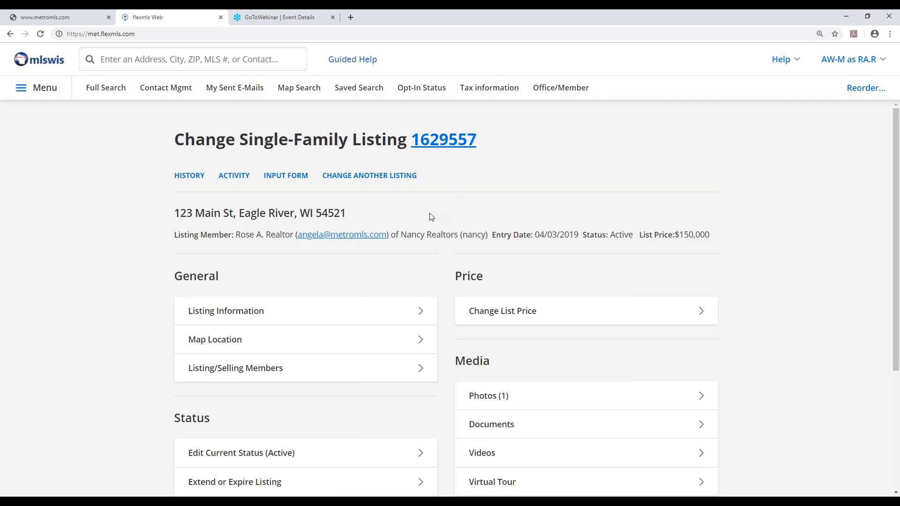
# Look over the listing's change options, open its listing information and examine the main fields, from location and taxes to schools
pyautogui.scroll(-2, 432, 220)
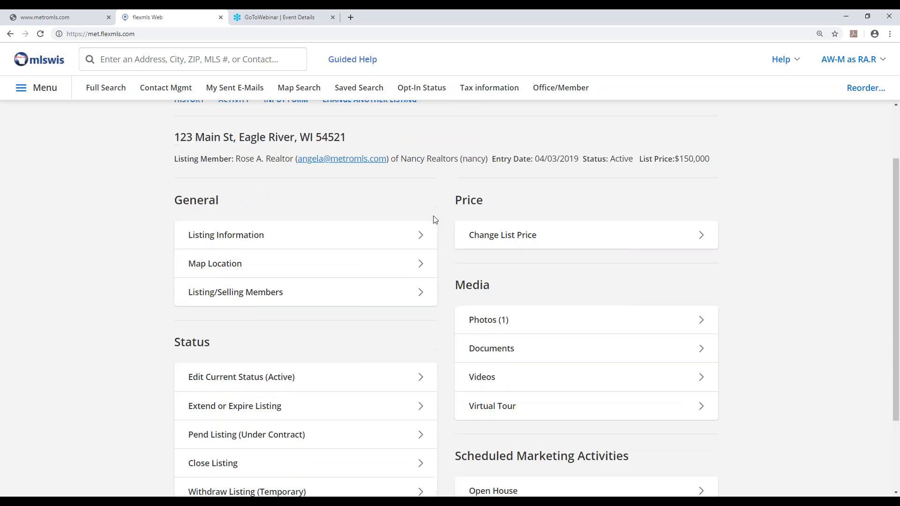
pyautogui.scroll(-2, 433, 220)
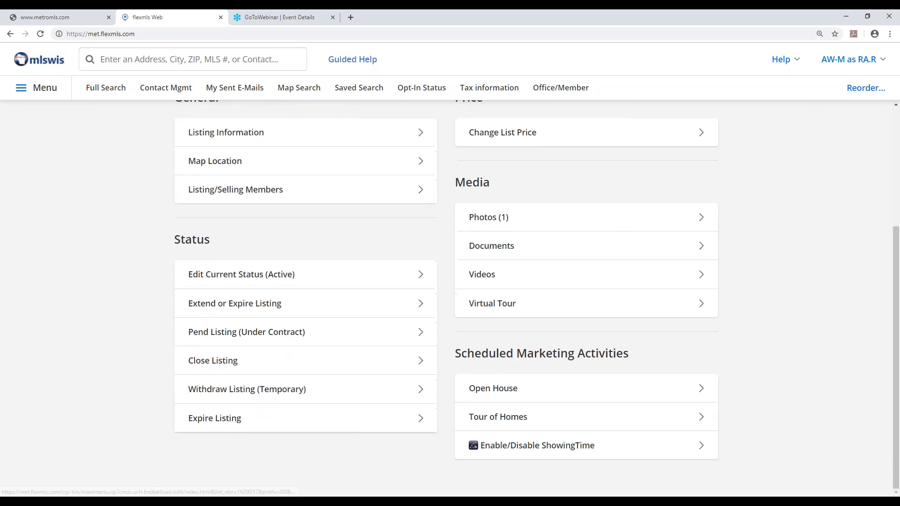
pyautogui.scroll(2, 432, 220)
pyautogui.scroll(1, 436, 225)
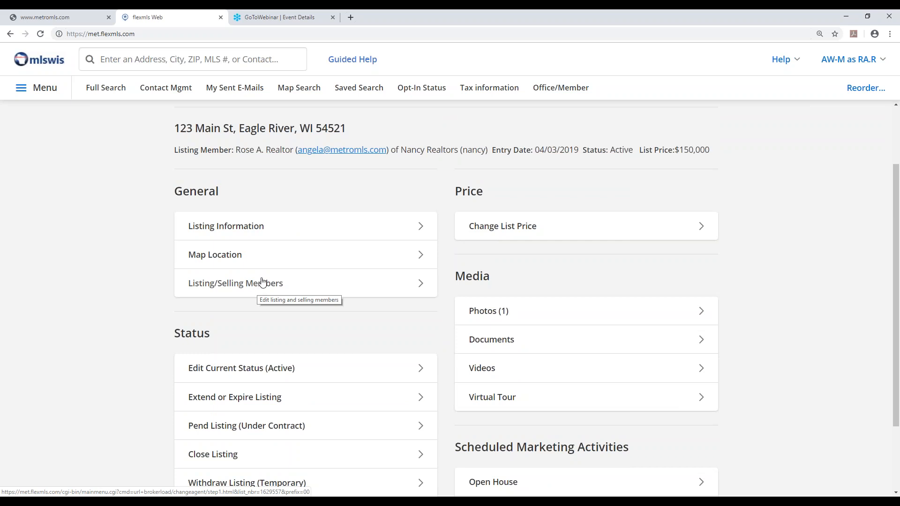
pyautogui.click(227, 230)
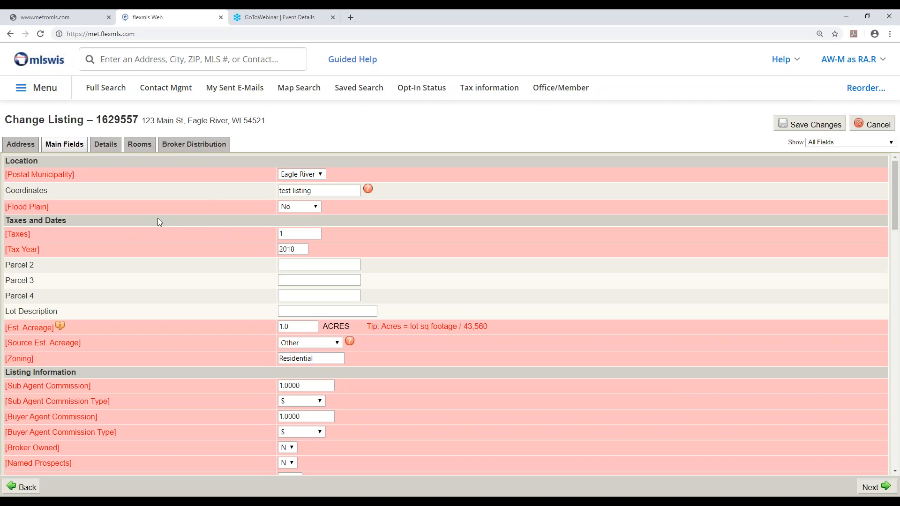
pyautogui.scroll(-2, 171, 211)
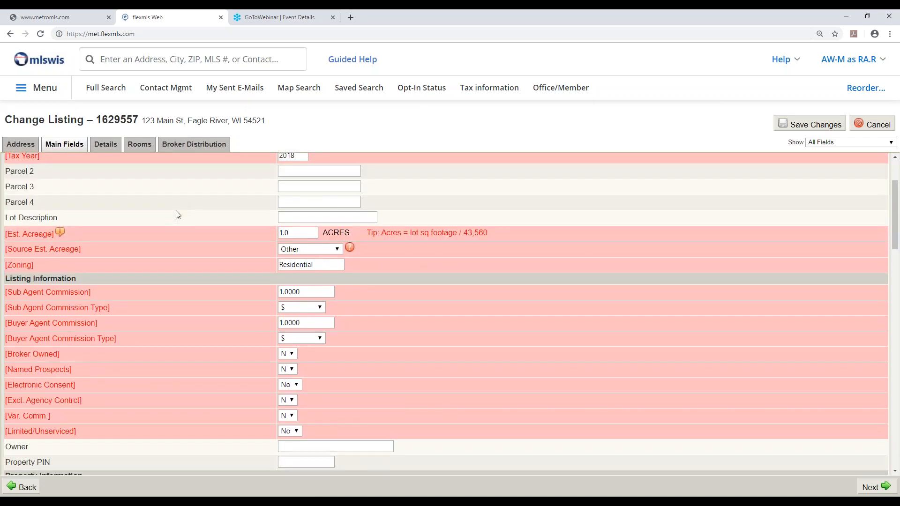
pyautogui.scroll(-7, 178, 215)
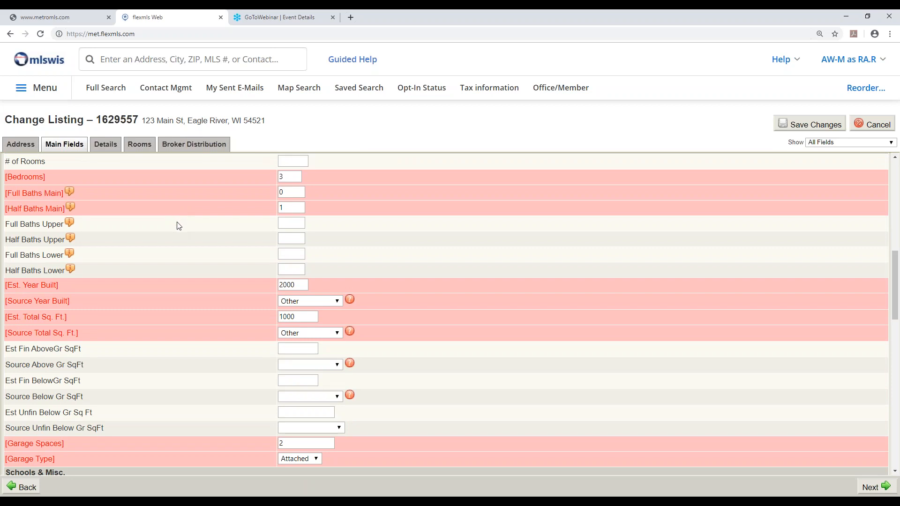
pyautogui.scroll(-2, 179, 226)
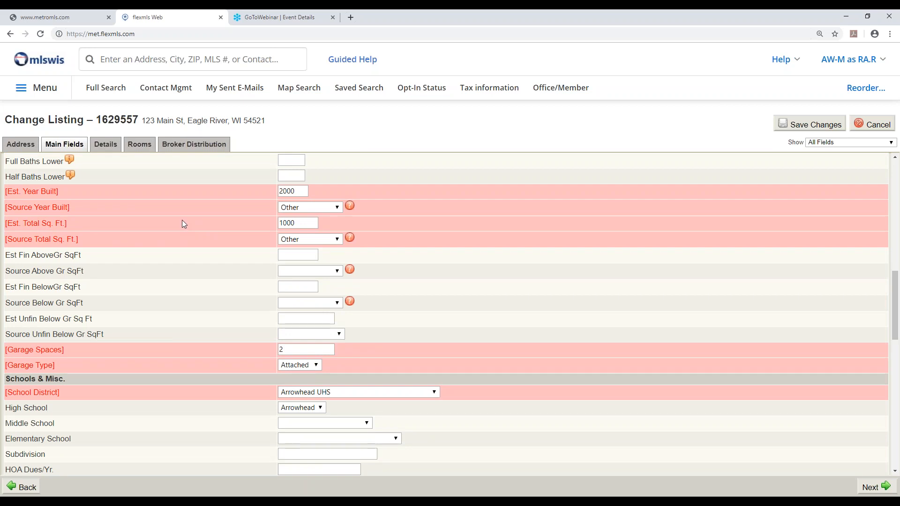
pyautogui.scroll(-2, 182, 221)
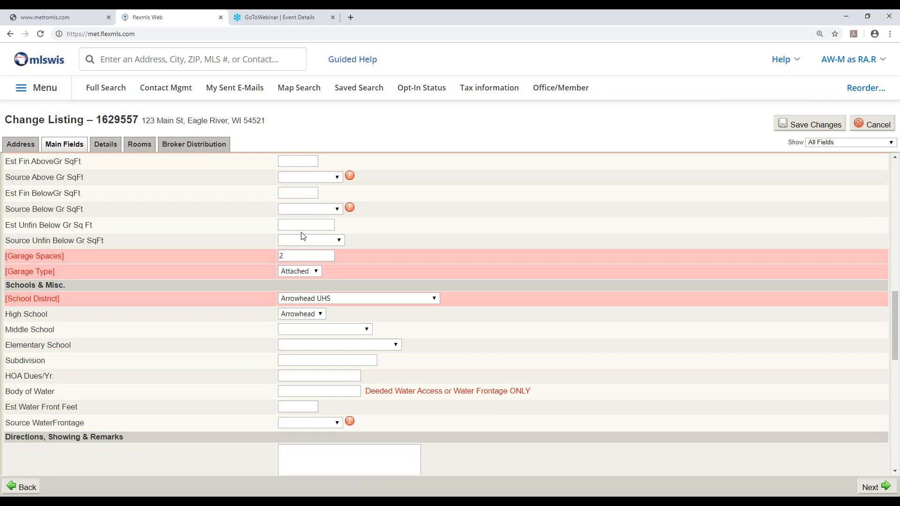
pyautogui.scroll(6, 303, 236)
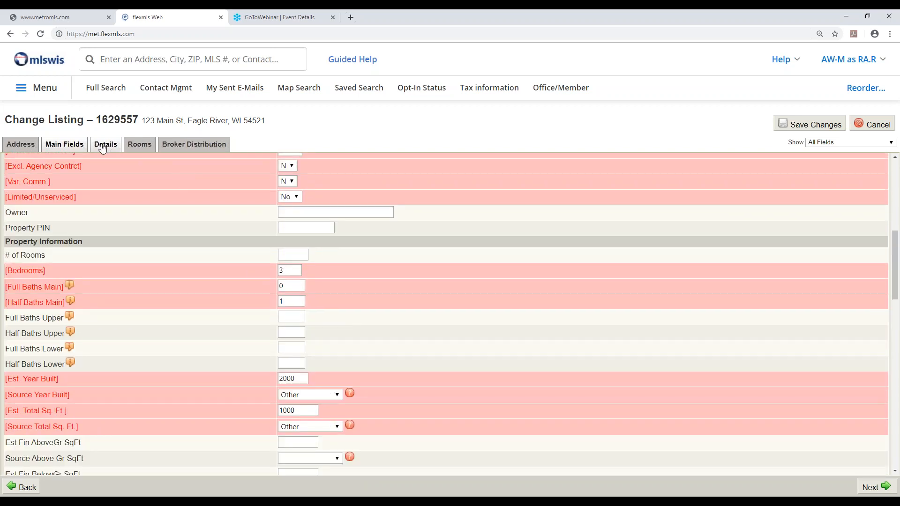
# Review the listing's details, room dimensions and address fields, and leave the form without saving changes
pyautogui.click(103, 147)
pyautogui.click(135, 147)
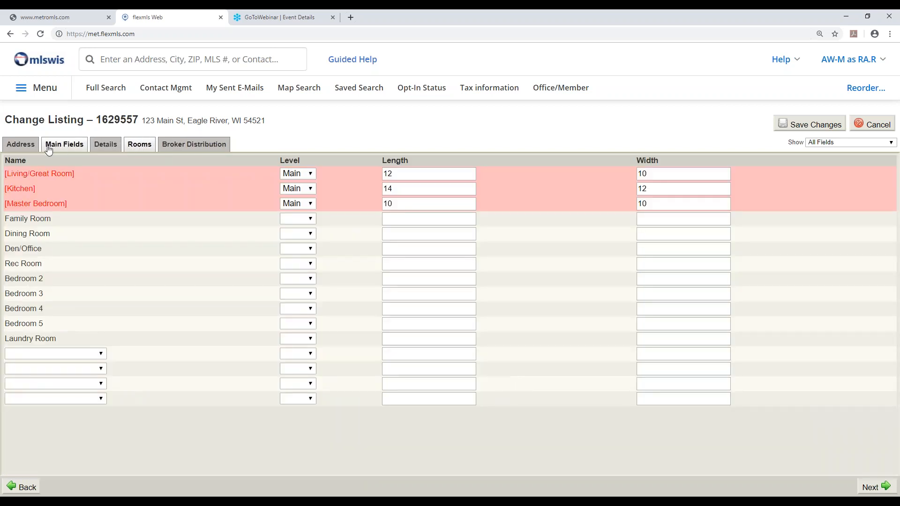
pyautogui.click(21, 145)
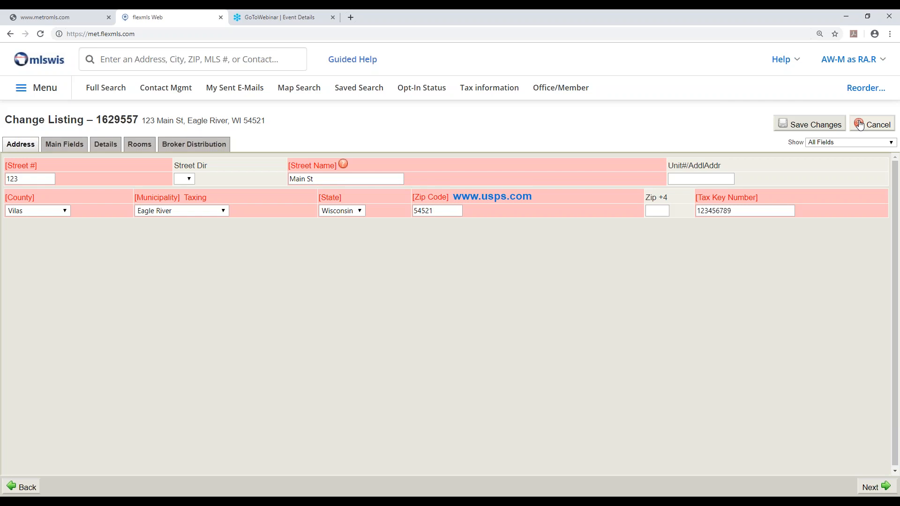
pyautogui.click(860, 125)
pyautogui.click(492, 88)
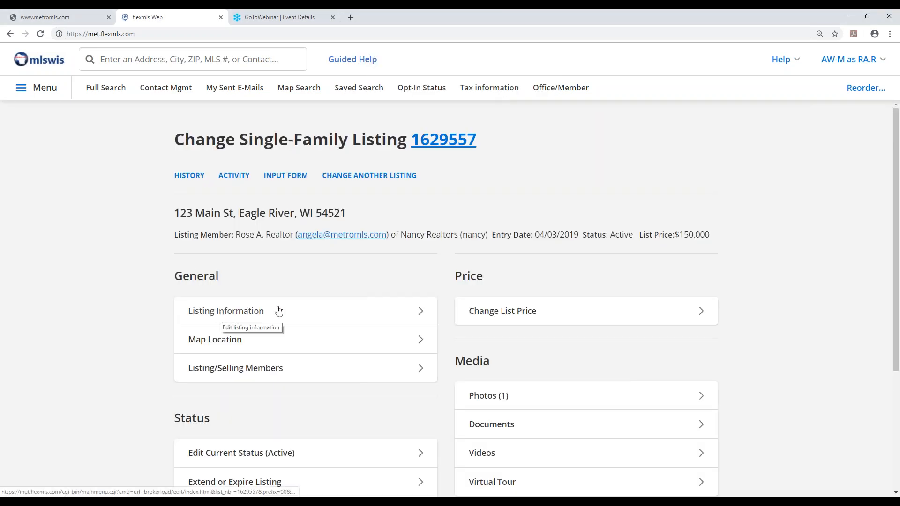
# Relocate the listing's map pin to lot 121 at the corner of N Main St and E Spruce St and use this location
pyautogui.scroll(-2, 265, 278)
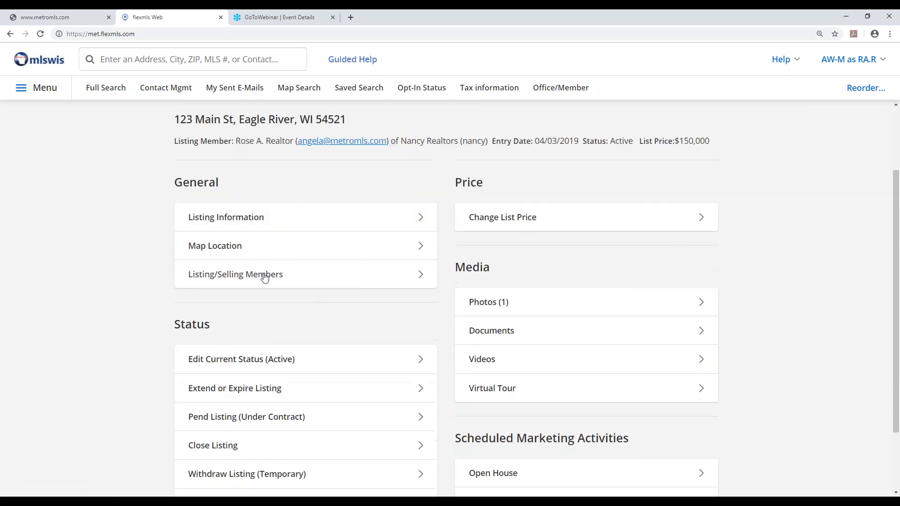
pyautogui.click(219, 247)
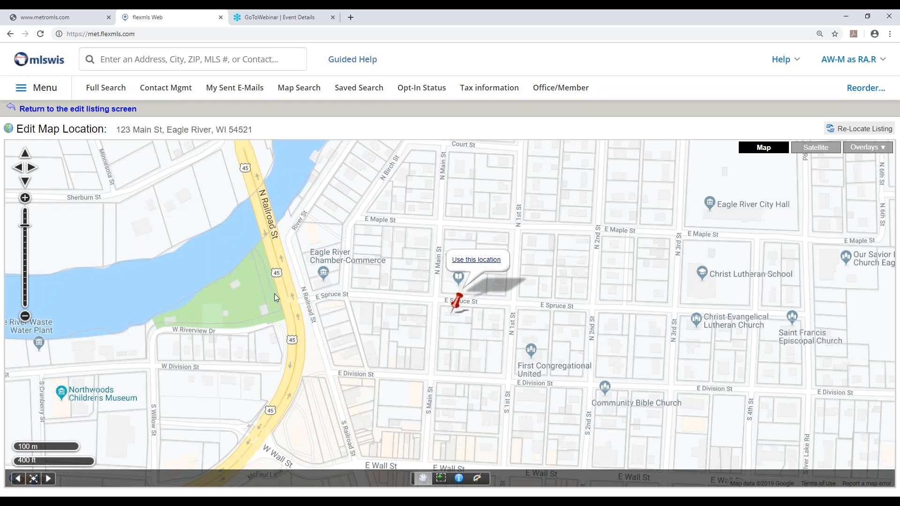
pyautogui.moveTo(248, 310); pyautogui.dragTo(289, 266)
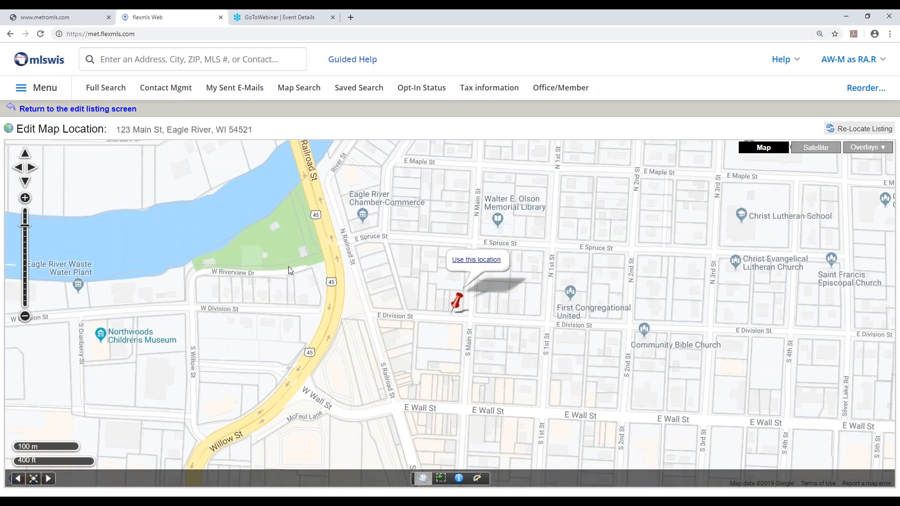
pyautogui.click(25, 199)
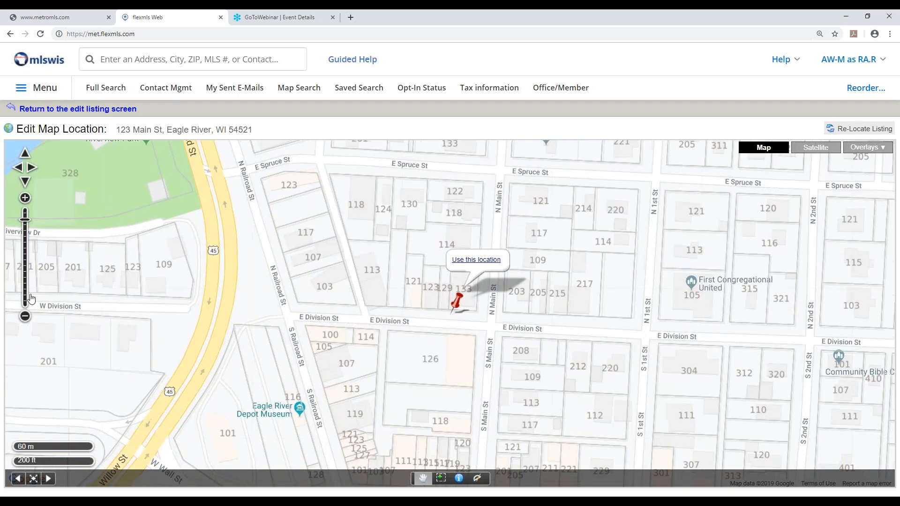
pyautogui.click(26, 317)
pyautogui.click(25, 316)
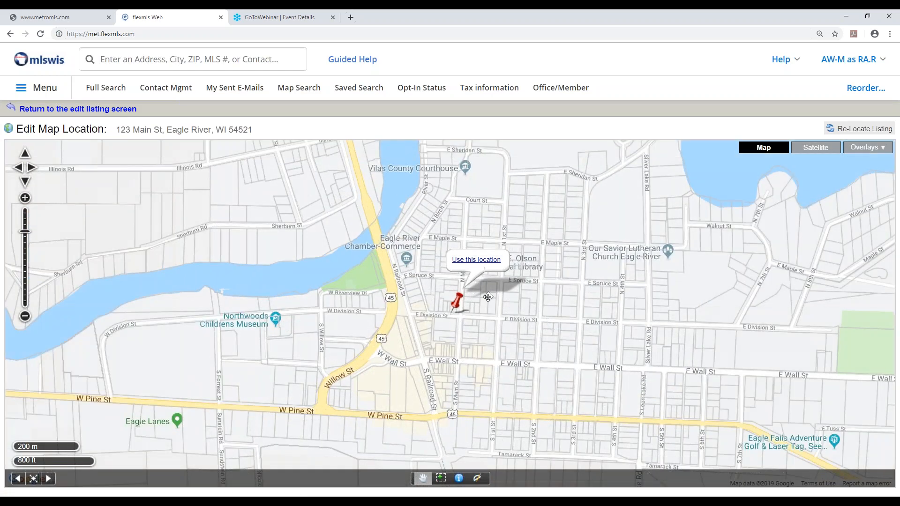
pyautogui.scroll(1, 499, 306)
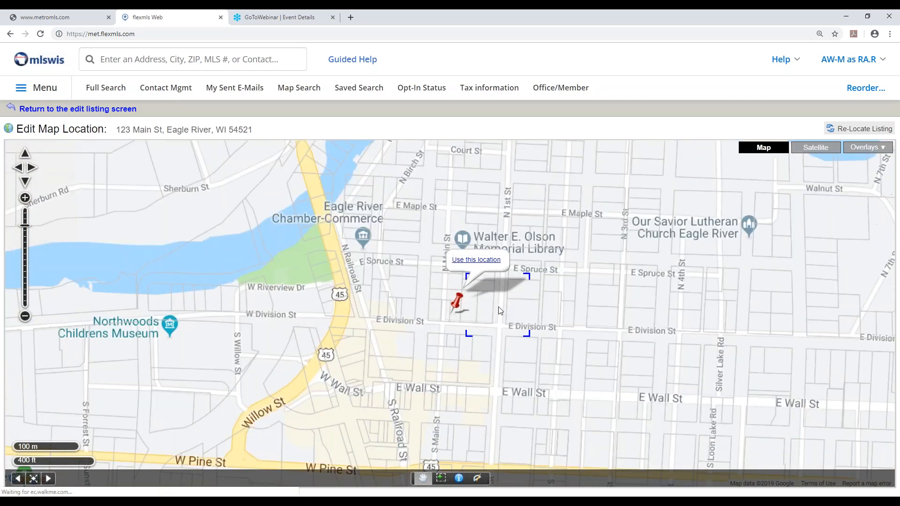
pyautogui.scroll(1, 499, 311)
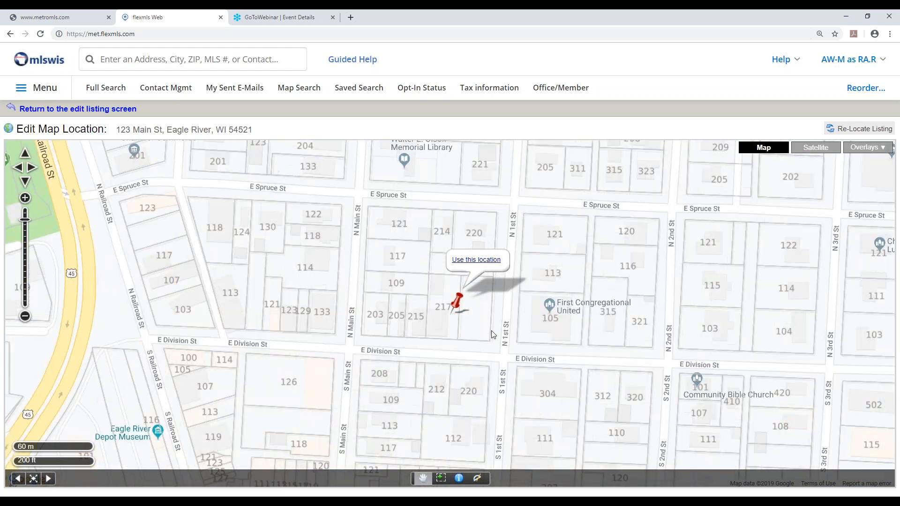
pyautogui.moveTo(394, 278); pyautogui.dragTo(398, 288)
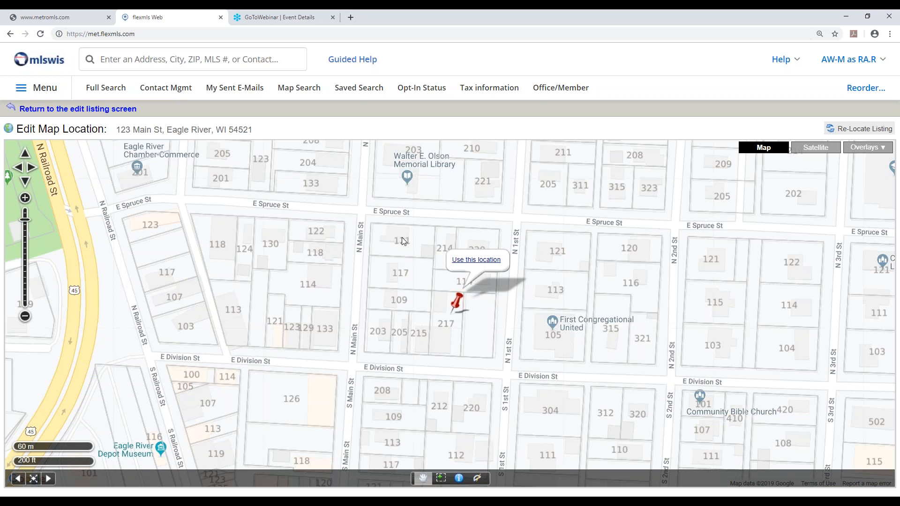
pyautogui.moveTo(456, 305); pyautogui.dragTo(402, 233)
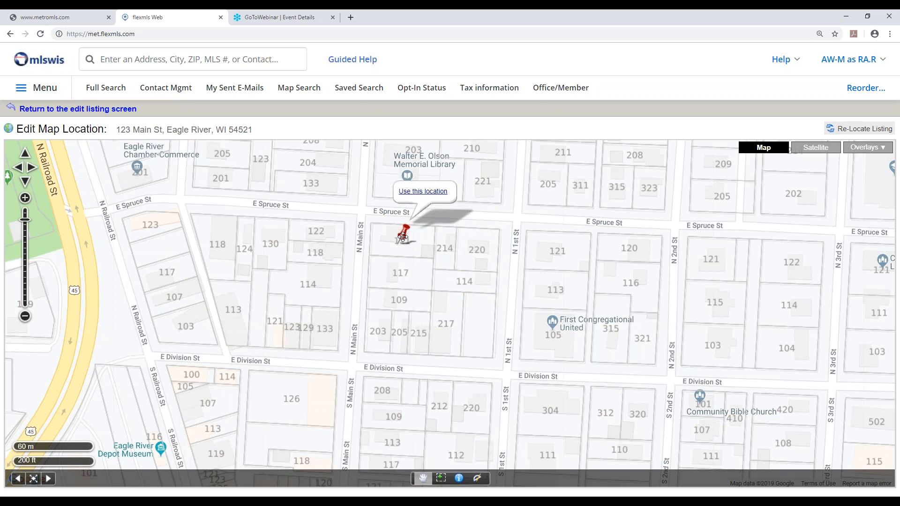
pyautogui.click(420, 198)
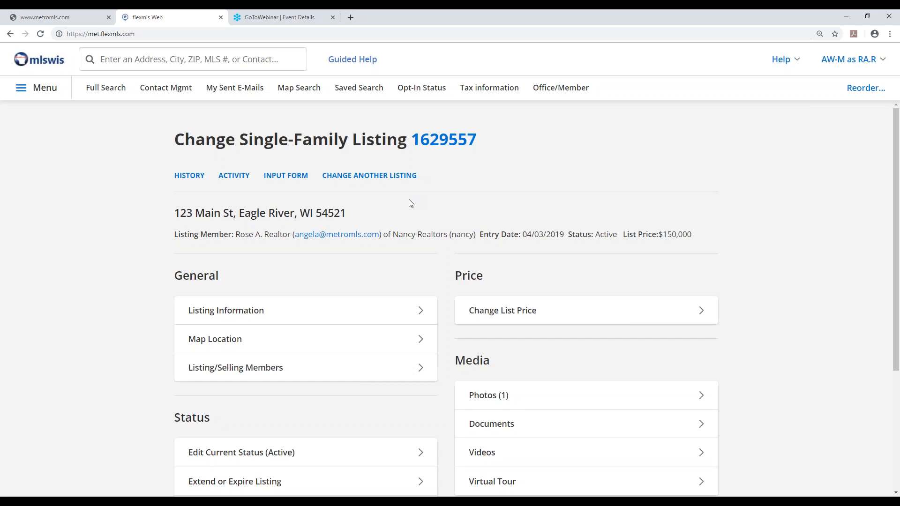
# Keep the current listing member in the listing/selling members form and complete its verification
pyautogui.scroll(-2, 375, 233)
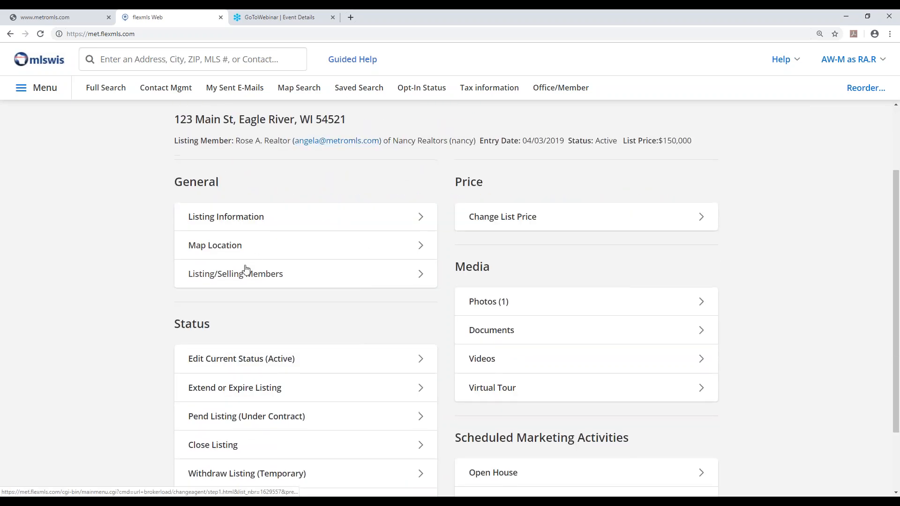
pyautogui.click(246, 280)
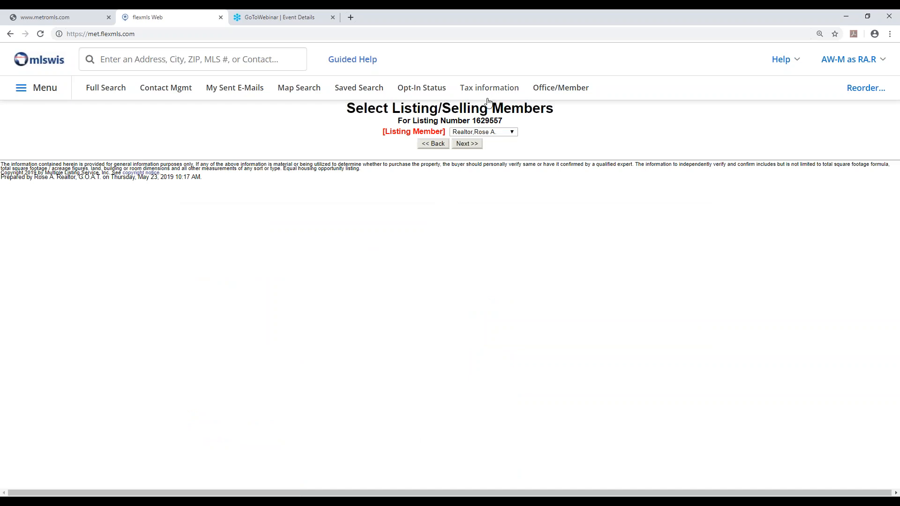
pyautogui.click(474, 145)
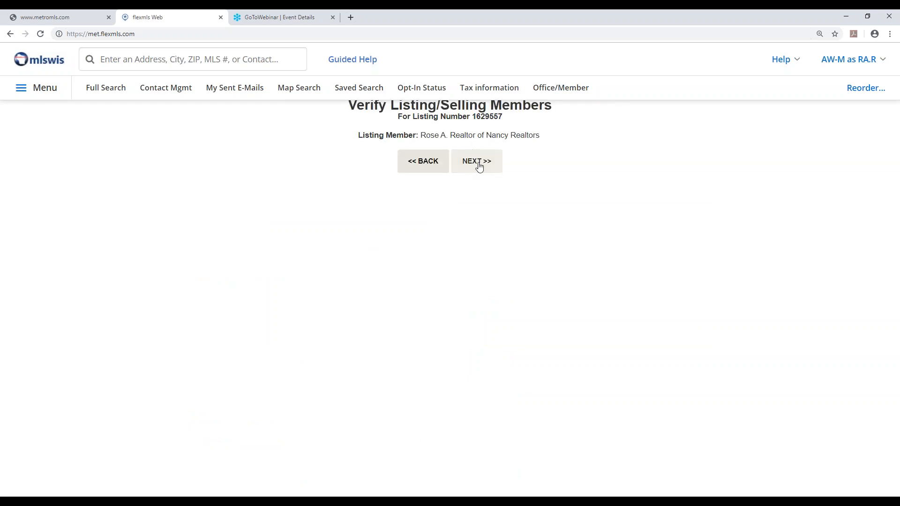
pyautogui.click(481, 165)
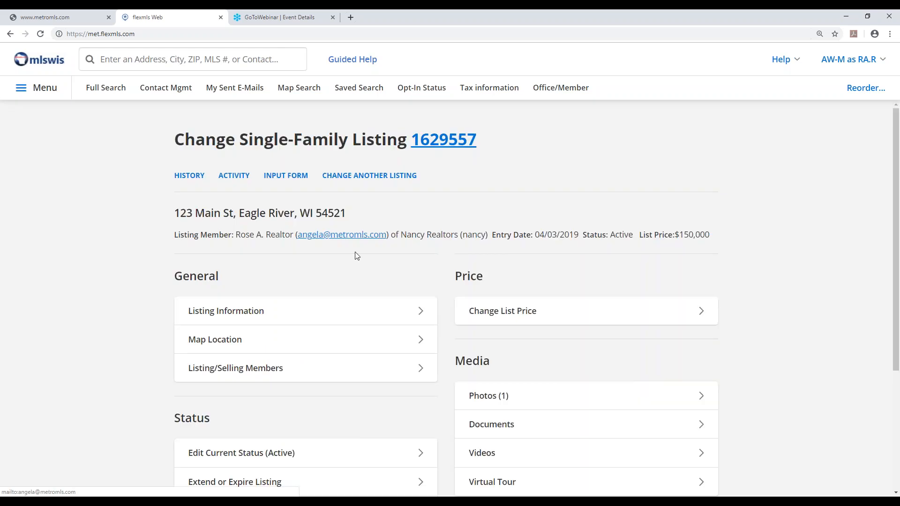
# View the list price change form, leave it without saving, and look over the listing's status options
pyautogui.scroll(-2, 336, 258)
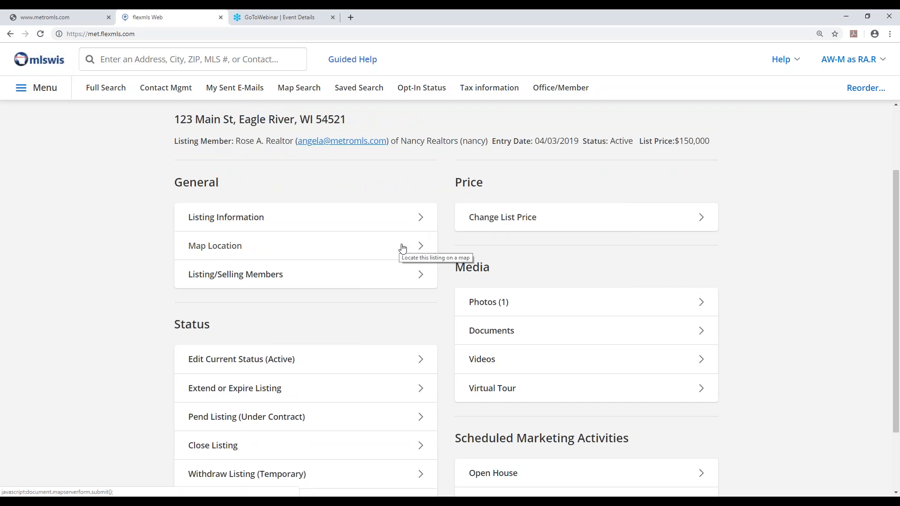
pyautogui.click(509, 220)
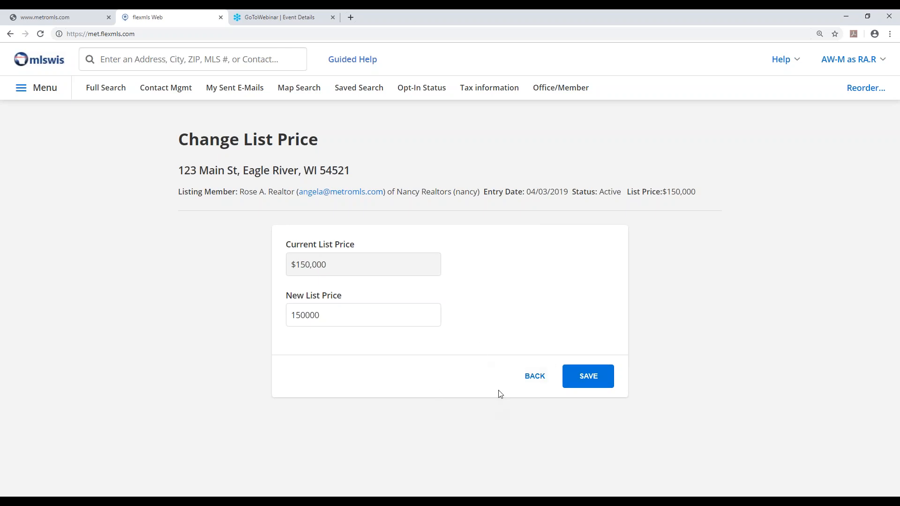
pyautogui.click(535, 377)
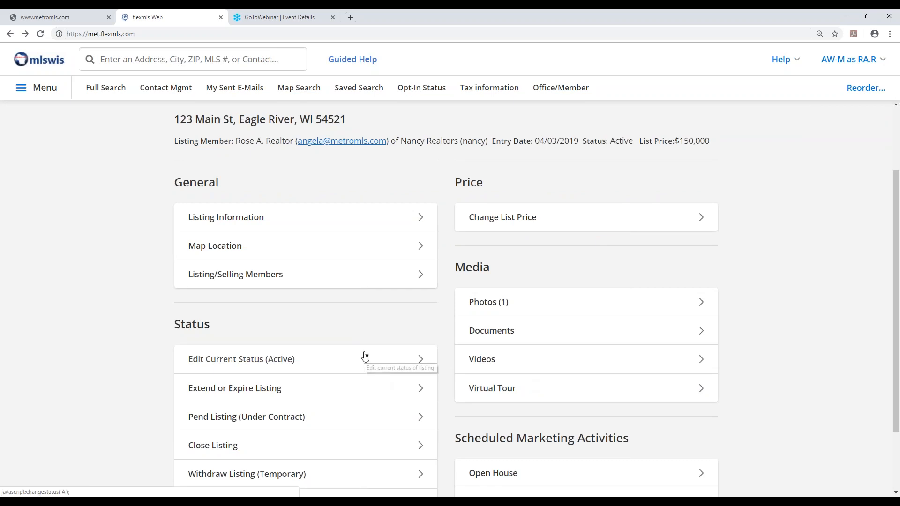
pyautogui.scroll(-1, 369, 352)
pyautogui.scroll(-1, 368, 353)
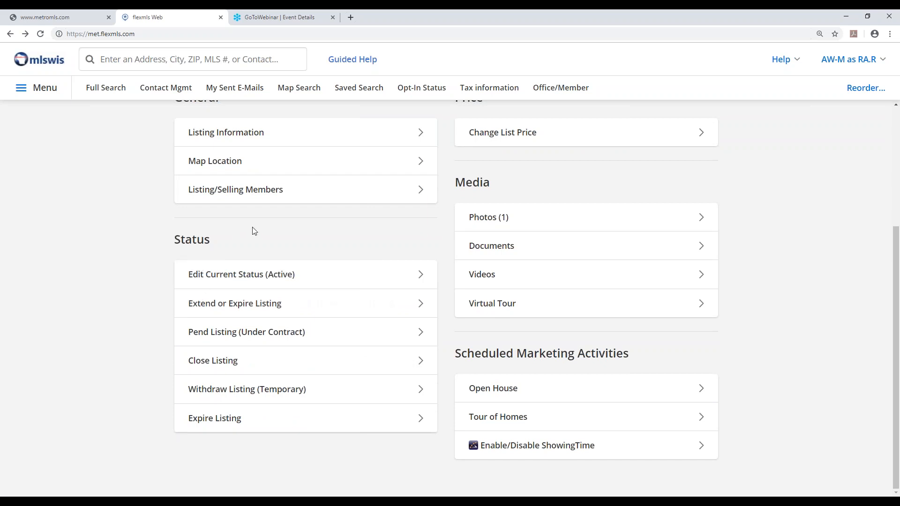
# Check the listing's status in its header, open the current Active status for editing and set Contingent to With Offer
pyautogui.scroll(4, 257, 254)
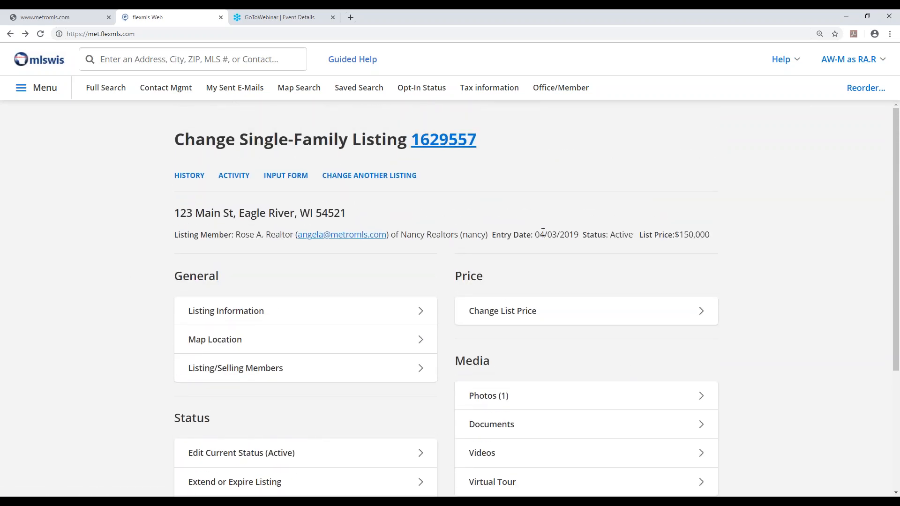
pyautogui.moveTo(603, 236); pyautogui.dragTo(634, 237)
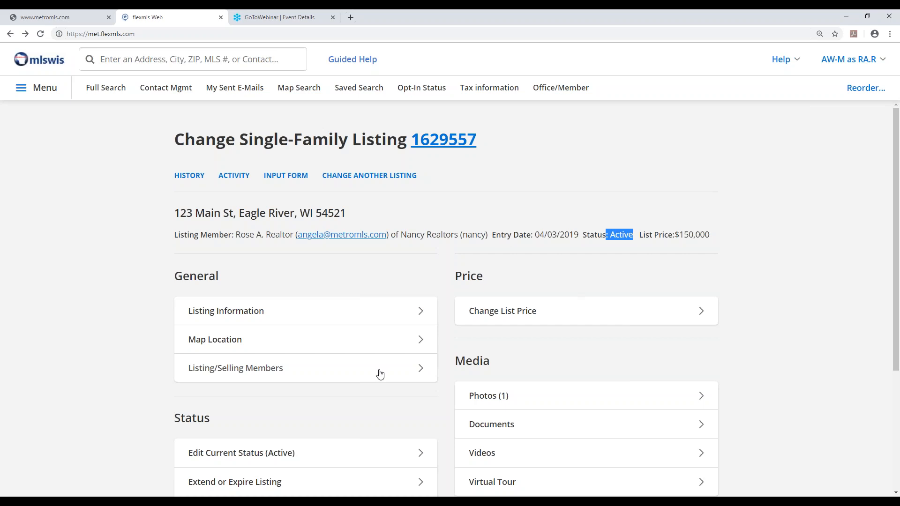
pyautogui.scroll(-3, 376, 374)
pyautogui.scroll(-1, 376, 374)
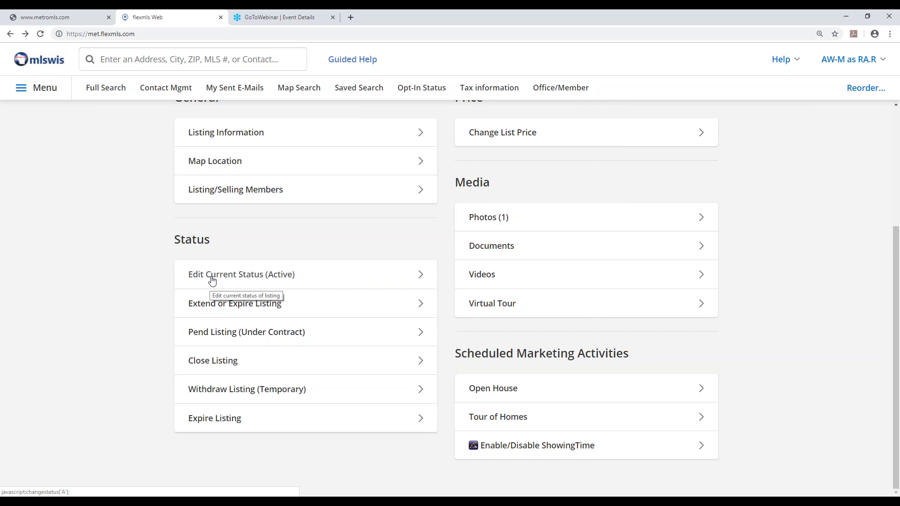
pyautogui.click(212, 281)
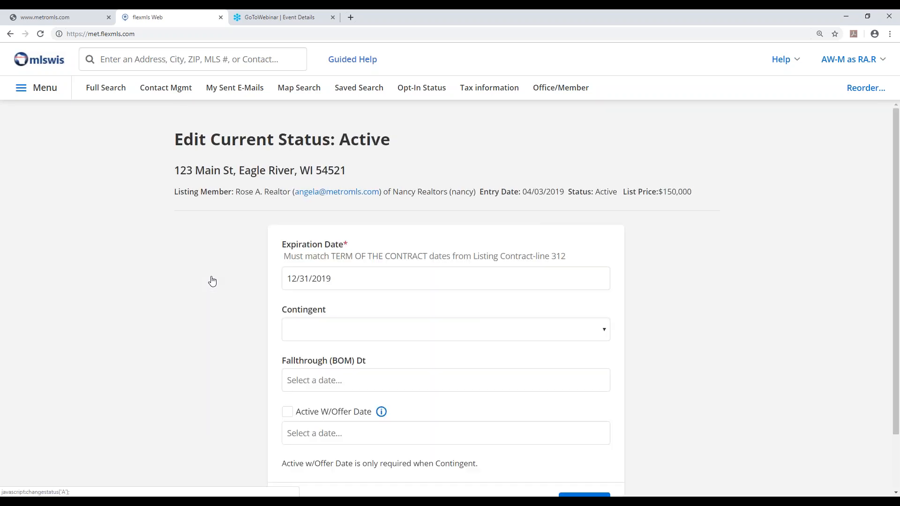
pyautogui.scroll(-2, 237, 312)
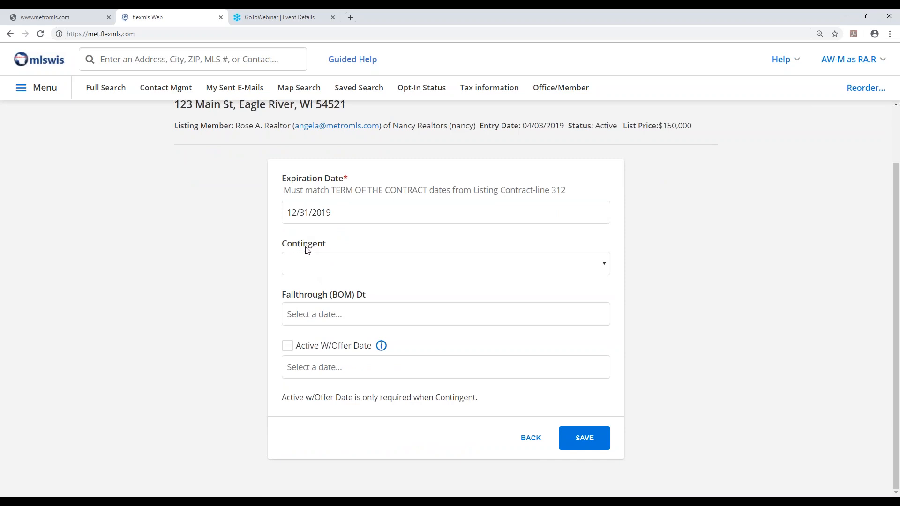
pyautogui.click(321, 268)
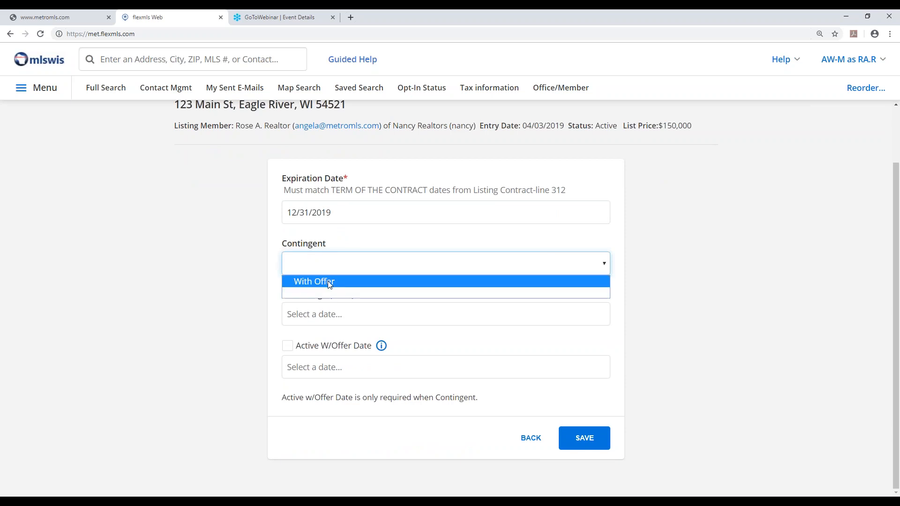
pyautogui.click(330, 283)
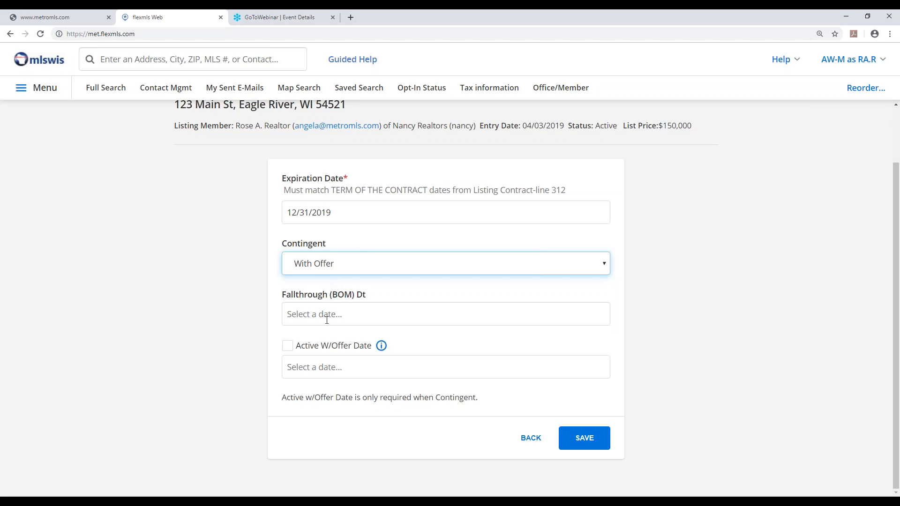
# Set the Active W/Offer Date to 5/23/2019, enable its checkbox, and save and confirm the status change
pyautogui.click(309, 369)
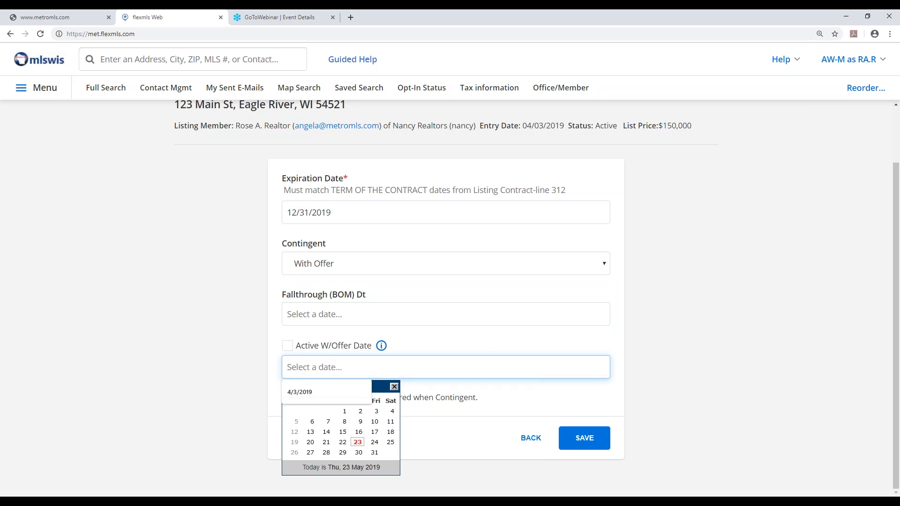
pyautogui.click(358, 444)
pyautogui.click(285, 348)
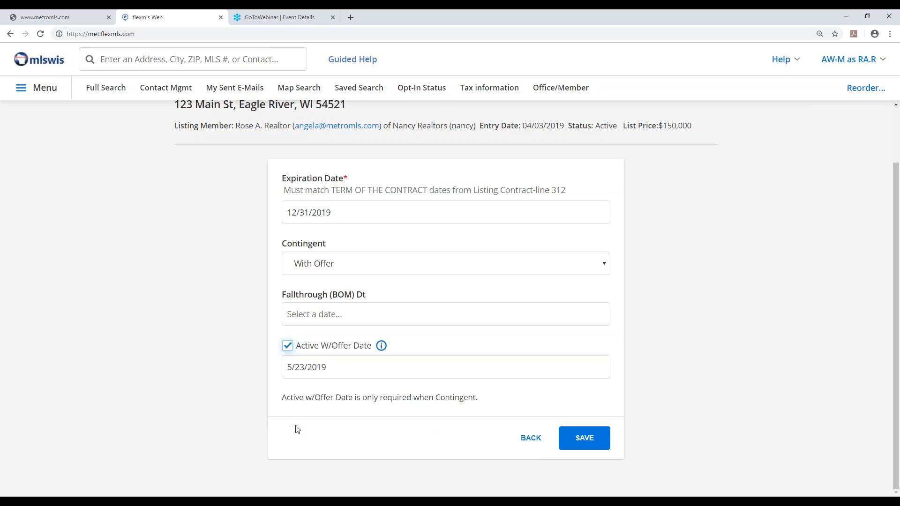
pyautogui.click(584, 444)
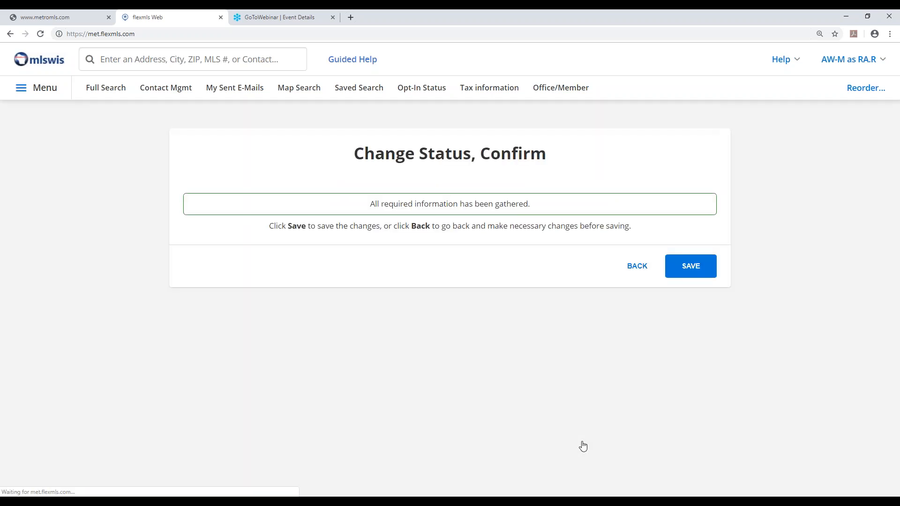
pyautogui.click(697, 272)
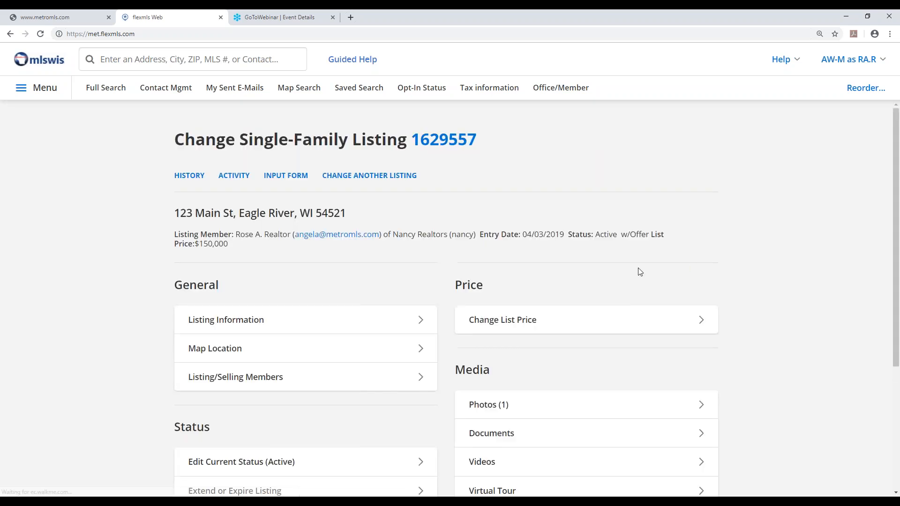
pyautogui.moveTo(569, 237); pyautogui.dragTo(650, 234)
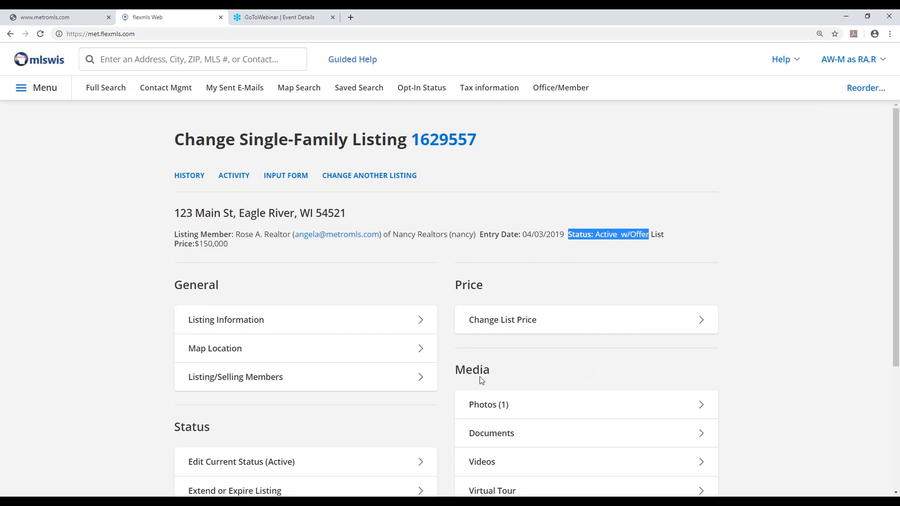
# Edit the current status again to clear the Contingent value and disable Active W/Offer Date, and save and confirm the change
pyautogui.scroll(-3, 306, 382)
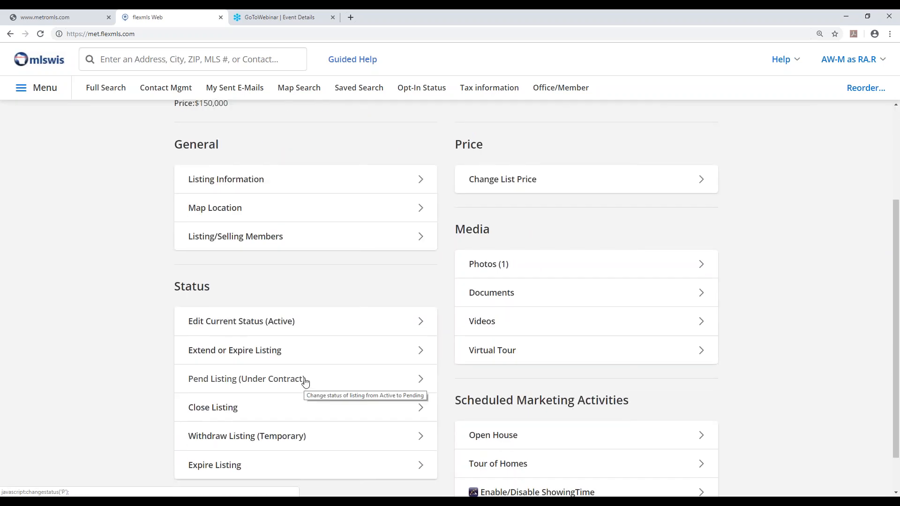
pyautogui.click(242, 326)
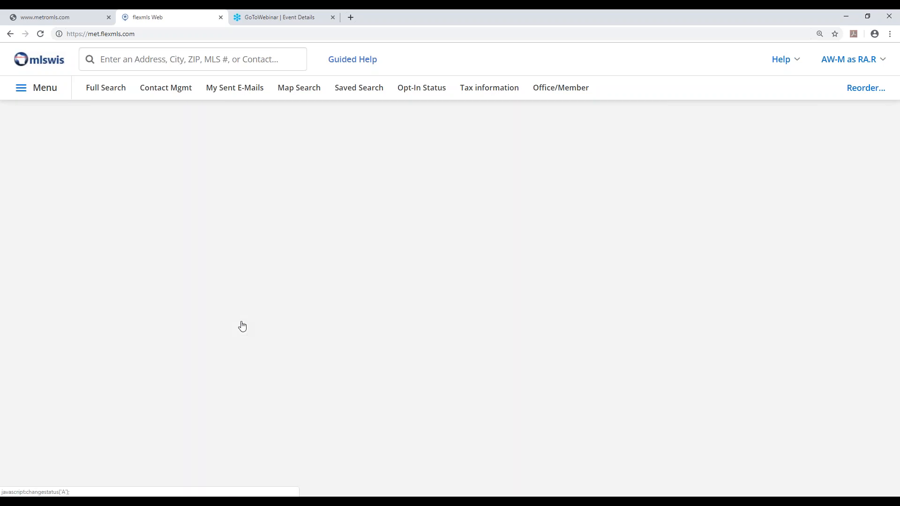
pyautogui.scroll(-2, 351, 307)
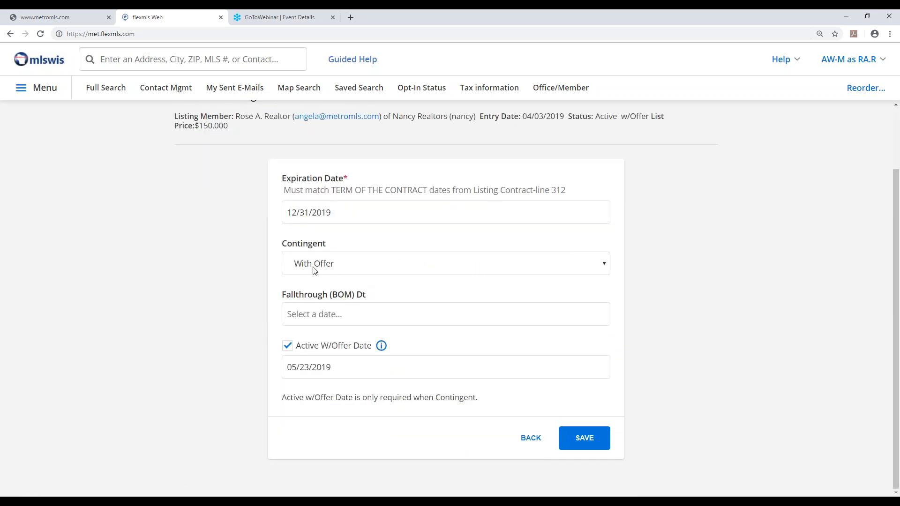
pyautogui.click(360, 265)
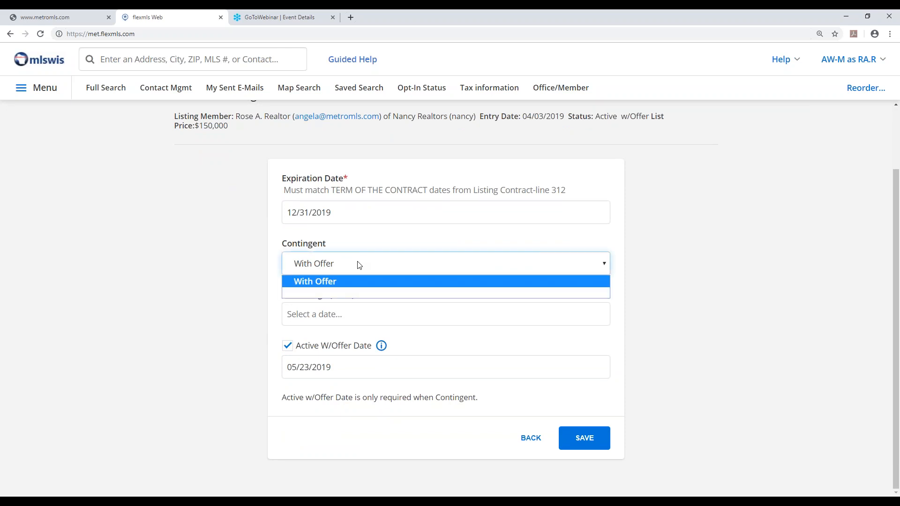
pyautogui.click(317, 293)
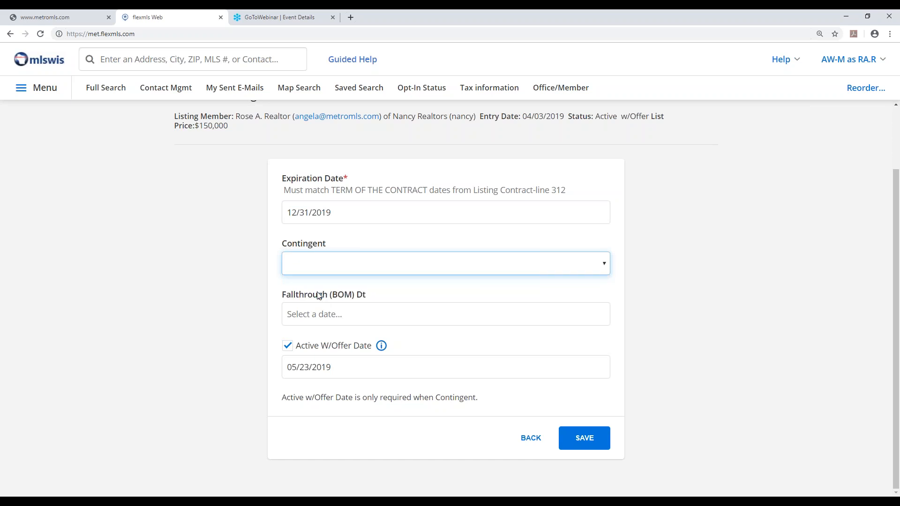
pyautogui.click(288, 348)
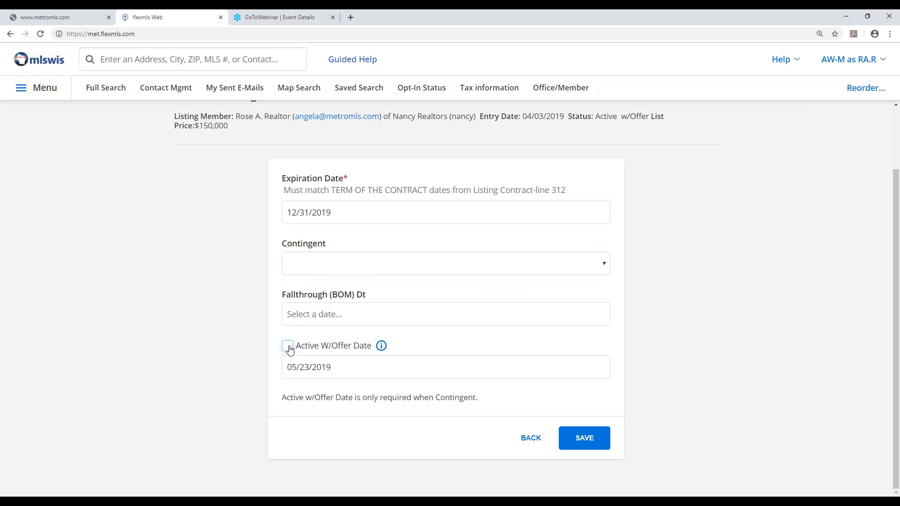
pyautogui.click(580, 438)
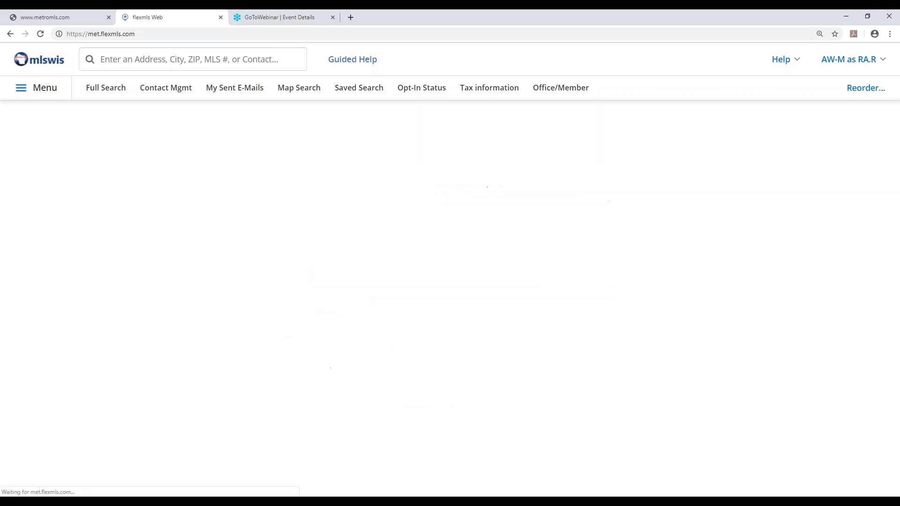
pyautogui.click(691, 270)
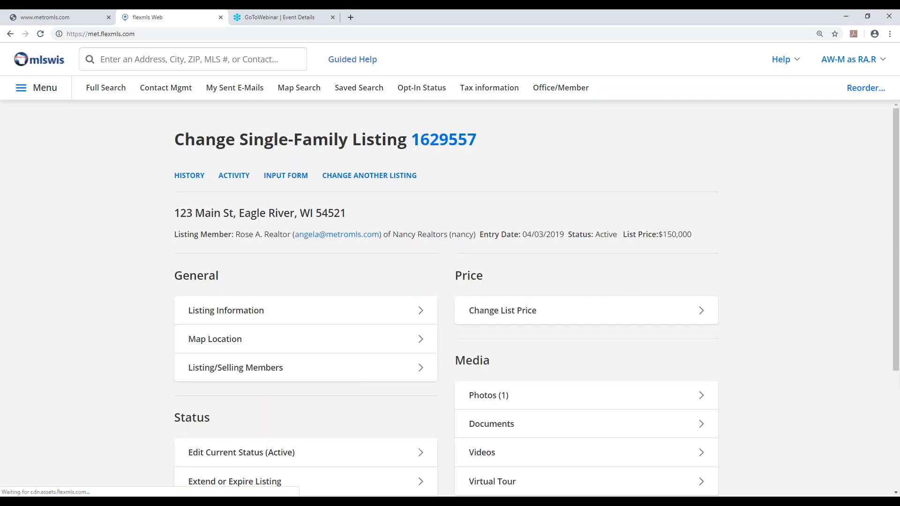
pyautogui.moveTo(568, 234); pyautogui.dragTo(618, 234)
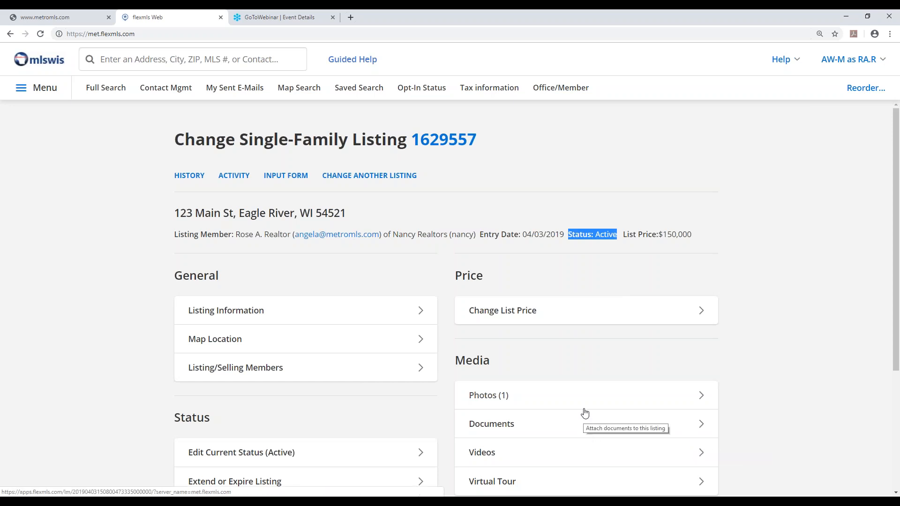
# View the expiration date and its calendar in the Extend or Expire Listing form, and leave without saving
pyautogui.scroll(-4, 582, 410)
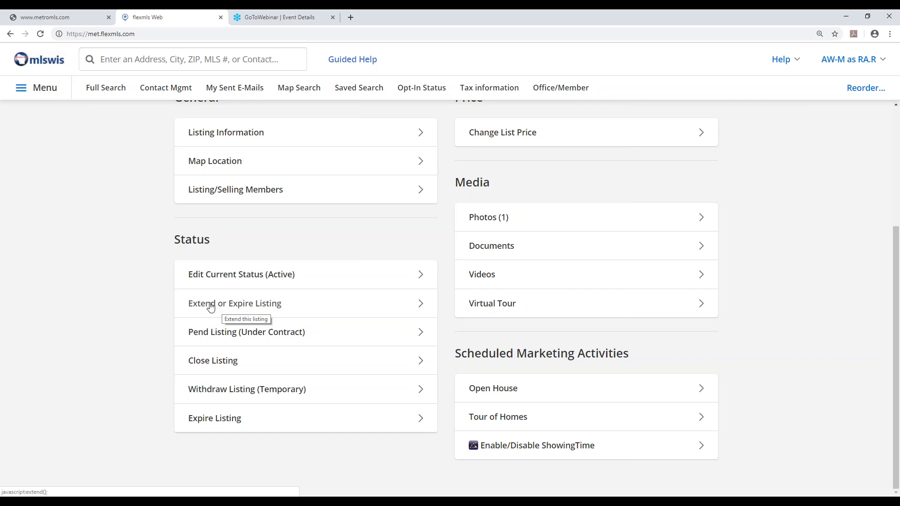
pyautogui.click(211, 307)
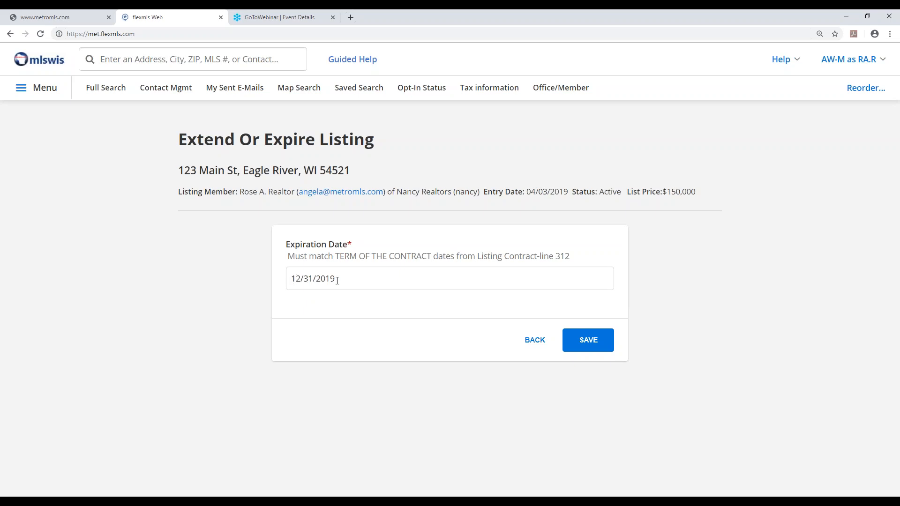
pyautogui.click(364, 277)
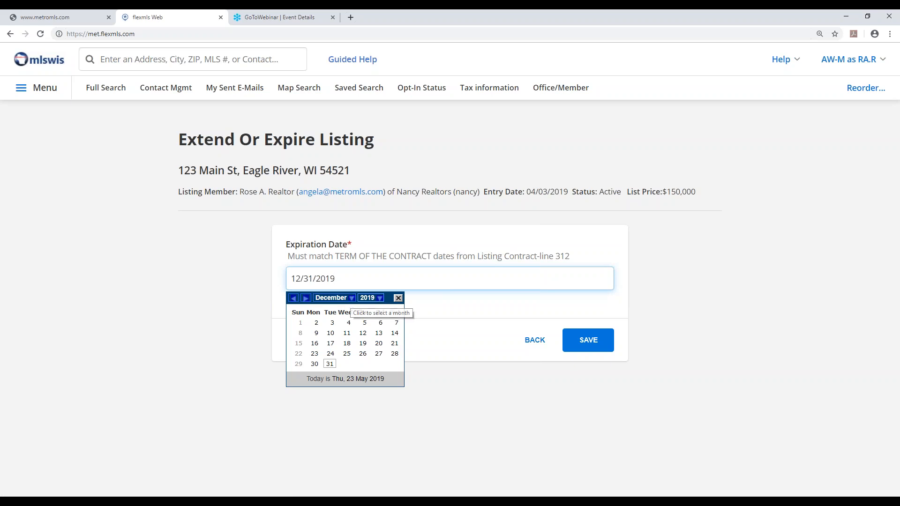
pyautogui.click(539, 345)
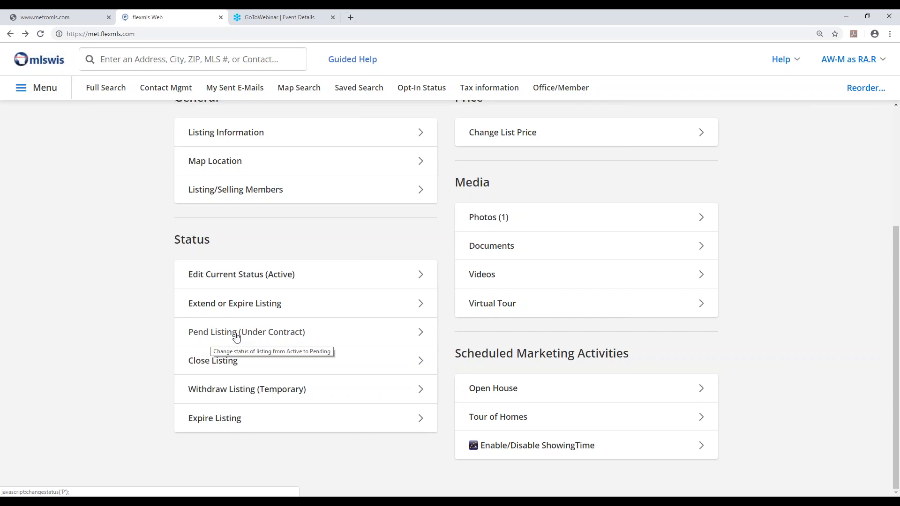
# Change the listing's status to Pending with a pending date of 05/23/2019, and save and confirm the change
pyautogui.click(237, 336)
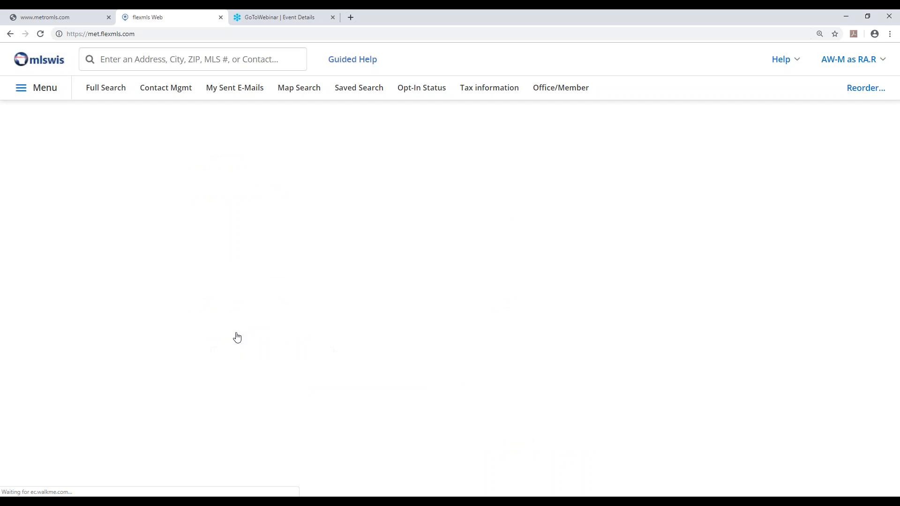
pyautogui.click(336, 286)
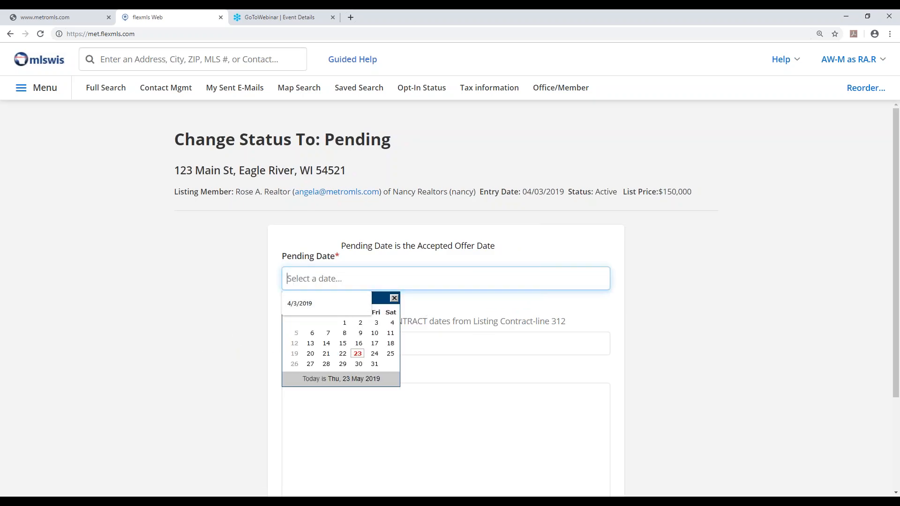
pyautogui.click(358, 355)
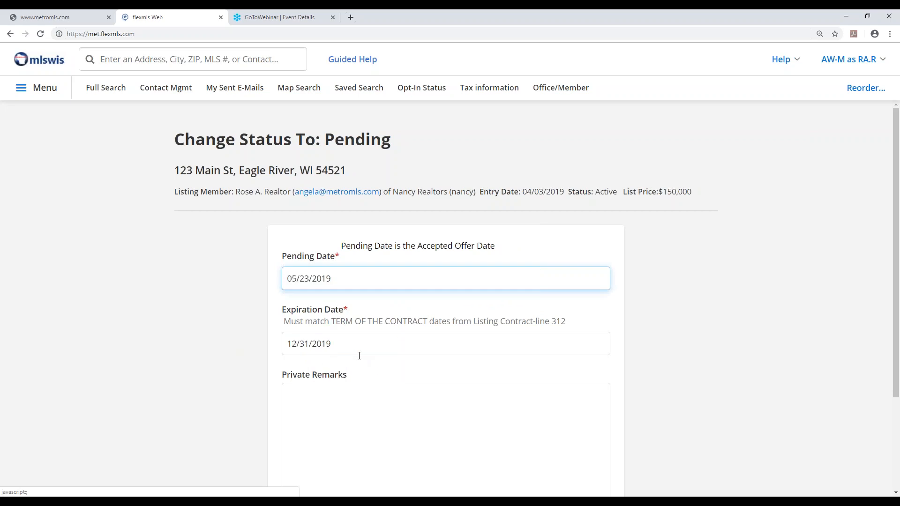
pyautogui.scroll(-1, 359, 356)
pyautogui.scroll(-2, 359, 356)
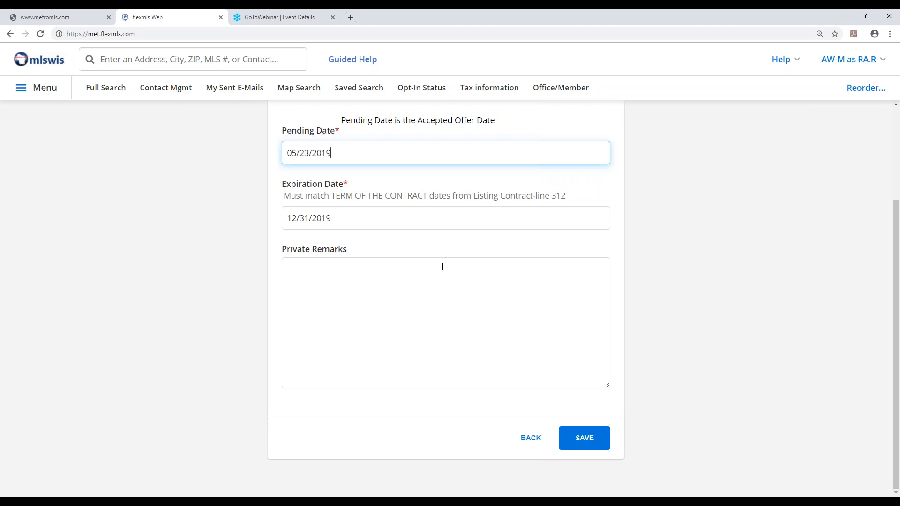
pyautogui.click(580, 444)
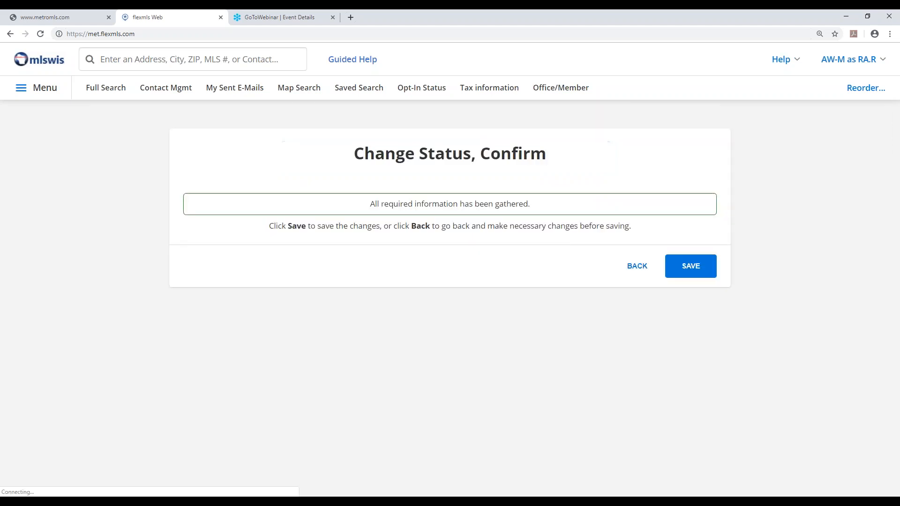
pyautogui.click(689, 268)
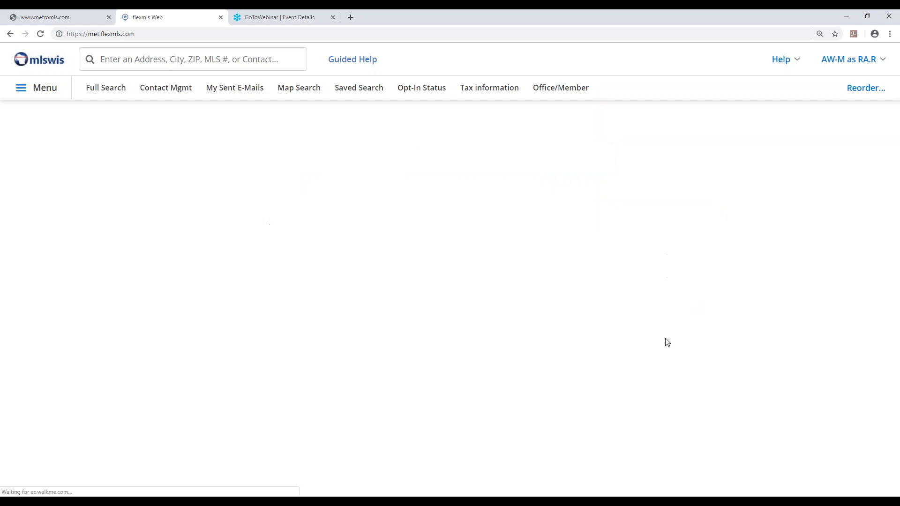
pyautogui.moveTo(569, 234); pyautogui.dragTo(628, 235)
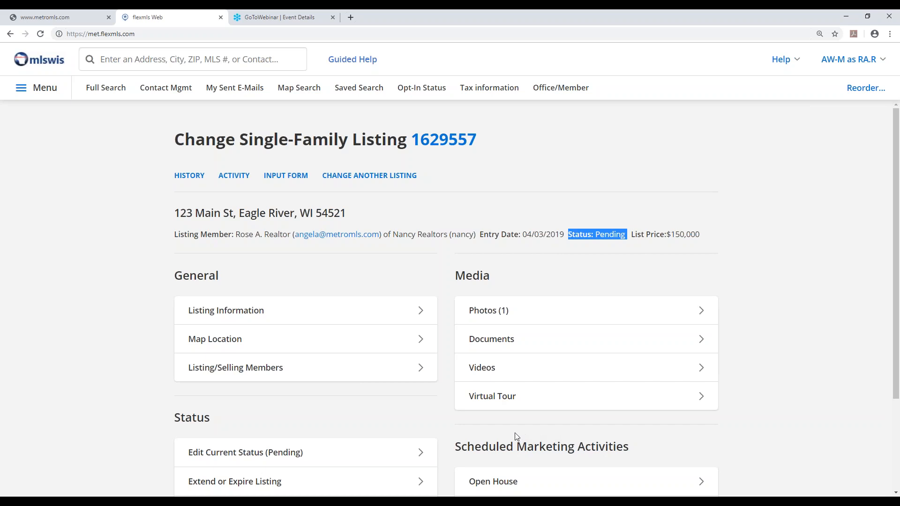
# Put the pending listing back on market as Active with a fallthrough date of 05/23/2019, and save and confirm the change
pyautogui.scroll(-3, 412, 419)
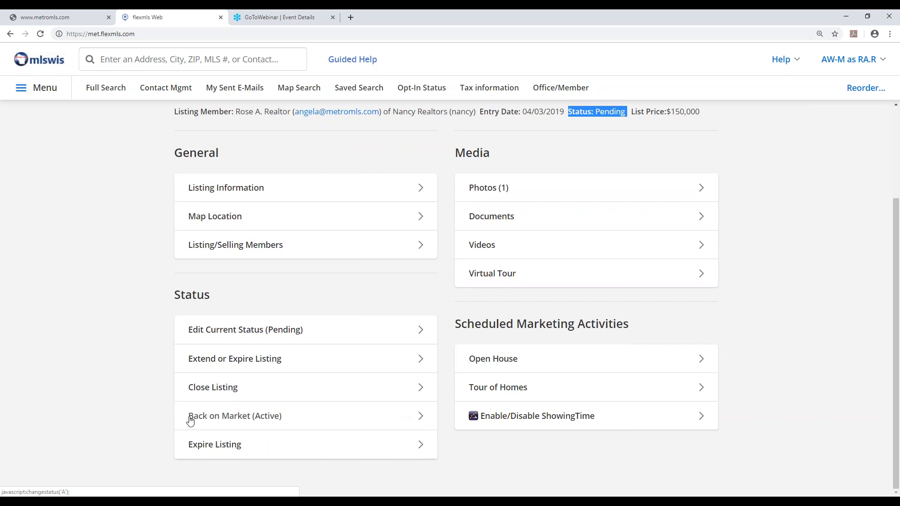
pyautogui.click(214, 419)
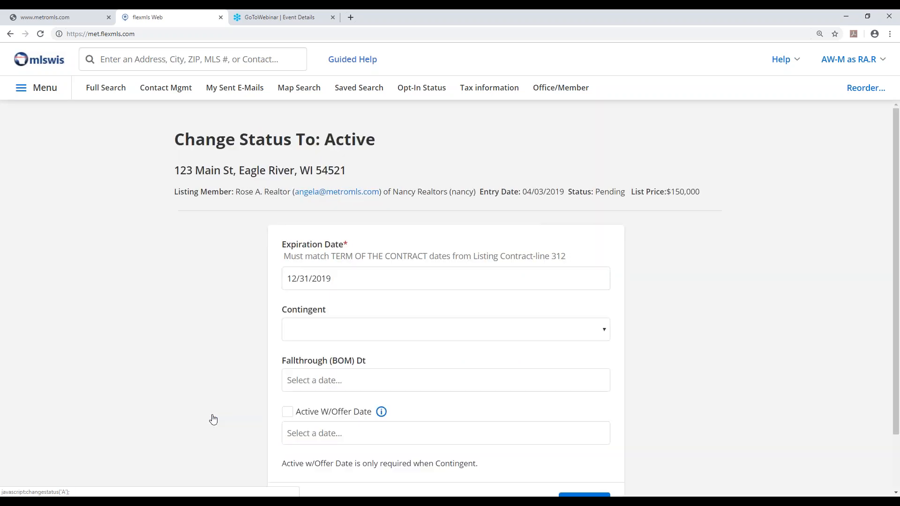
pyautogui.scroll(-2, 337, 414)
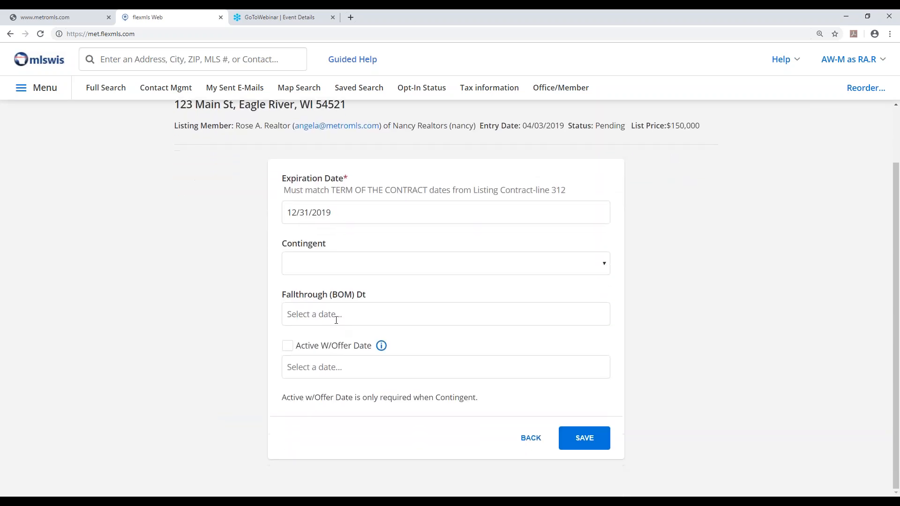
pyautogui.click(333, 311)
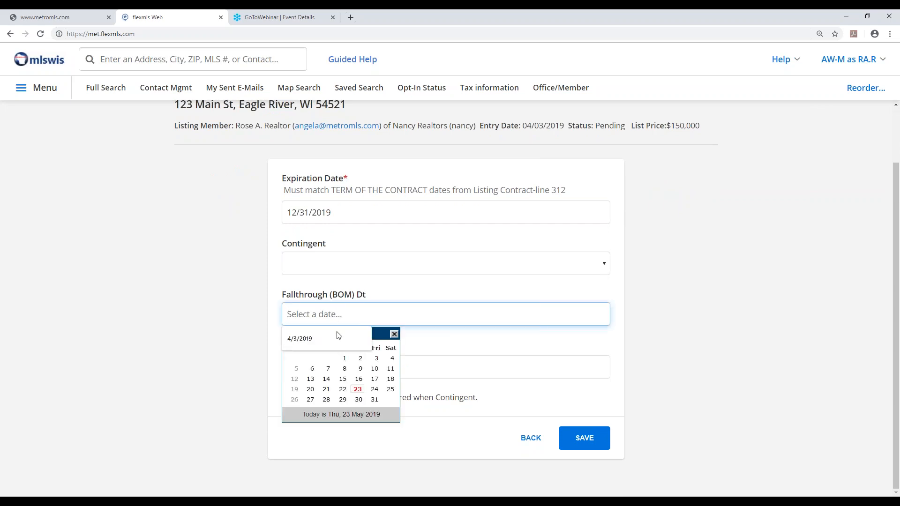
pyautogui.click(359, 391)
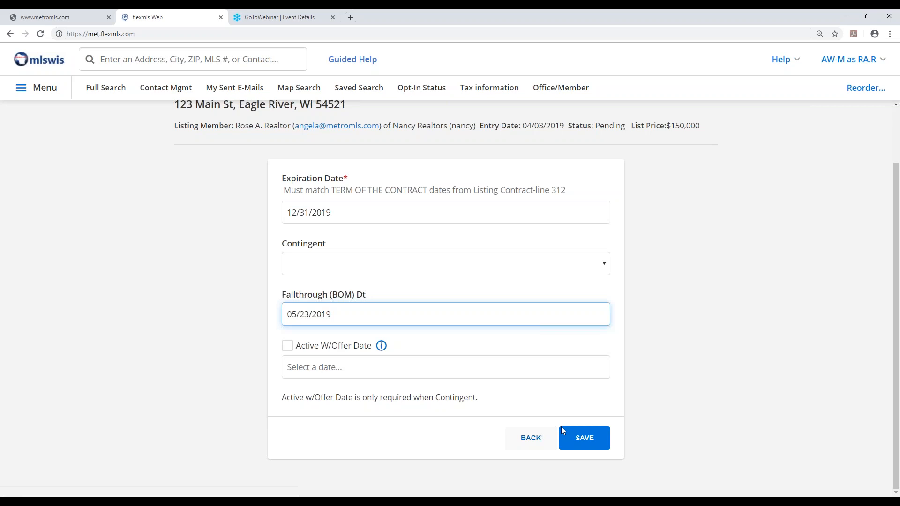
pyautogui.click(586, 440)
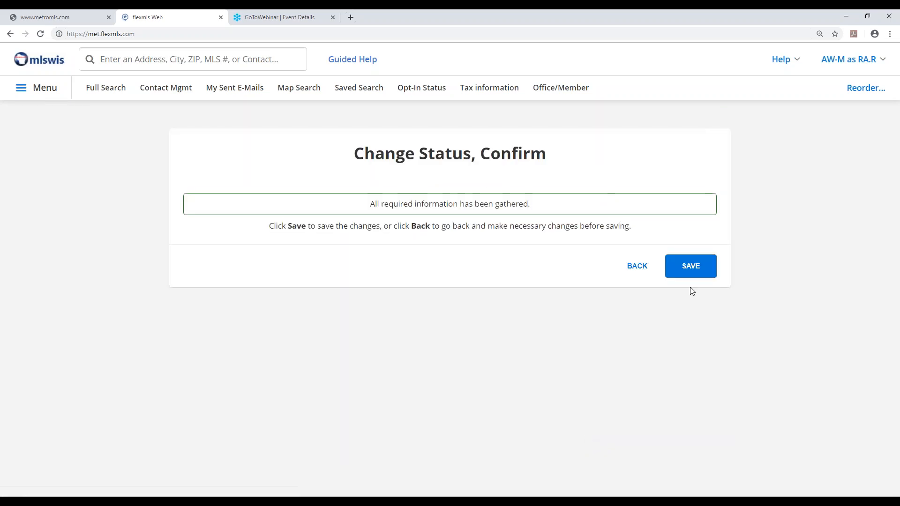
pyautogui.click(693, 269)
pyautogui.moveTo(568, 234); pyautogui.dragTo(619, 234)
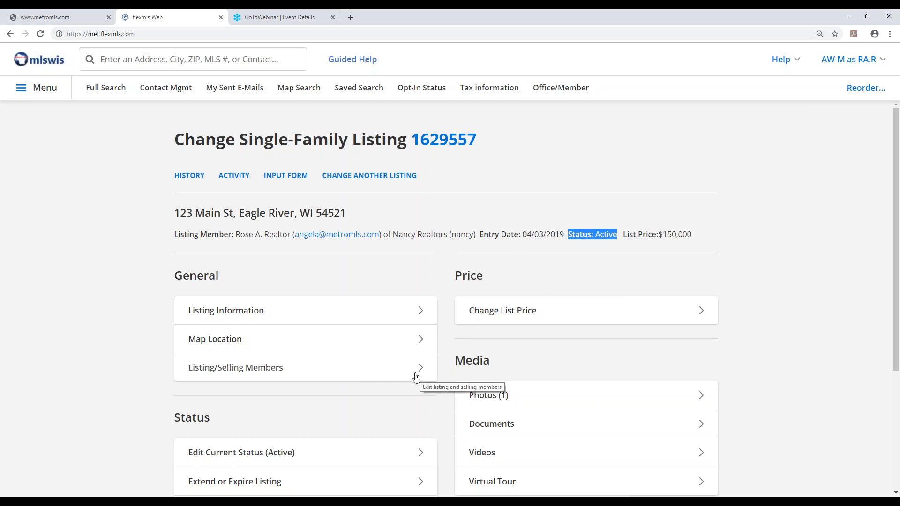
# Start closing the listing and search for the selling member by surname, looking through the matching members
pyautogui.scroll(-2, 402, 386)
pyautogui.scroll(-1, 401, 388)
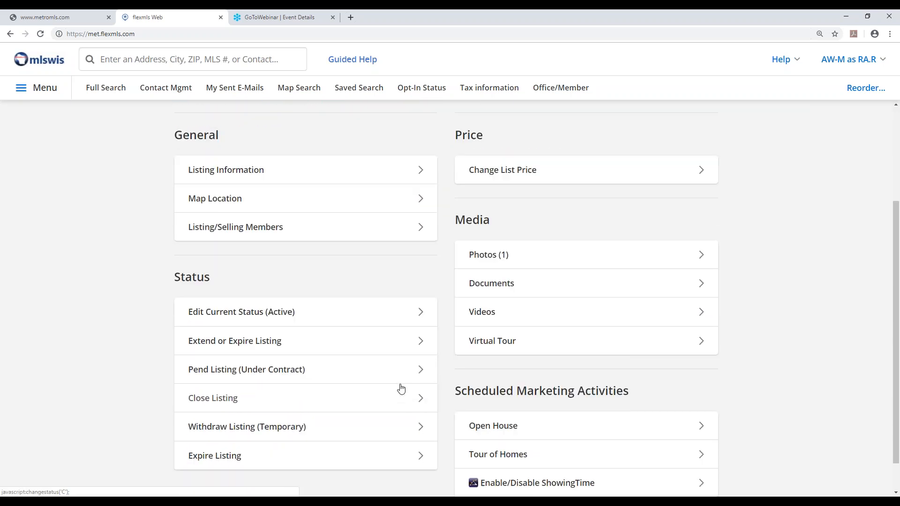
pyautogui.scroll(-1, 394, 386)
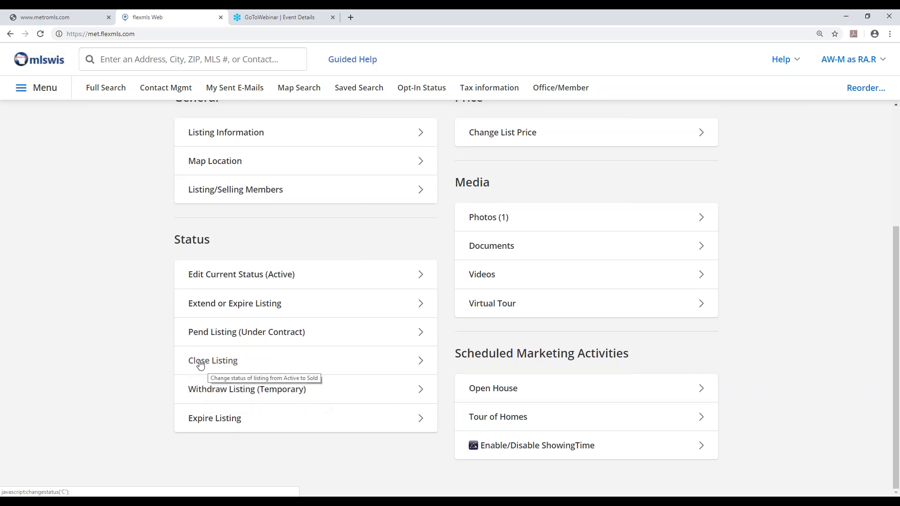
pyautogui.click(208, 365)
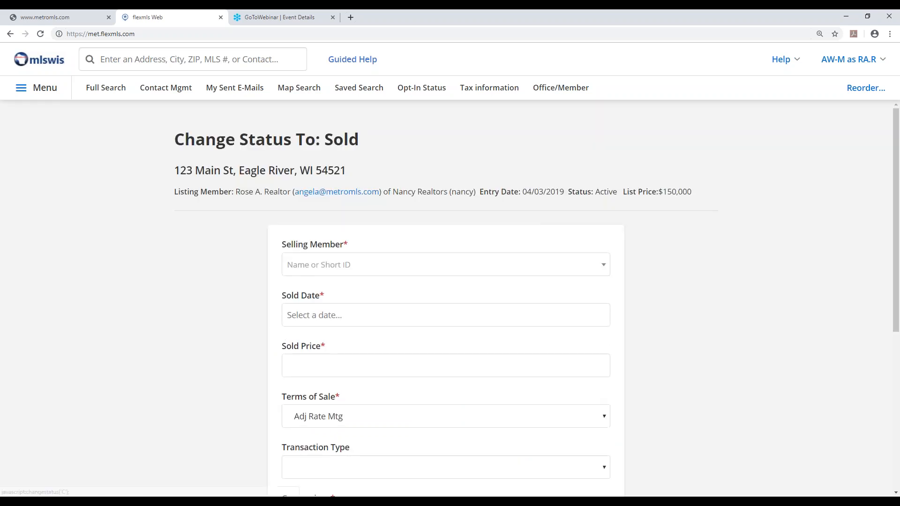
pyautogui.scroll(-1, 253, 333)
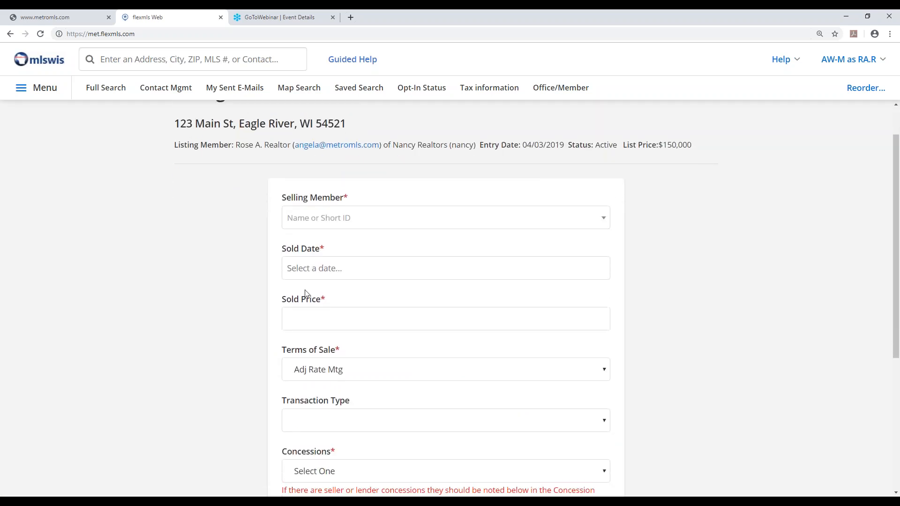
pyautogui.click(439, 222)
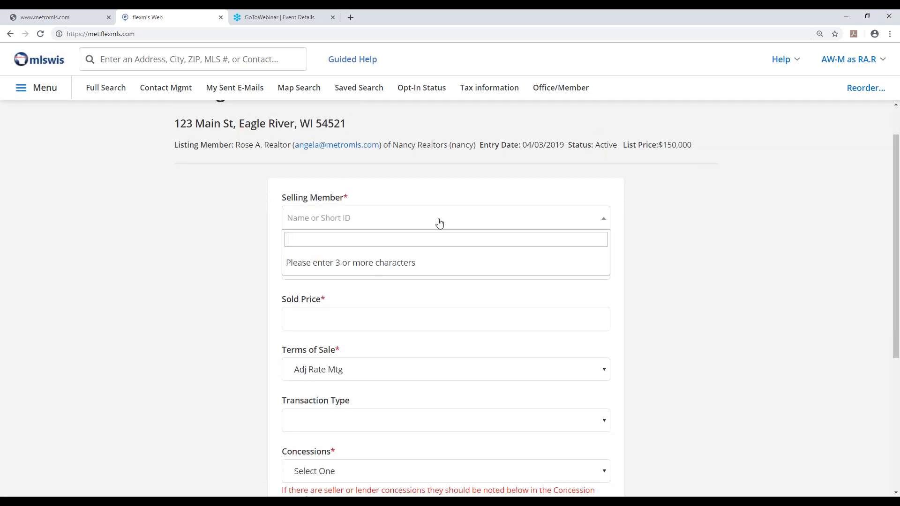
pyautogui.write('smith')
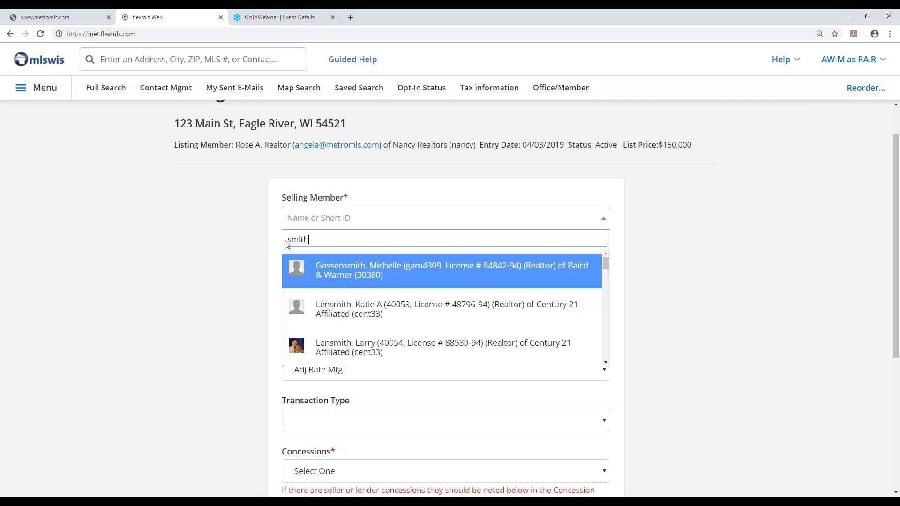
pyautogui.moveTo(606, 261); pyautogui.dragTo(607, 344)
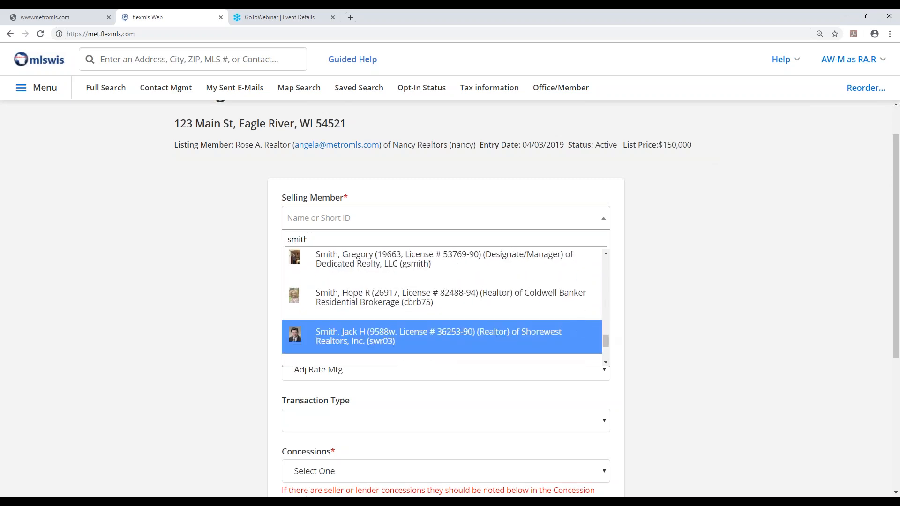
# Replace the selling member search with "non mls" and choose MLS Metro, NON (nmls) as the selling member
pyautogui.press('BackSpace')
pyautogui.press('BackSpace')
pyautogui.press('BackSpace')
pyautogui.press('BackSpace')
pyautogui.press('BackSpace')
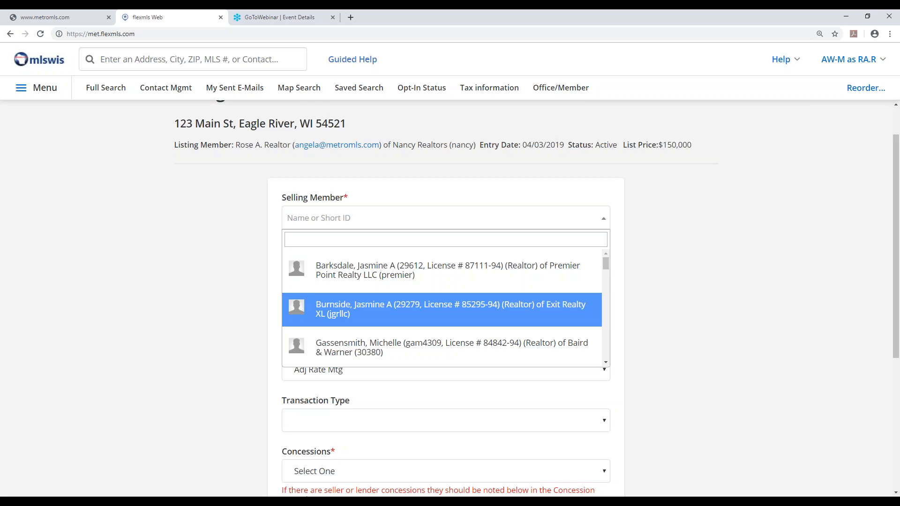
pyautogui.write('non mls')
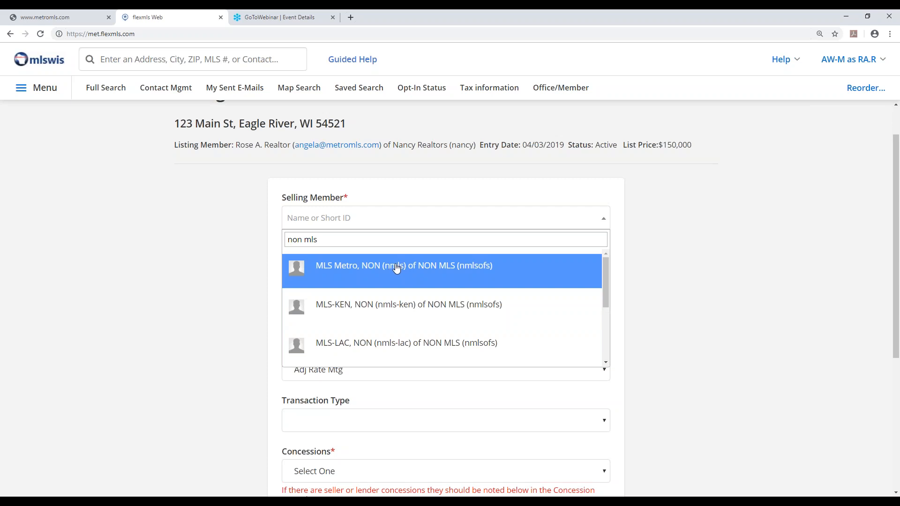
pyautogui.click(463, 269)
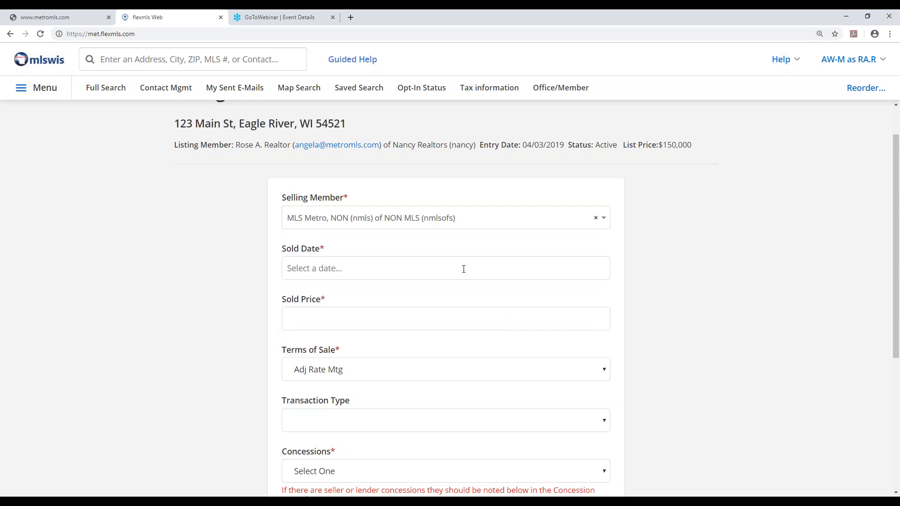
# View the Sold Date calendar and the Sold Price field in the sold form without entering values
pyautogui.click(306, 268)
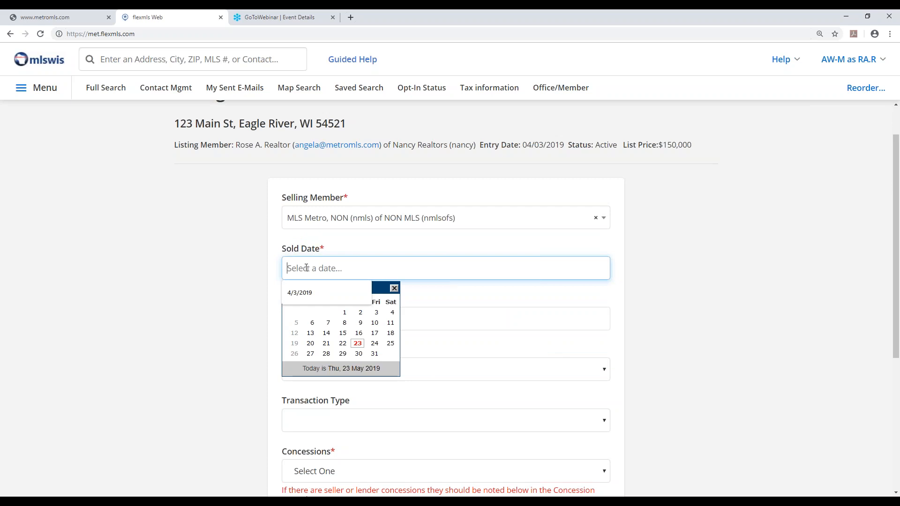
pyautogui.click(306, 268)
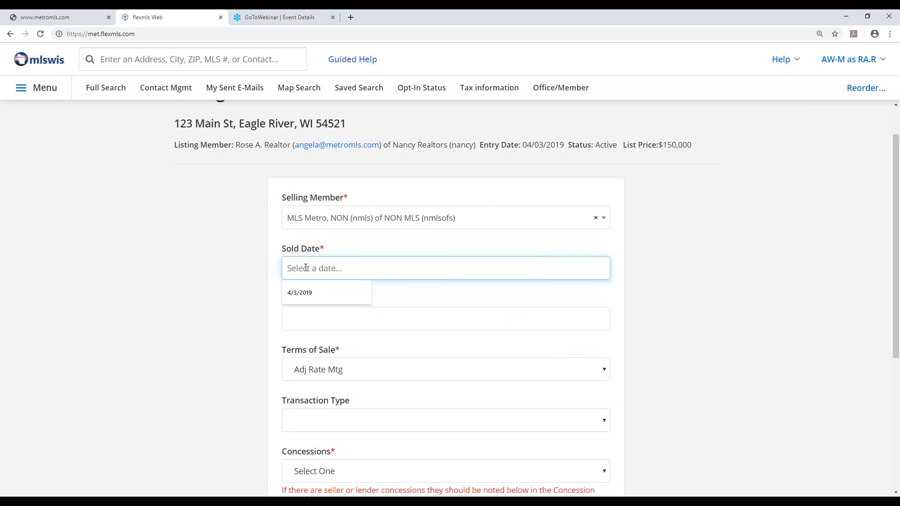
pyautogui.click(668, 308)
pyautogui.click(338, 322)
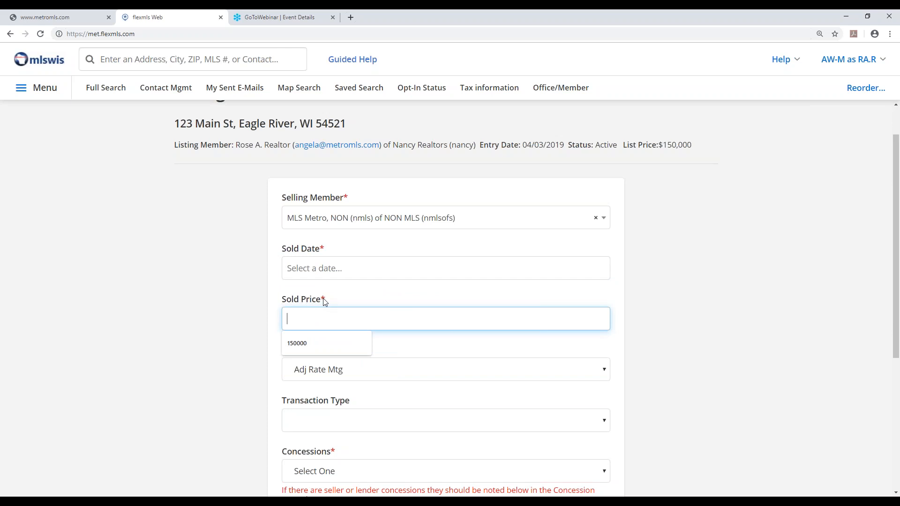
pyautogui.click(720, 329)
pyautogui.scroll(-3, 331, 418)
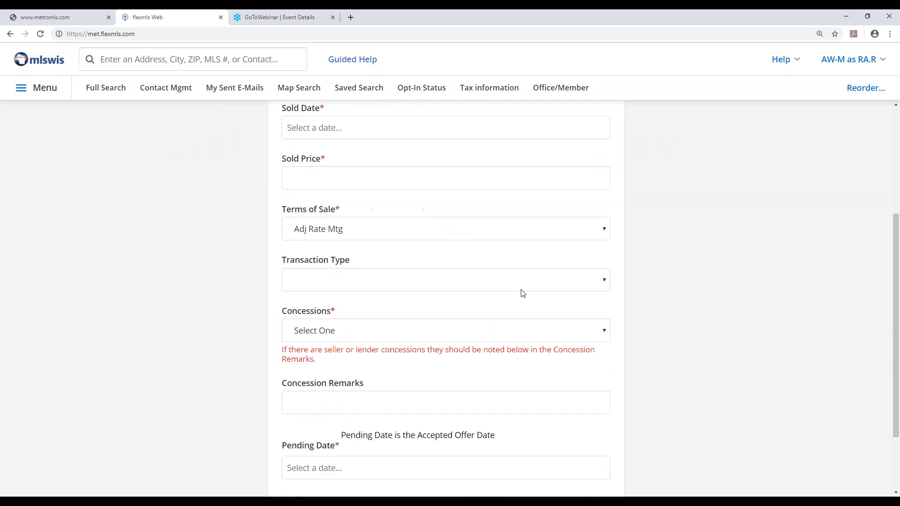
# Examine the available options for Terms of Sale, Transaction Type and Concessions in the sold form
pyautogui.click(605, 236)
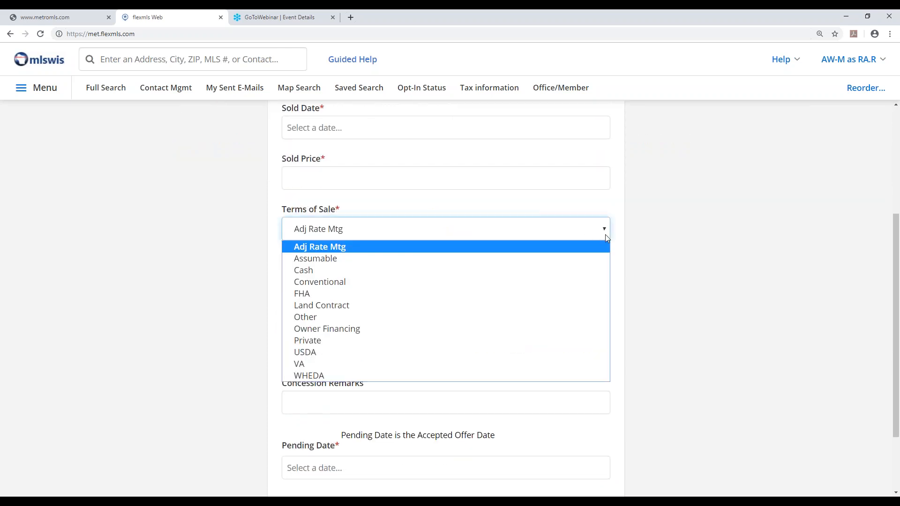
pyautogui.click(606, 237)
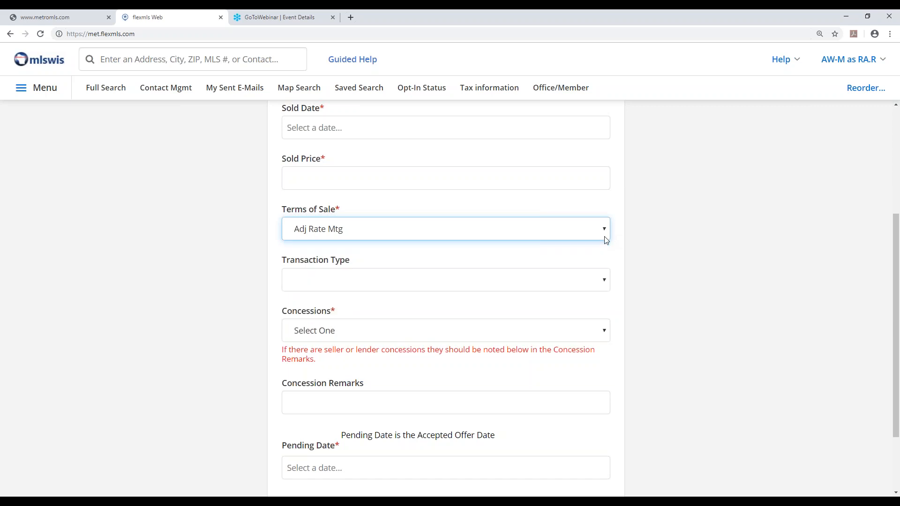
pyautogui.click(605, 283)
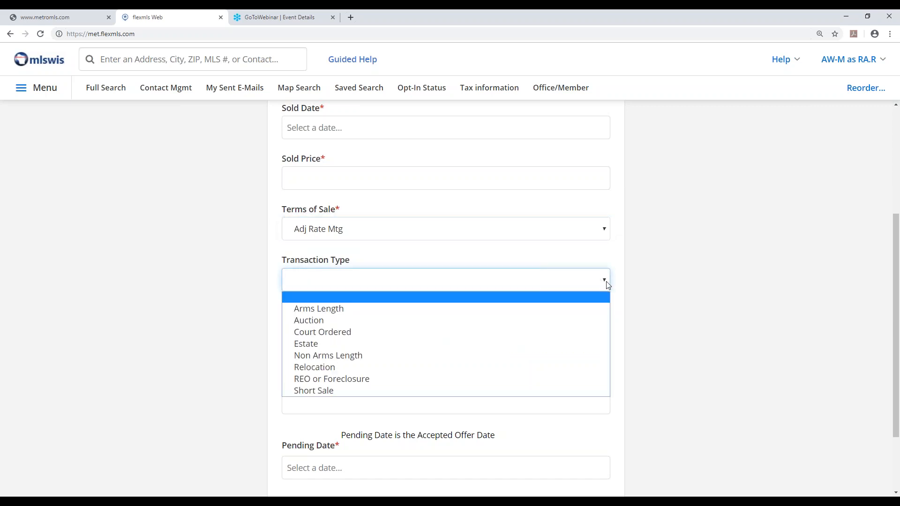
pyautogui.click(607, 285)
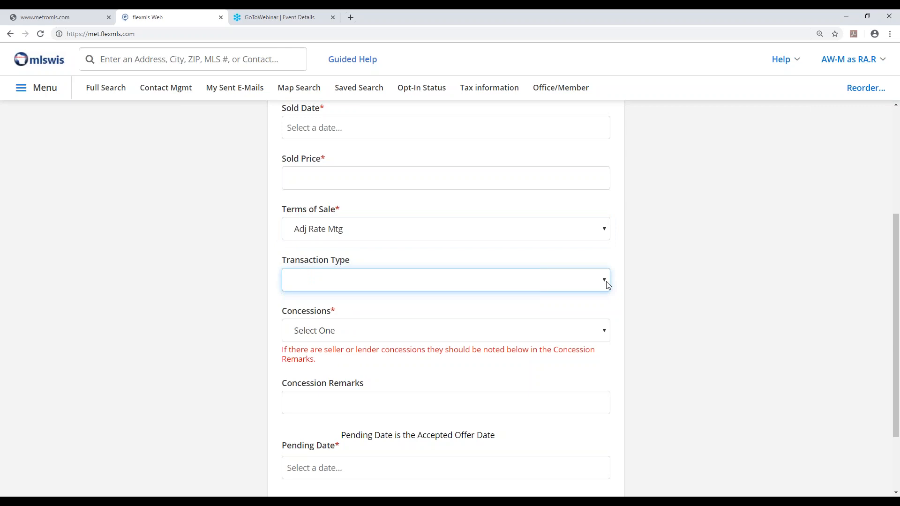
pyautogui.click(489, 338)
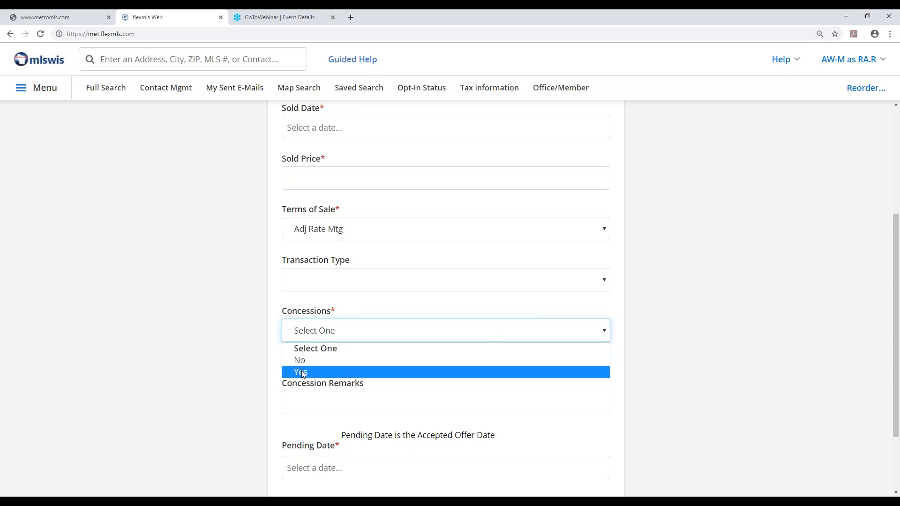
# View the Concession Remarks and Pending Date fields, and leave the sold form without saving
pyautogui.click(312, 403)
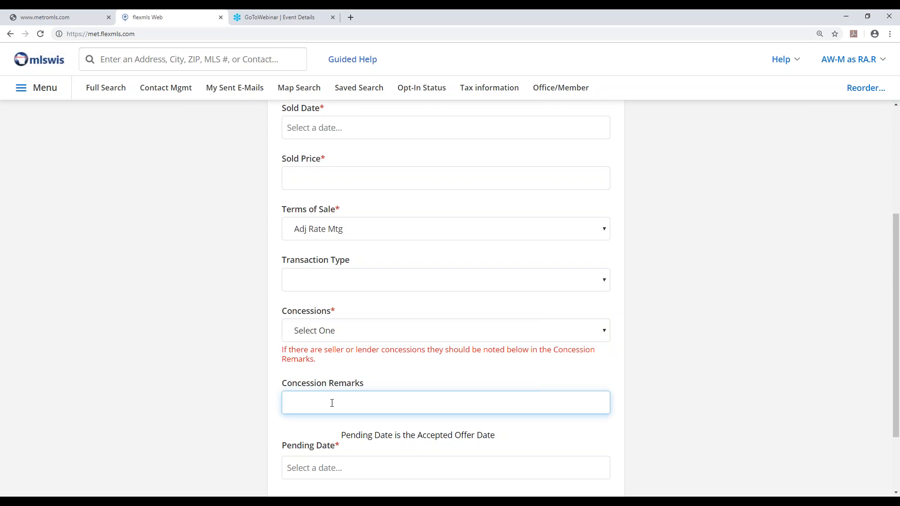
pyautogui.scroll(-2, 376, 406)
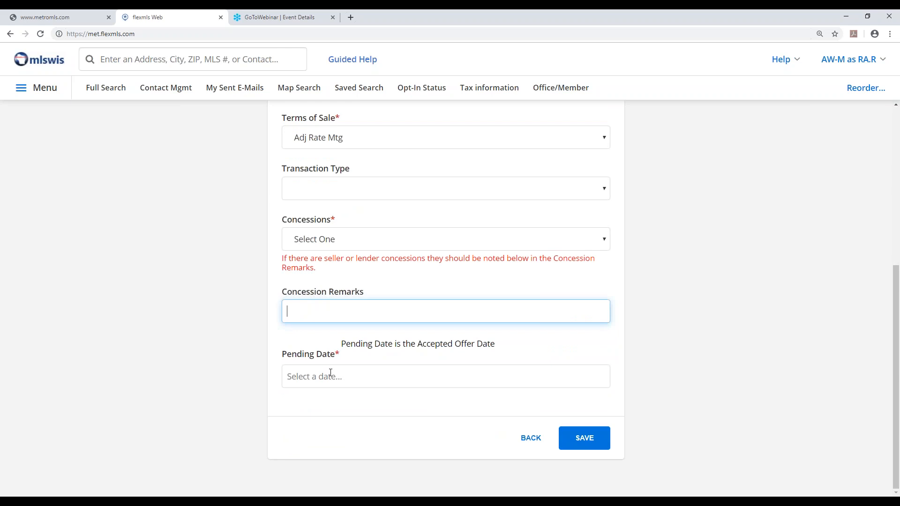
pyautogui.click(331, 373)
pyautogui.click(330, 373)
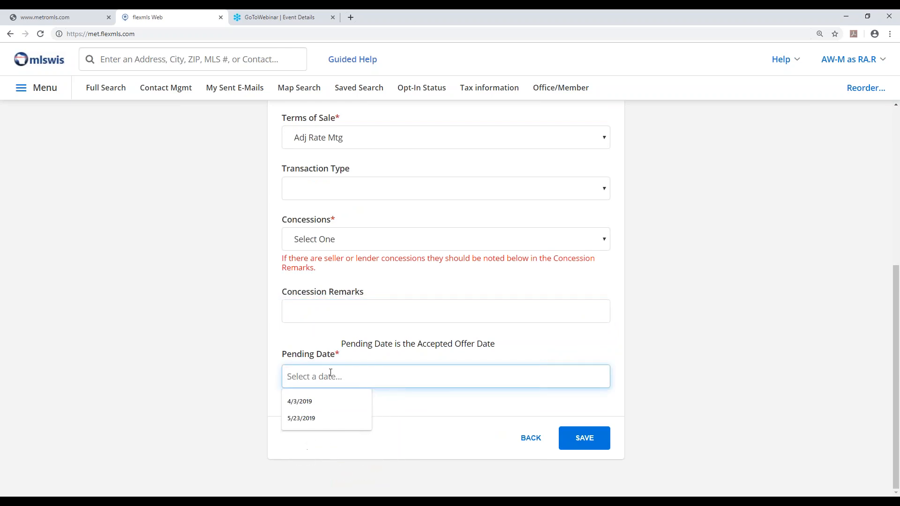
pyautogui.click(655, 335)
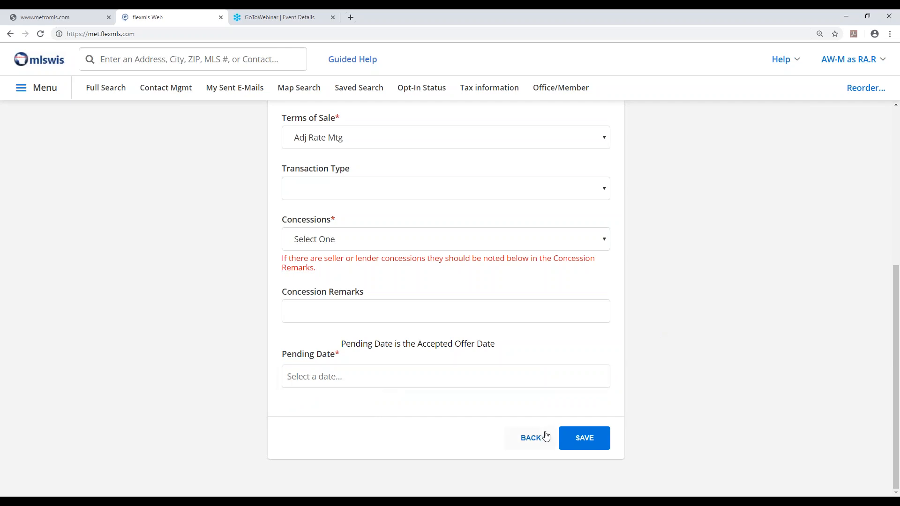
pyautogui.click(533, 440)
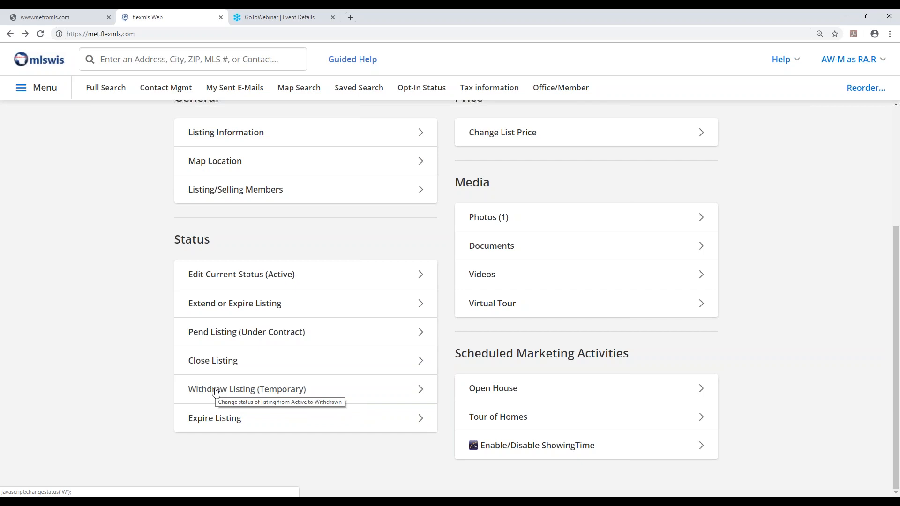
# Withdraw the active listing temporarily with a Withdrawal Date of 05/23/2019, and save the status change
pyautogui.click(216, 391)
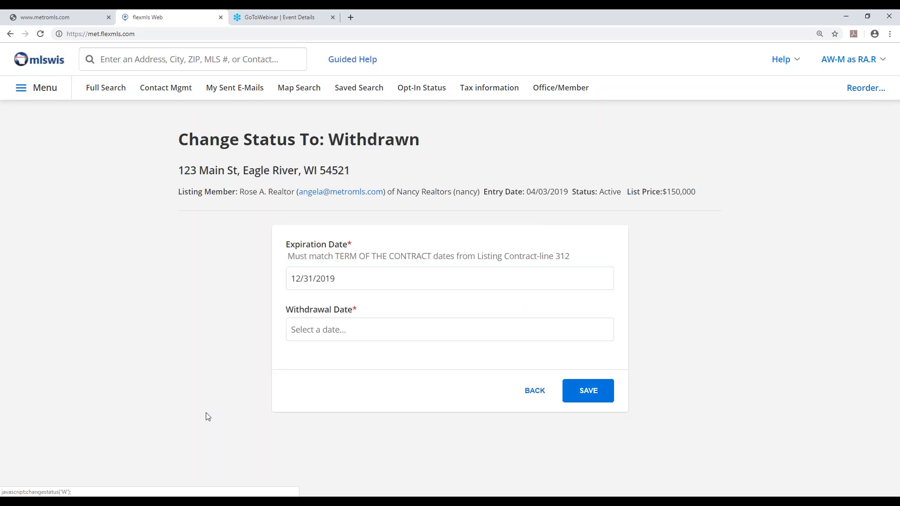
pyautogui.click(403, 328)
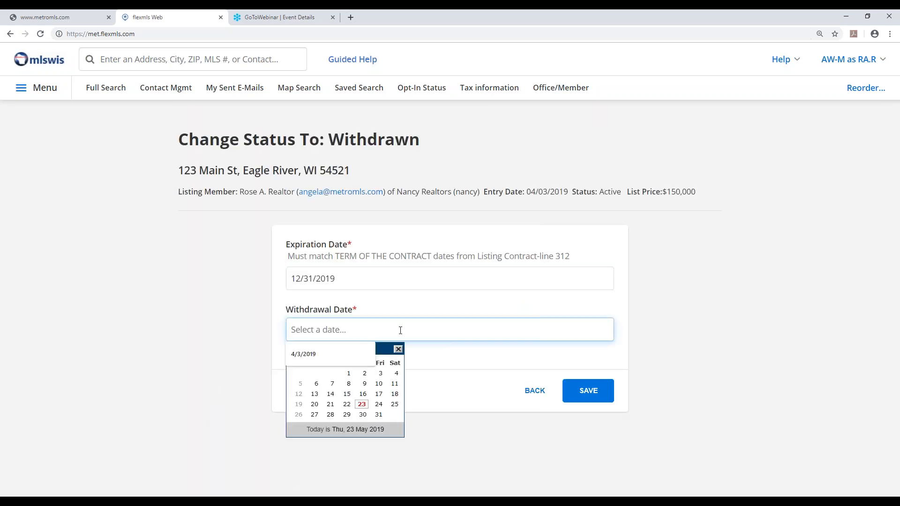
pyautogui.click(362, 404)
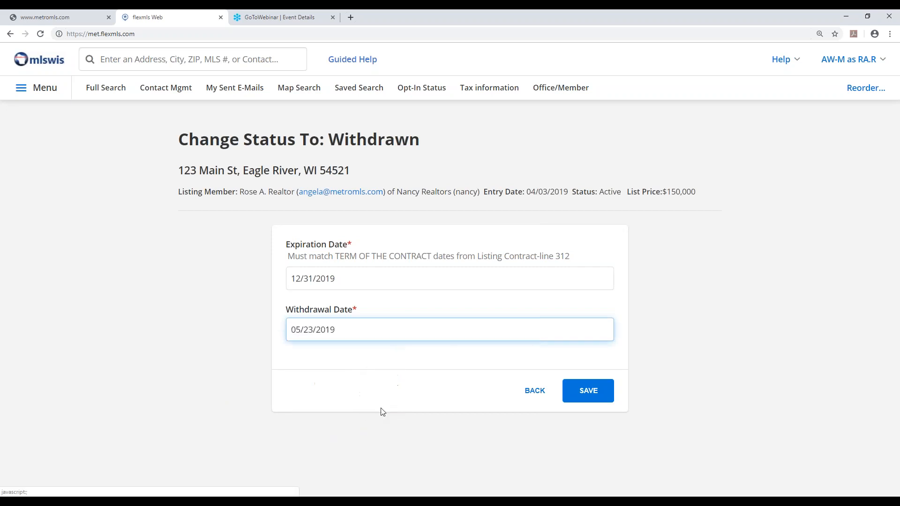
pyautogui.click(591, 392)
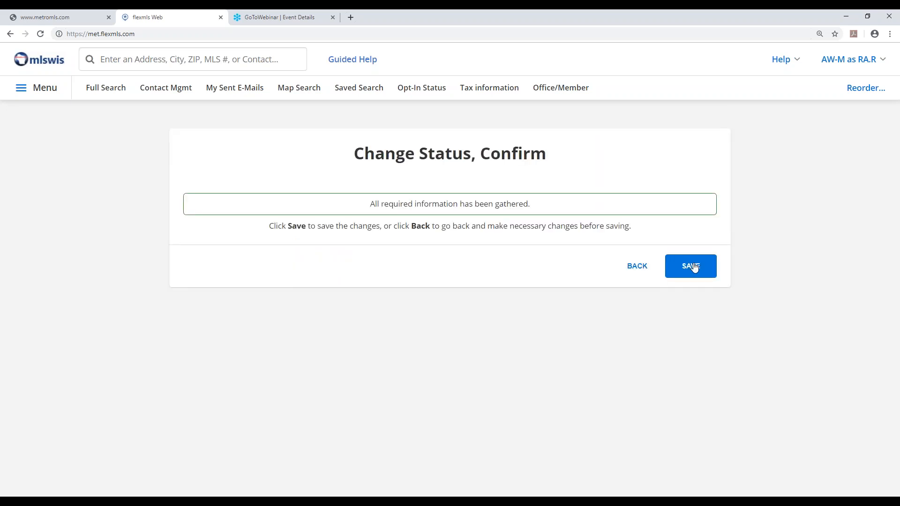
pyautogui.click(694, 267)
pyautogui.moveTo(569, 234); pyautogui.dragTo(635, 234)
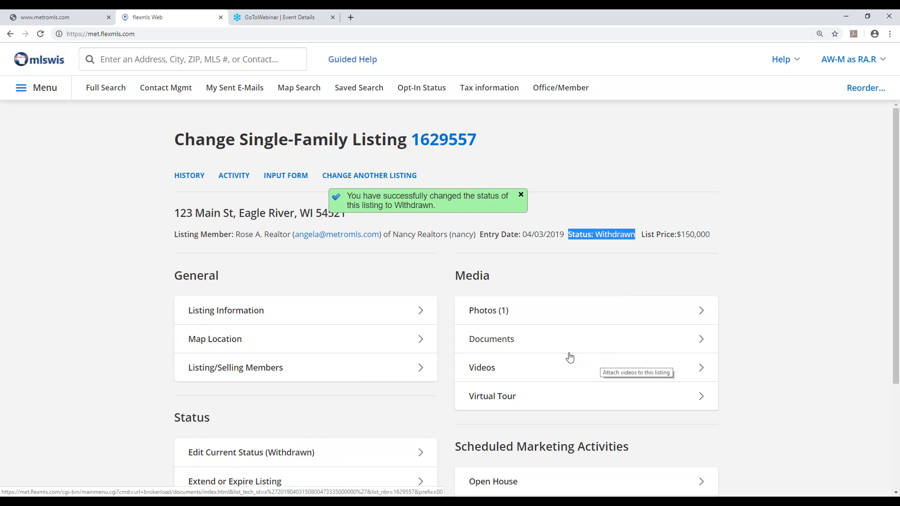
# Put the withdrawn listing back on market as Active with the Fallthrough (BOM) date cleared, and save the change
pyautogui.scroll(-3, 444, 359)
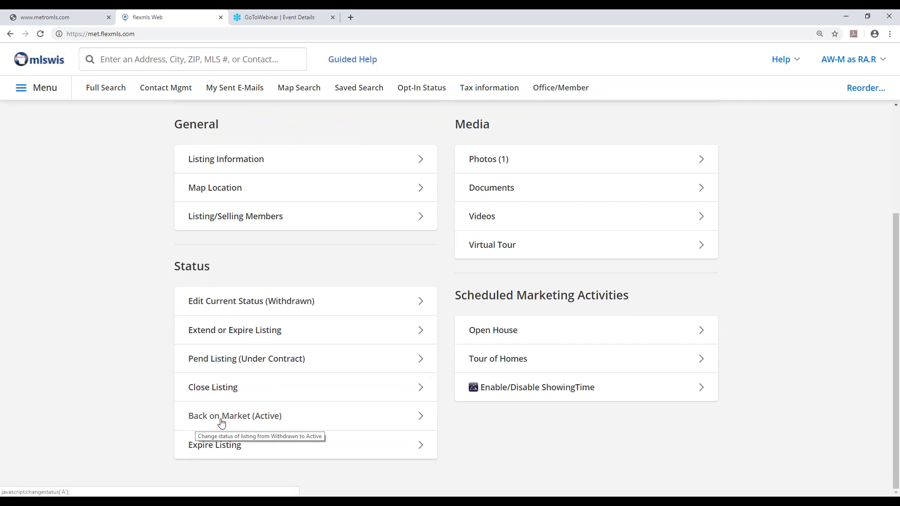
pyautogui.click(247, 422)
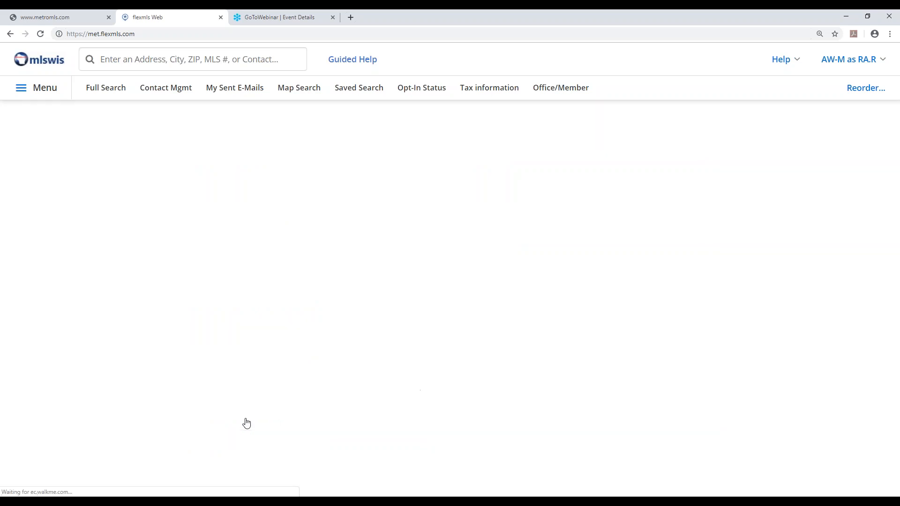
pyautogui.scroll(-2, 255, 422)
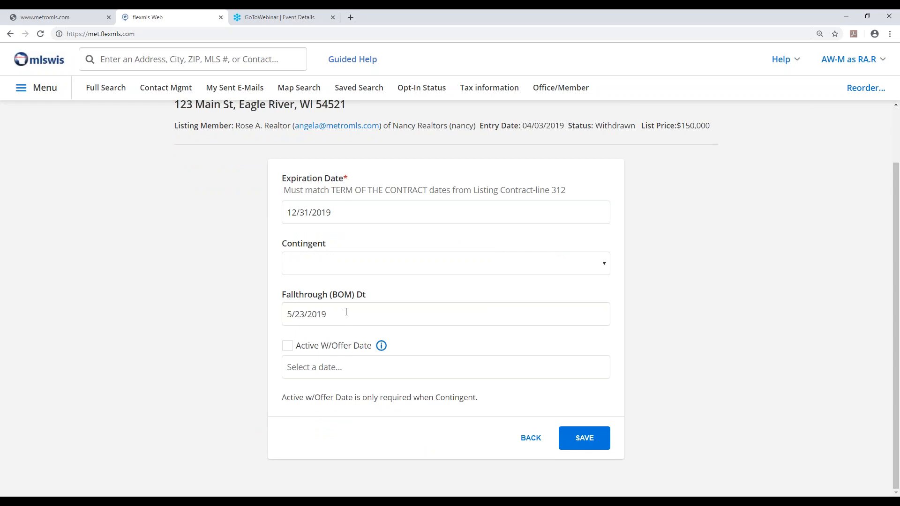
pyautogui.moveTo(348, 310); pyautogui.dragTo(258, 314)
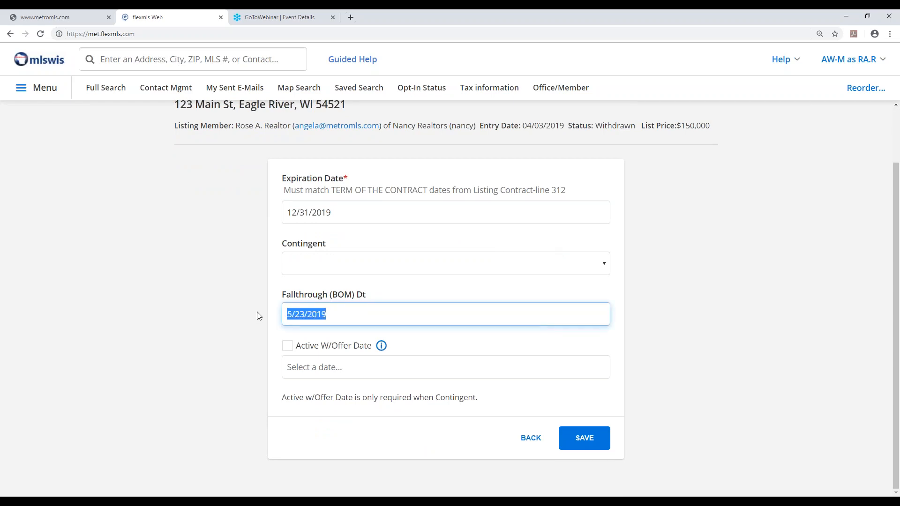
pyautogui.press('BackSpace')
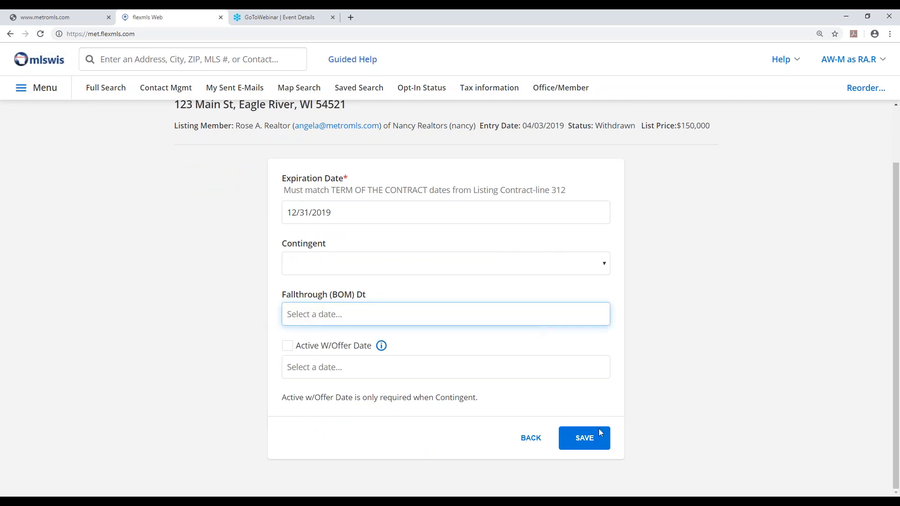
pyautogui.click(590, 443)
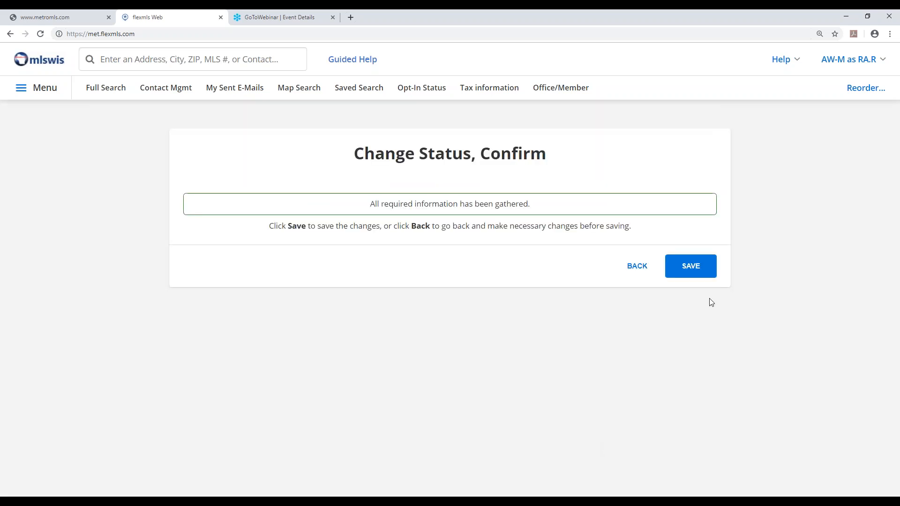
pyautogui.click(689, 267)
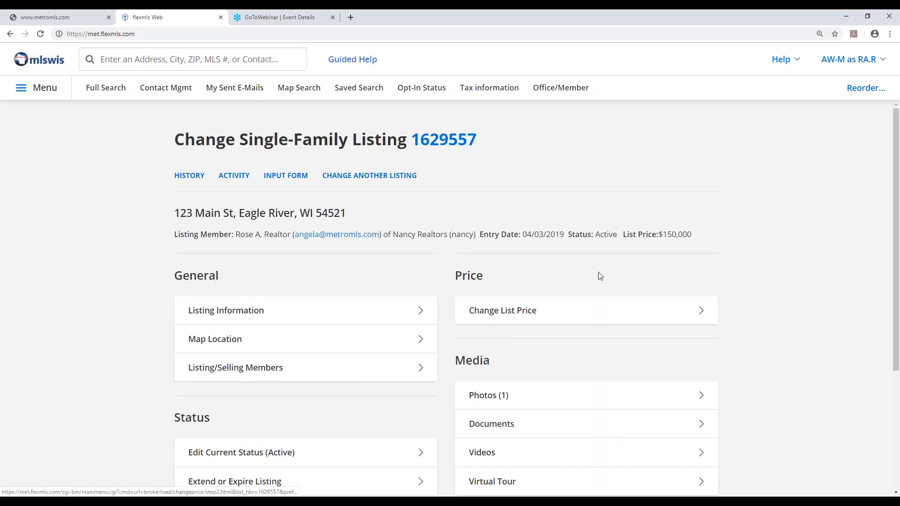
pyautogui.moveTo(571, 234); pyautogui.dragTo(620, 234)
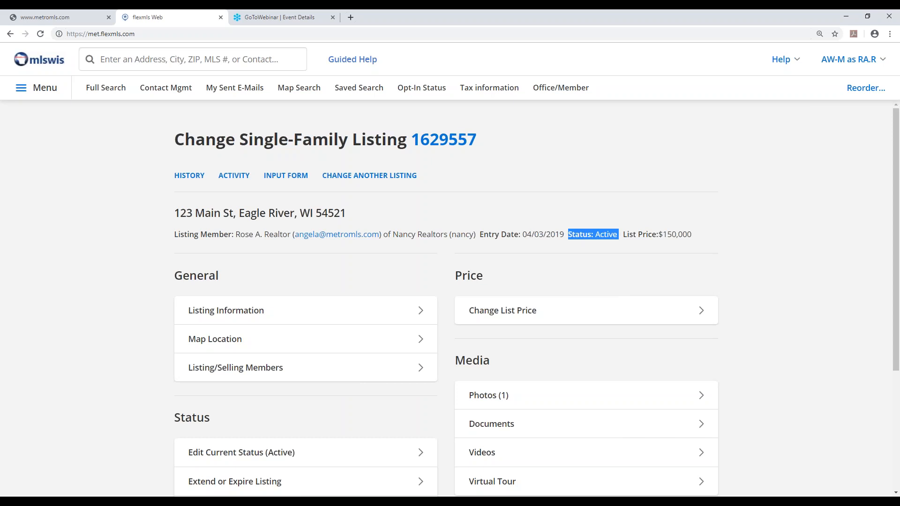
pyautogui.click(790, 292)
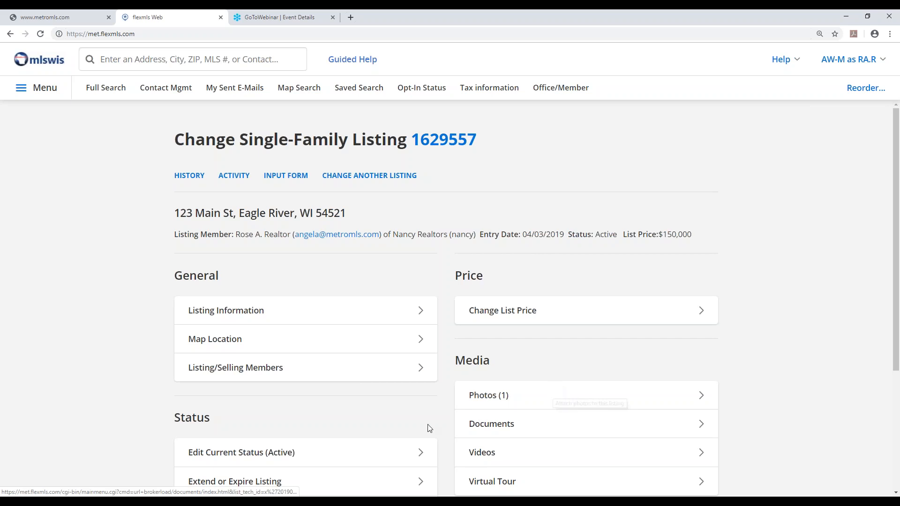
# Expire the active listing with an Expiration Date of 05/23/2019, and save the status change
pyautogui.scroll(-4, 392, 422)
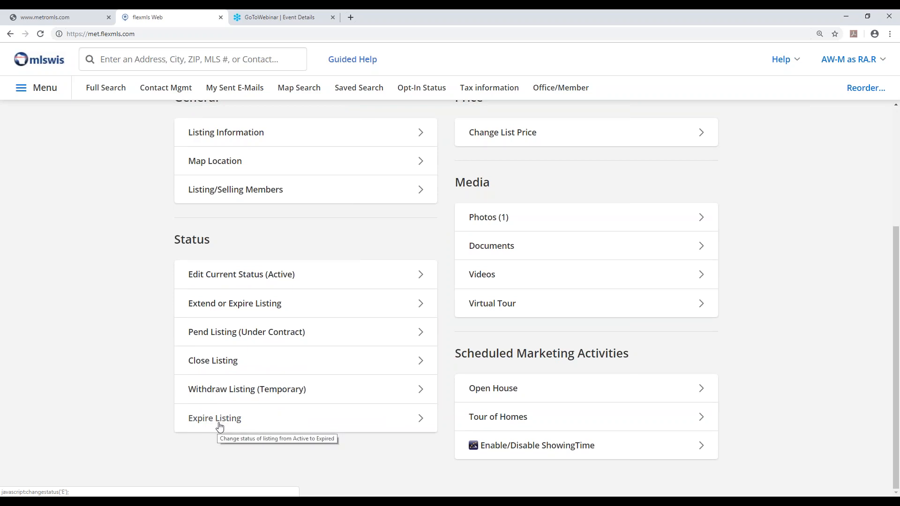
pyautogui.click(219, 425)
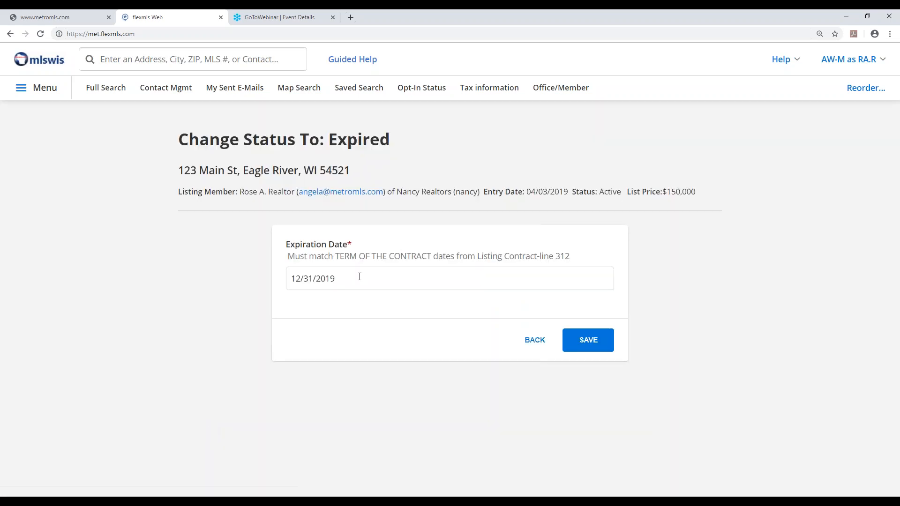
pyautogui.click(352, 278)
pyautogui.click(352, 278)
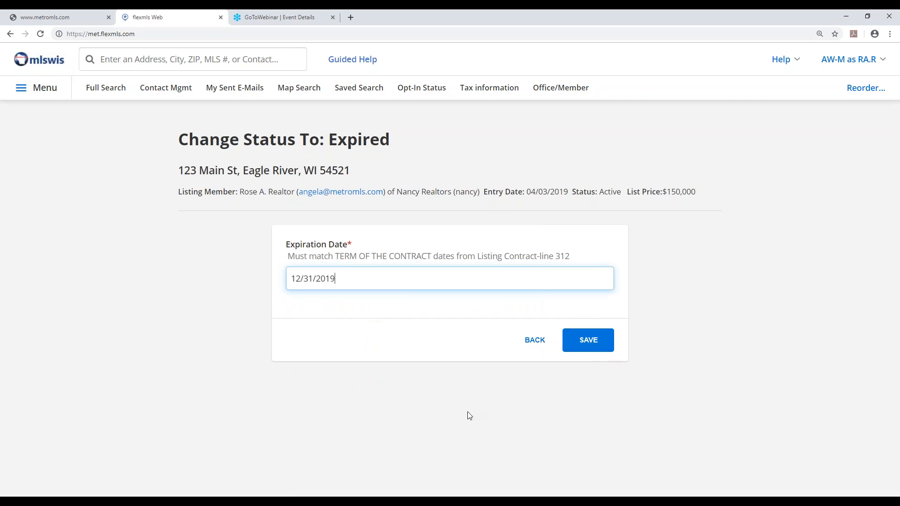
pyautogui.click(353, 279)
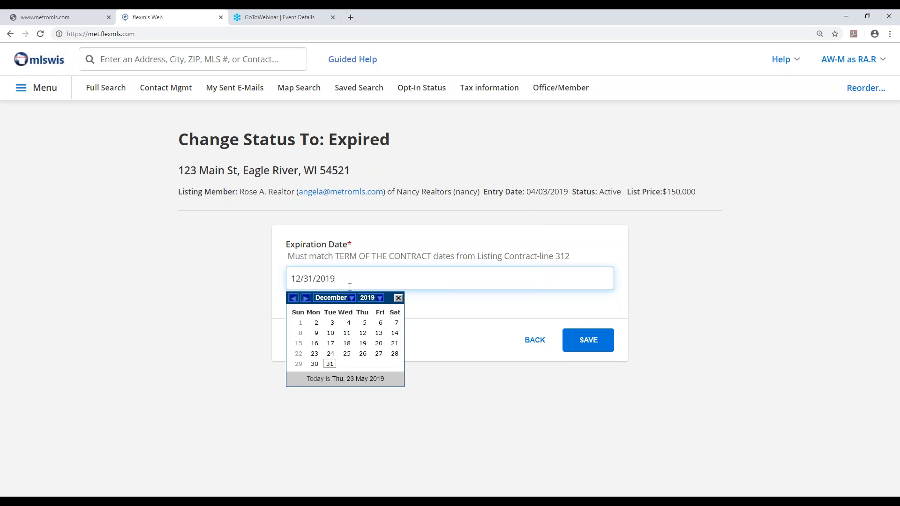
pyautogui.click(333, 298)
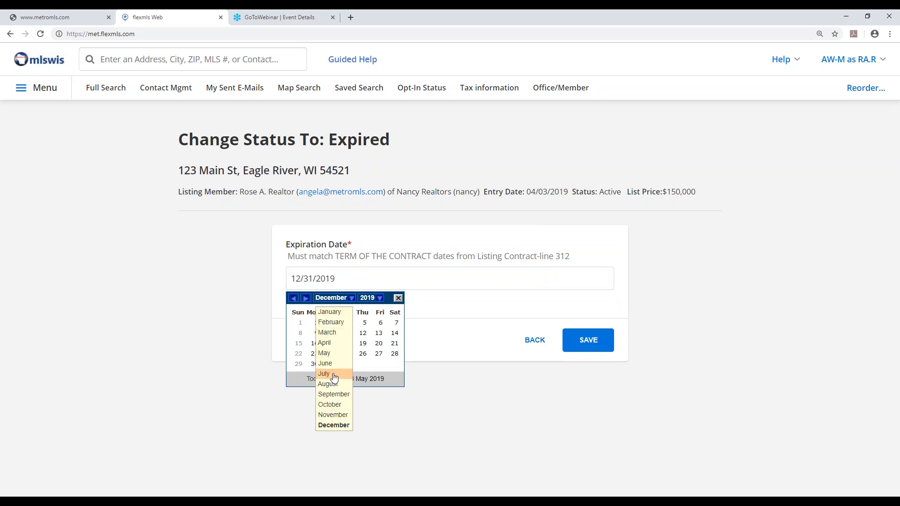
pyautogui.click(325, 353)
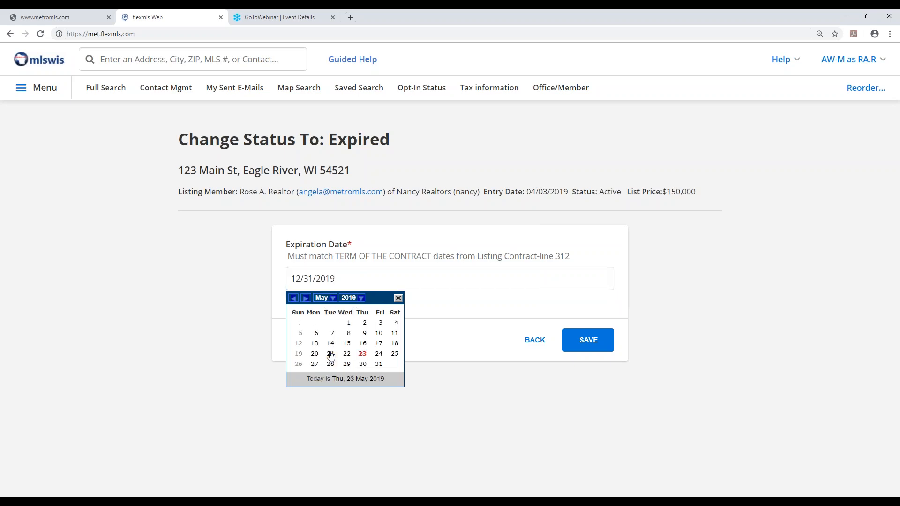
pyautogui.click(363, 354)
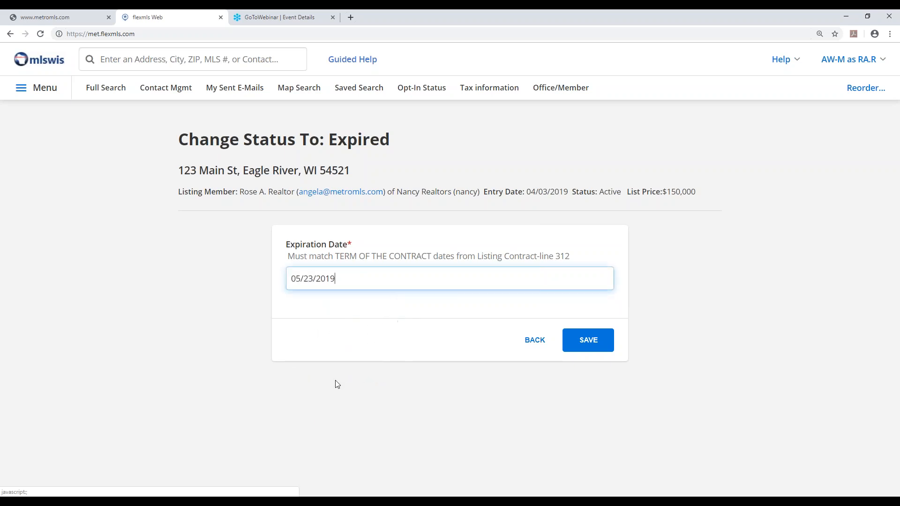
pyautogui.click(586, 343)
pyautogui.click(690, 265)
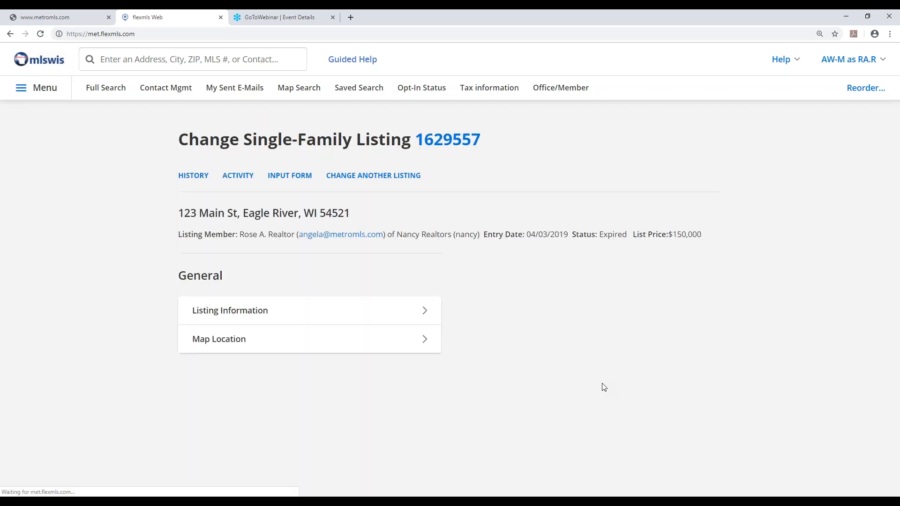
pyautogui.moveTo(568, 234); pyautogui.dragTo(624, 234)
# Try to put the expired listing back on market without changing its Expiration Date, and return to the form
pyautogui.scroll(-2, 593, 302)
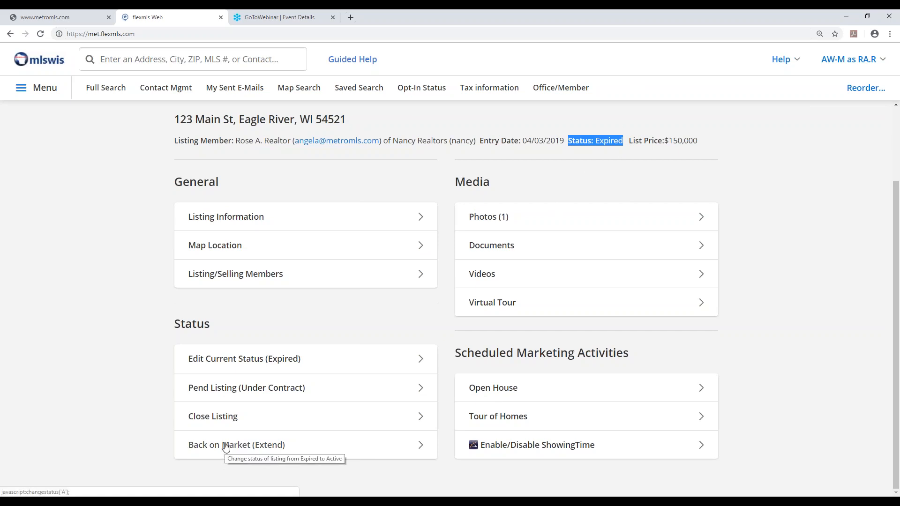
pyautogui.click(226, 446)
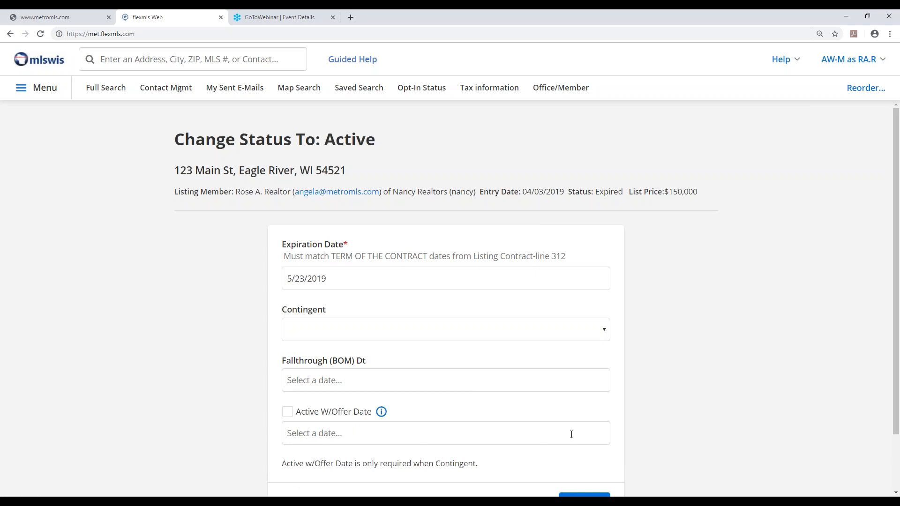
pyautogui.scroll(-2, 572, 435)
pyautogui.click(589, 441)
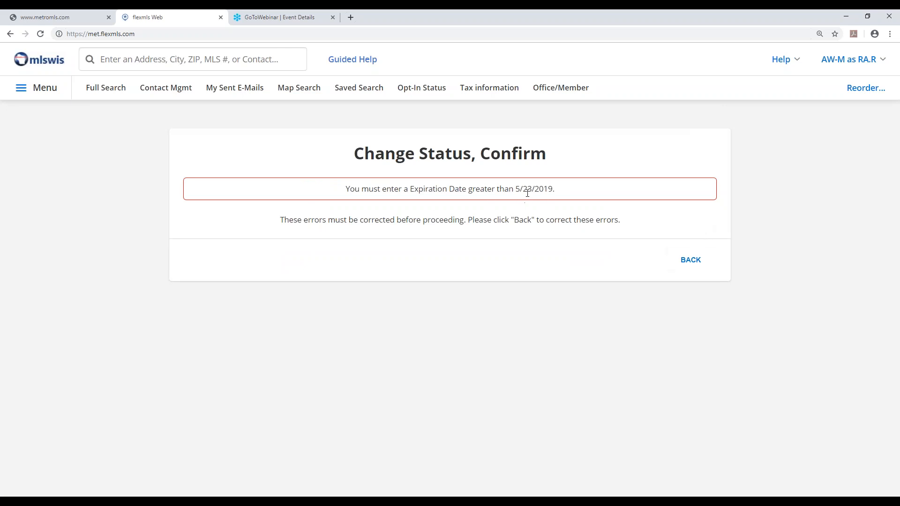
pyautogui.click(689, 260)
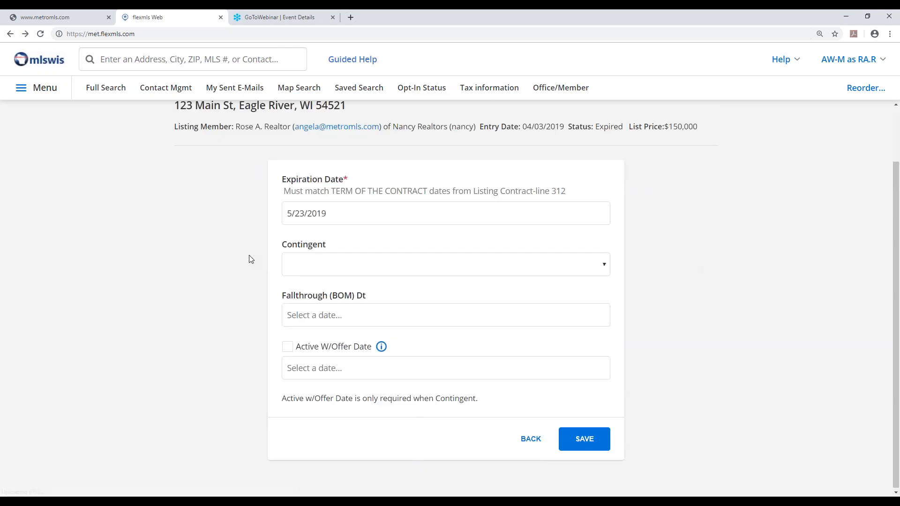
# Set the Expiration Date to 12/31/2019 and save the listing's change to Active status
pyautogui.click(350, 215)
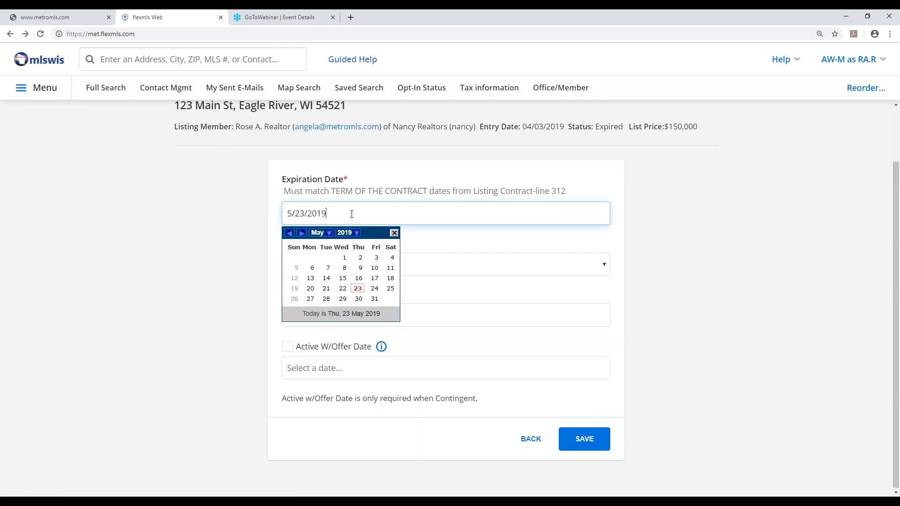
pyautogui.click(329, 234)
pyautogui.click(330, 362)
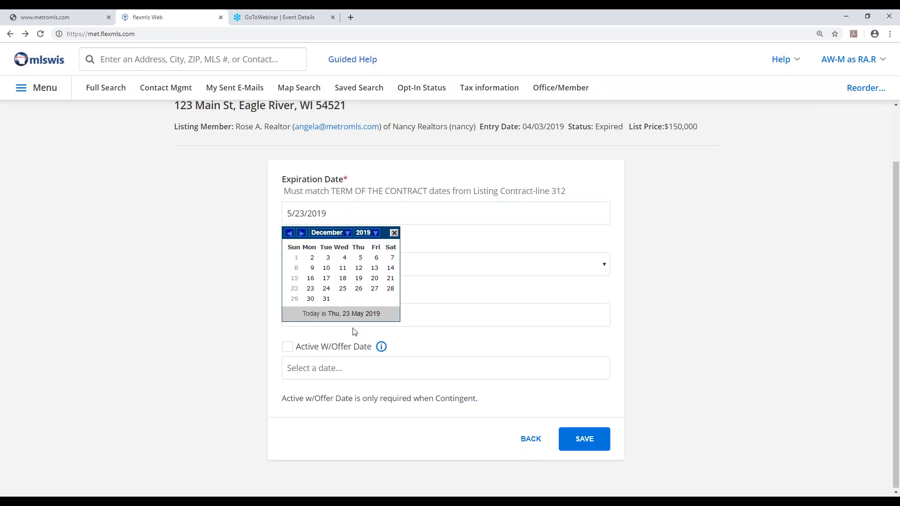
pyautogui.click(326, 299)
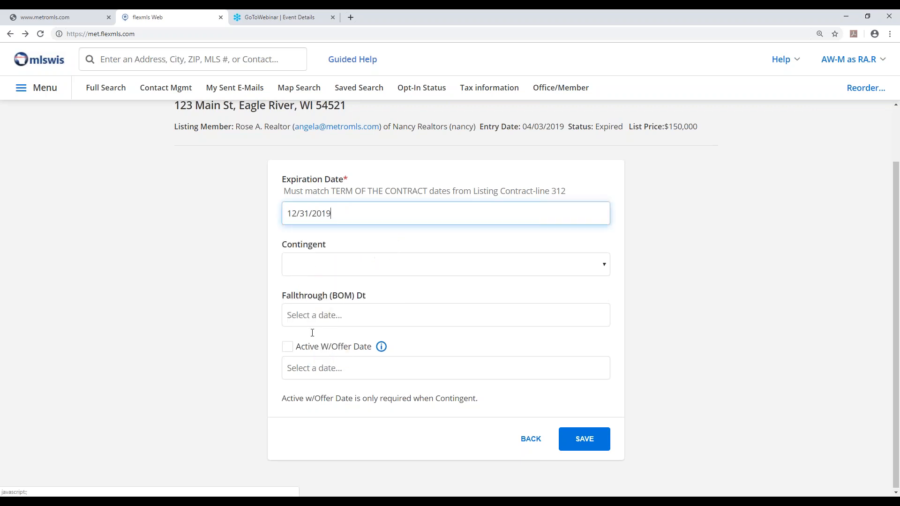
pyautogui.click(593, 443)
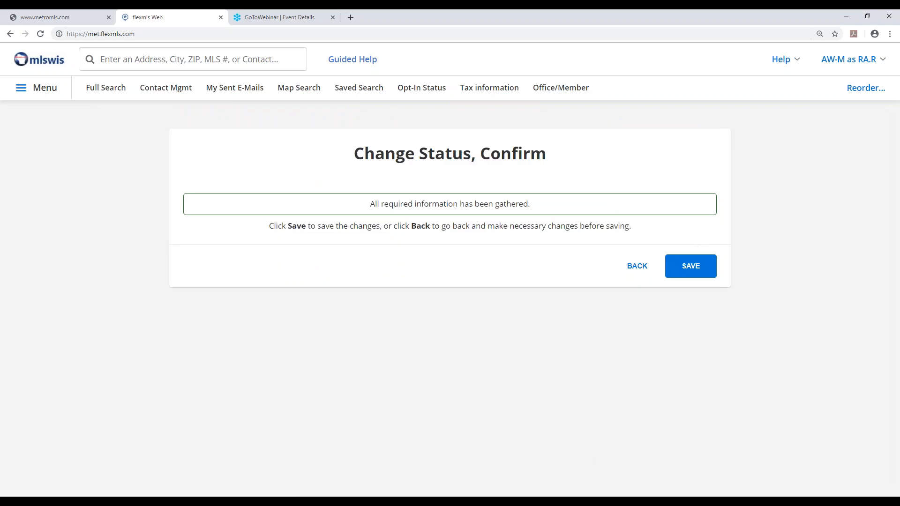
pyautogui.click(697, 265)
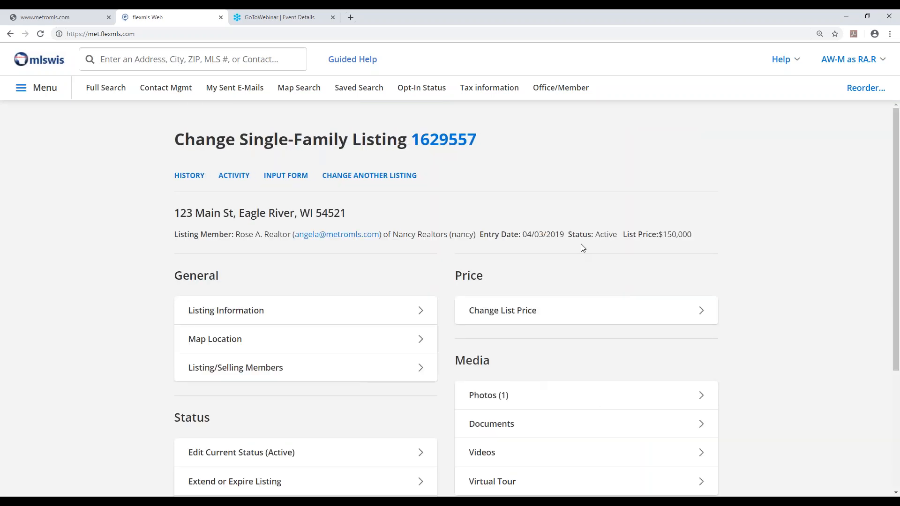
pyautogui.moveTo(568, 236); pyautogui.dragTo(619, 236)
pyautogui.scroll(-1, 542, 418)
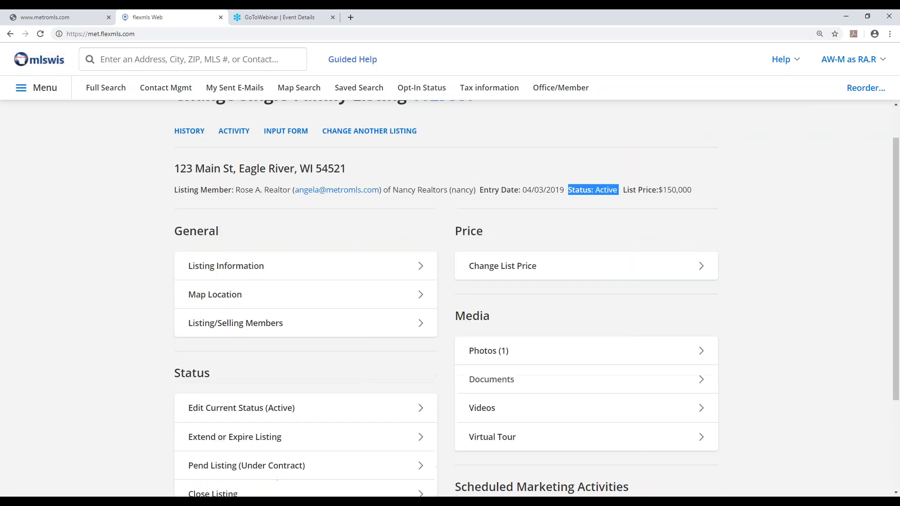
pyautogui.scroll(-3, 511, 398)
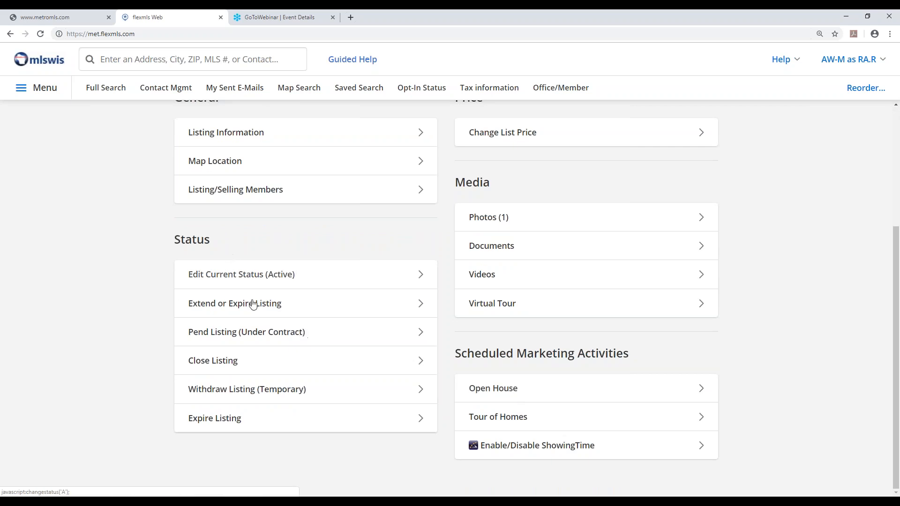
pyautogui.scroll(2, 221, 363)
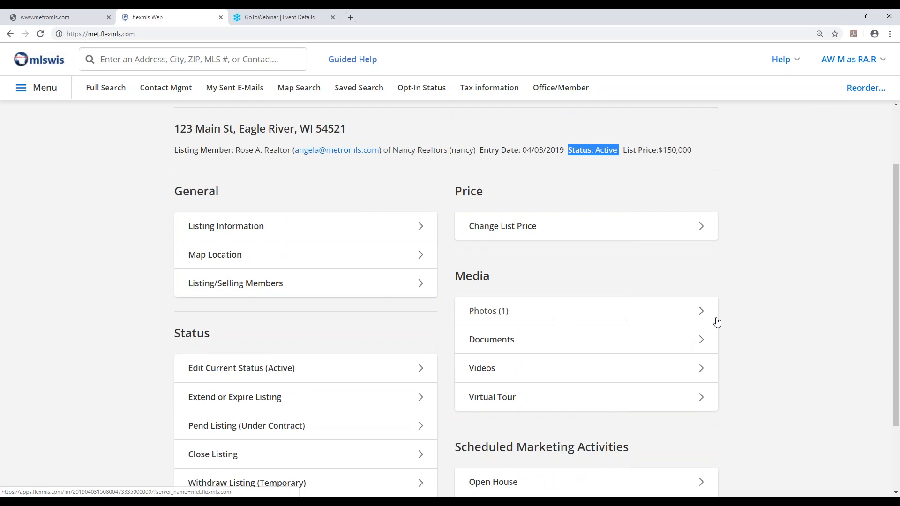
pyautogui.scroll(-1, 746, 307)
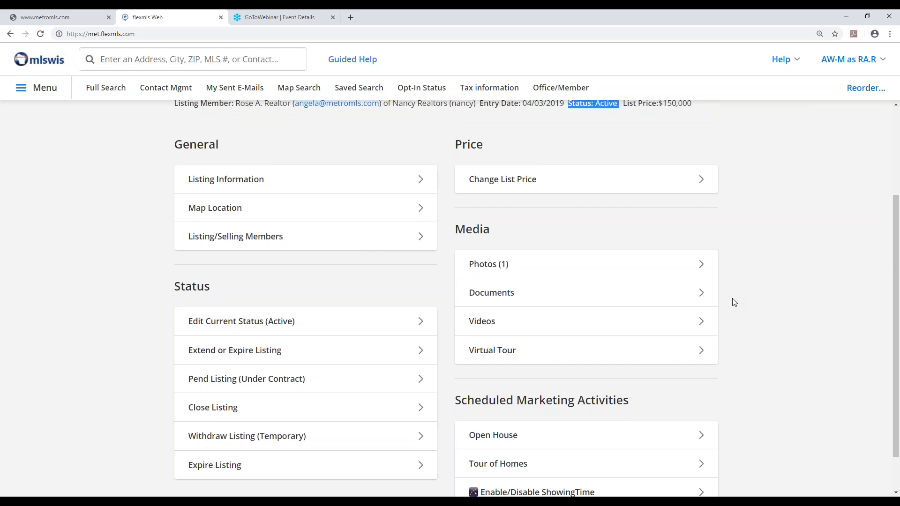
# Start adding photos to the listing and browse to the Class Photos folder on the Desktop
pyautogui.click(498, 268)
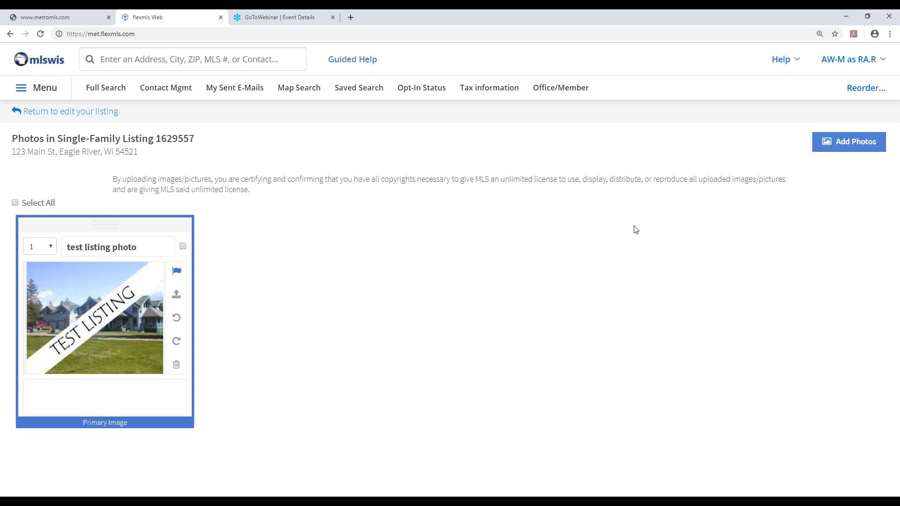
pyautogui.click(840, 143)
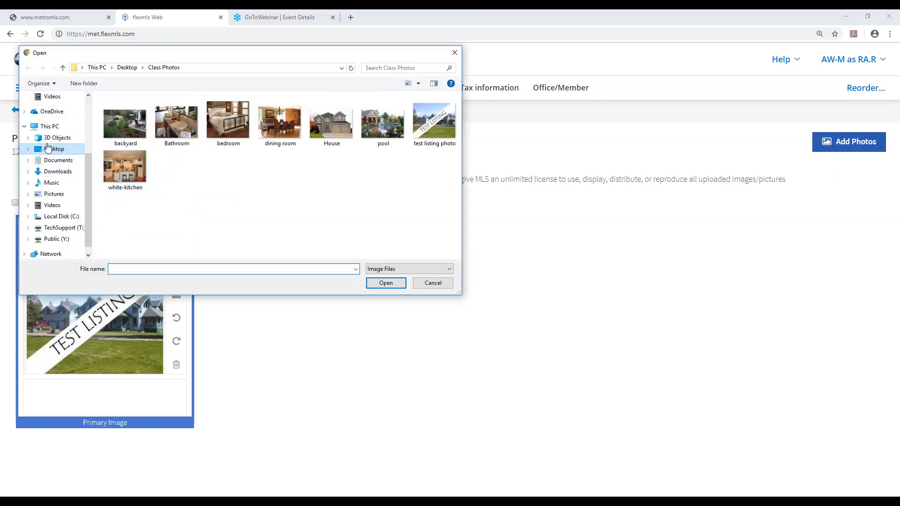
pyautogui.click(54, 158)
pyautogui.click(57, 150)
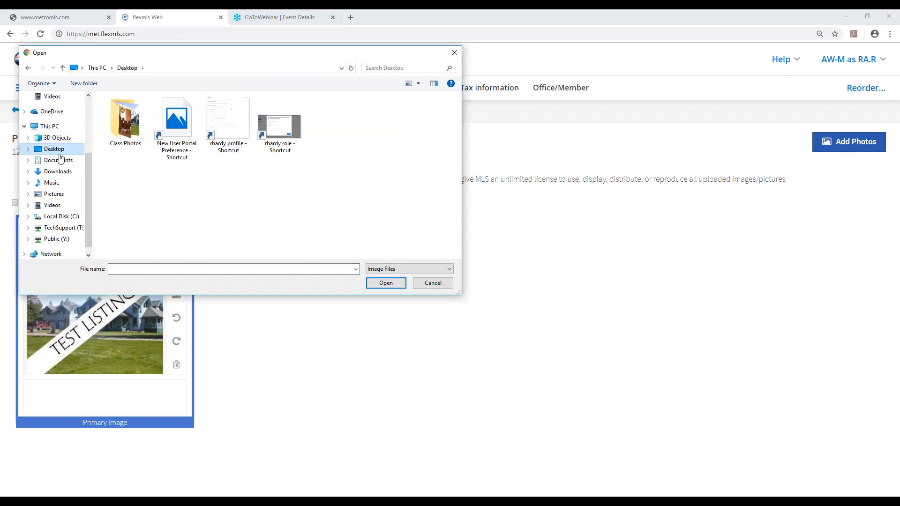
pyautogui.doubleClick(130, 121)
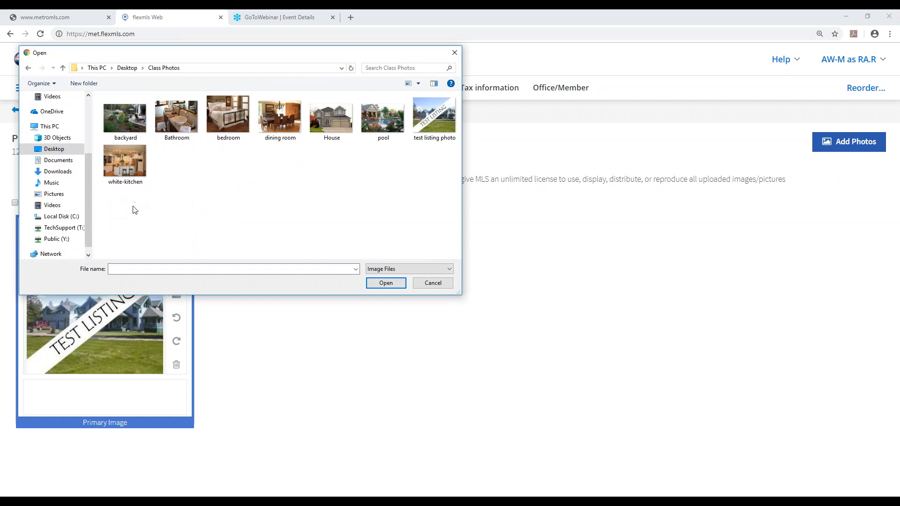
pyautogui.click(131, 117)
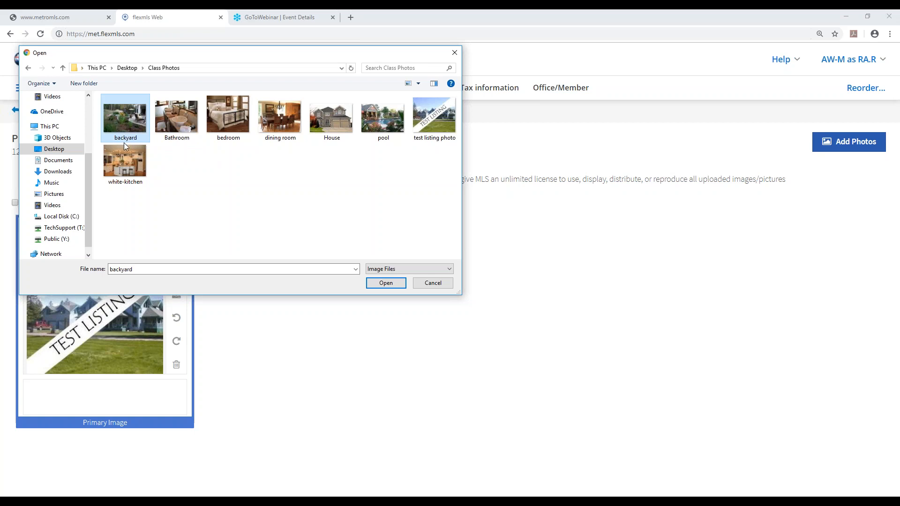
pyautogui.keyDown('shift'); pyautogui.click(128, 170); pyautogui.keyUp('shift')
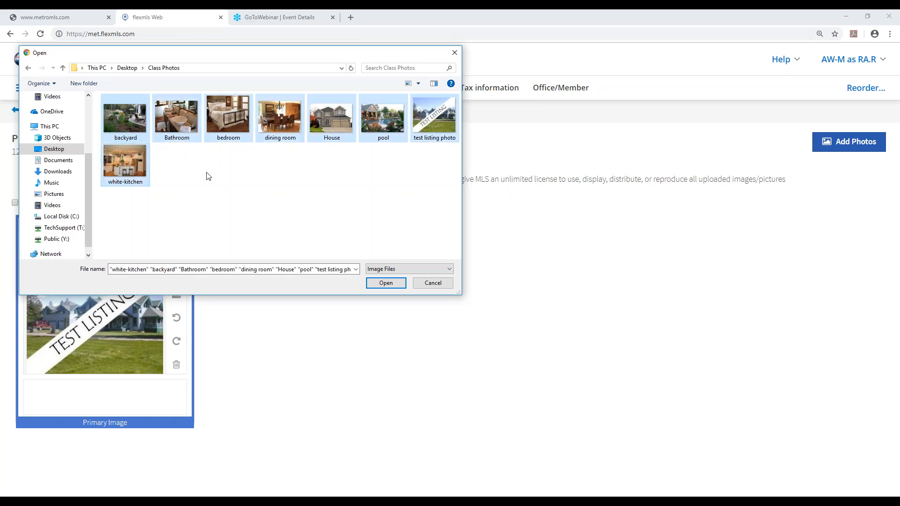
pyautogui.click(202, 183)
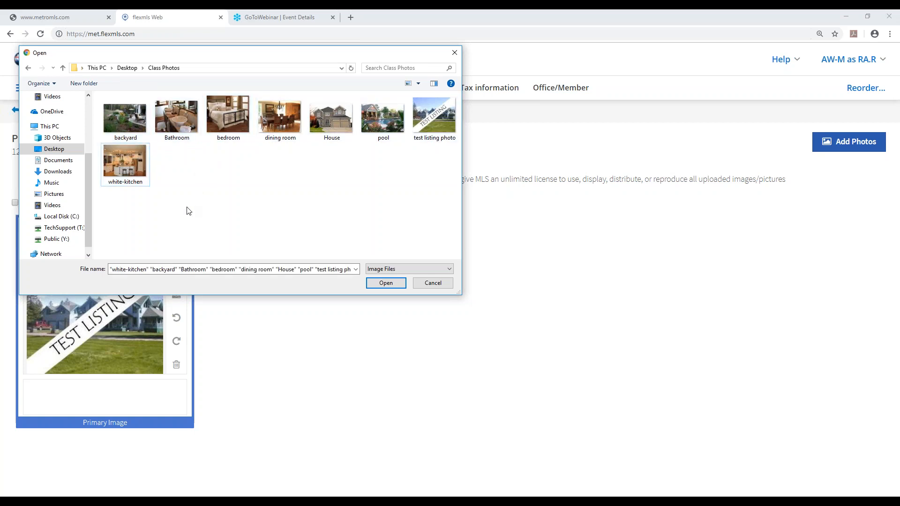
pyautogui.click(130, 120)
pyautogui.keyDown('ctrl'); pyautogui.click(275, 112); pyautogui.keyUp('ctrl')
pyautogui.keyDown('ctrl'); pyautogui.click(135, 181); pyautogui.keyUp('ctrl')
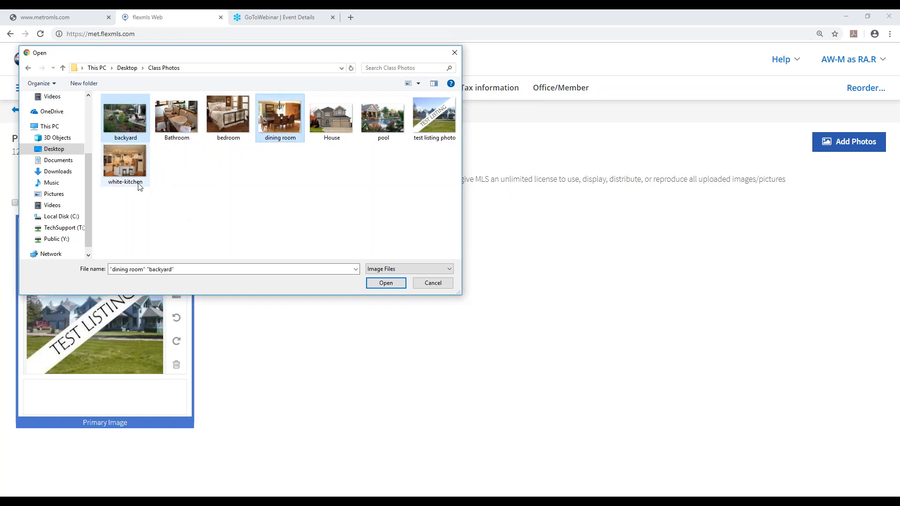
pyautogui.click(263, 218)
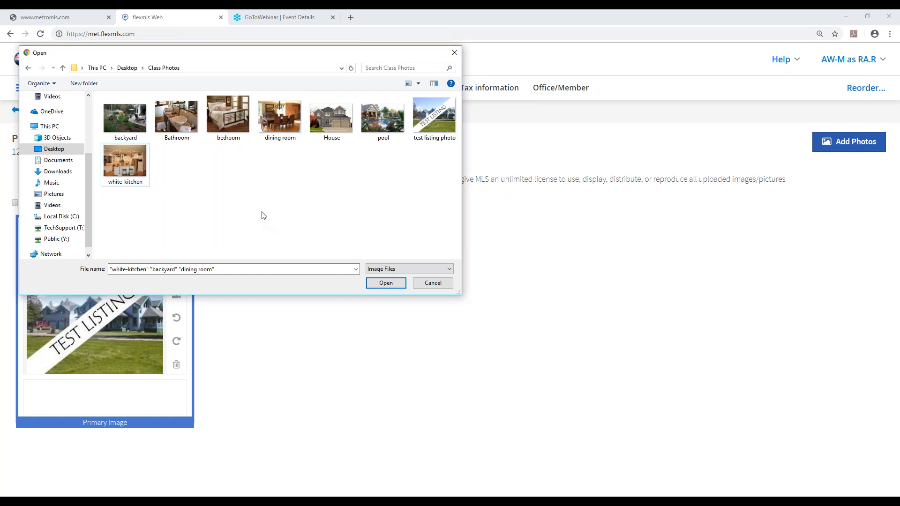
# Upload all the images in the Class Photos folder, from backyard through white-kitchen, to the listing
pyautogui.click(127, 128)
pyautogui.keyDown('shift'); pyautogui.click(136, 167); pyautogui.keyUp('shift')
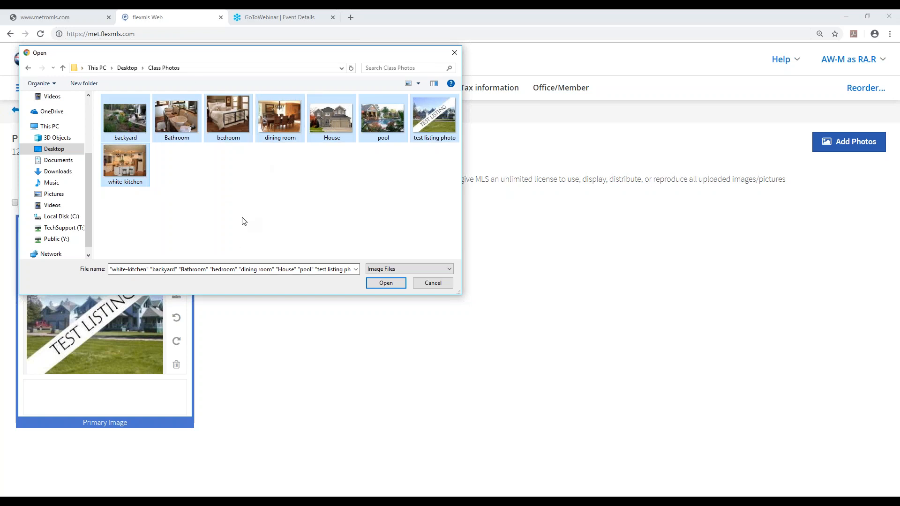
pyautogui.click(386, 283)
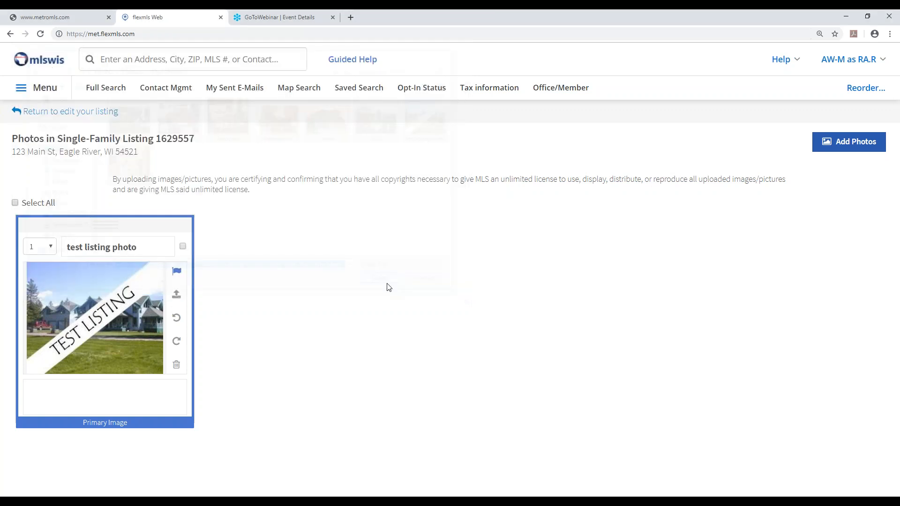
# Move the House photo to position 2 and look at the position choices for the backyard photo without changing it
pyautogui.scroll(-6, 383, 304)
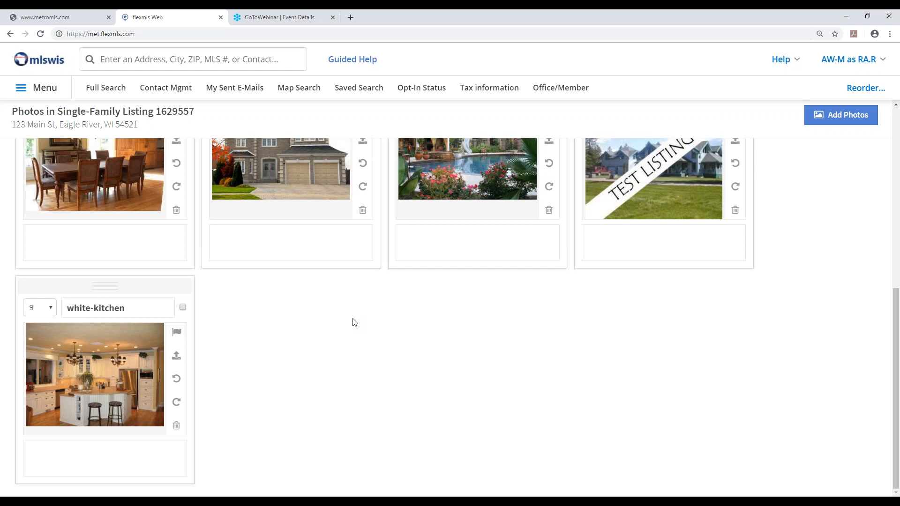
pyautogui.scroll(7, 356, 316)
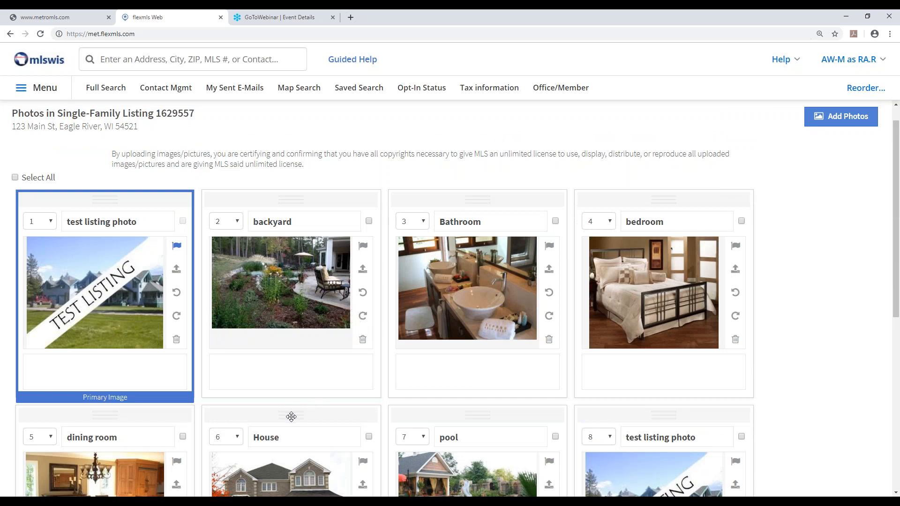
pyautogui.moveTo(294, 417); pyautogui.dragTo(293, 207)
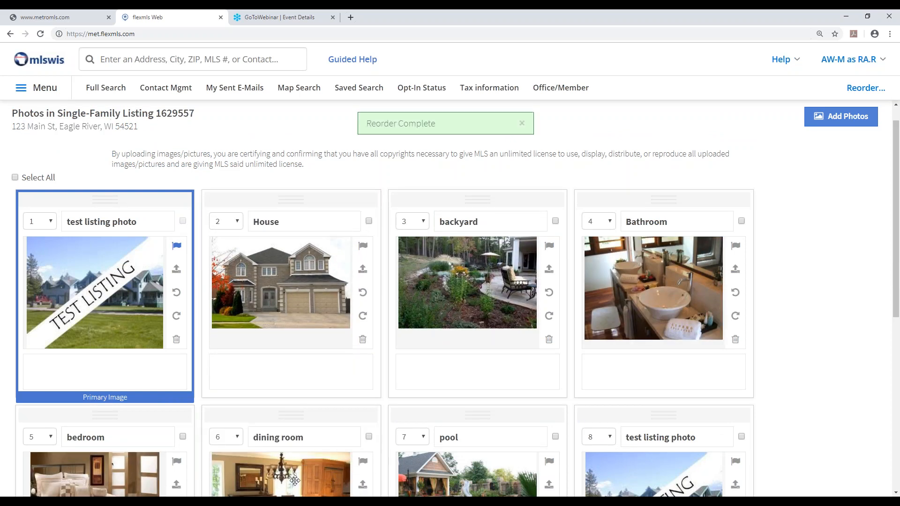
pyautogui.click(424, 222)
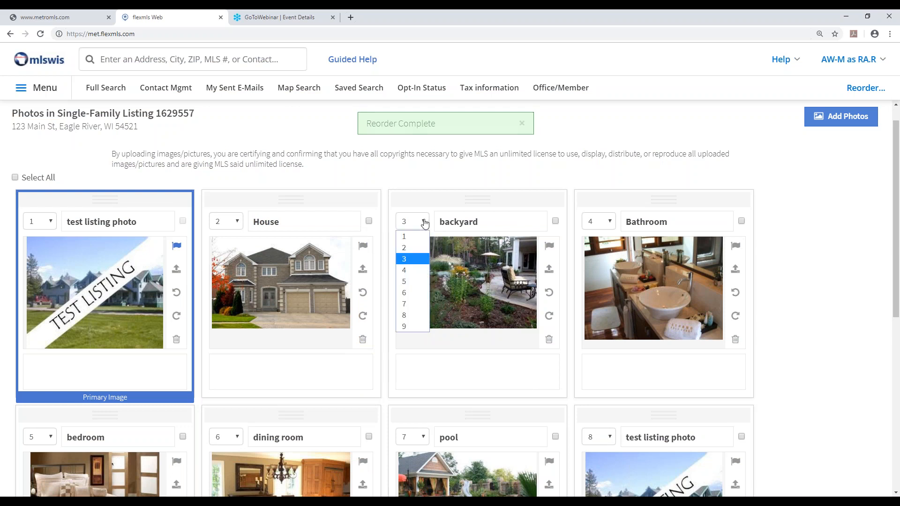
pyautogui.click(425, 223)
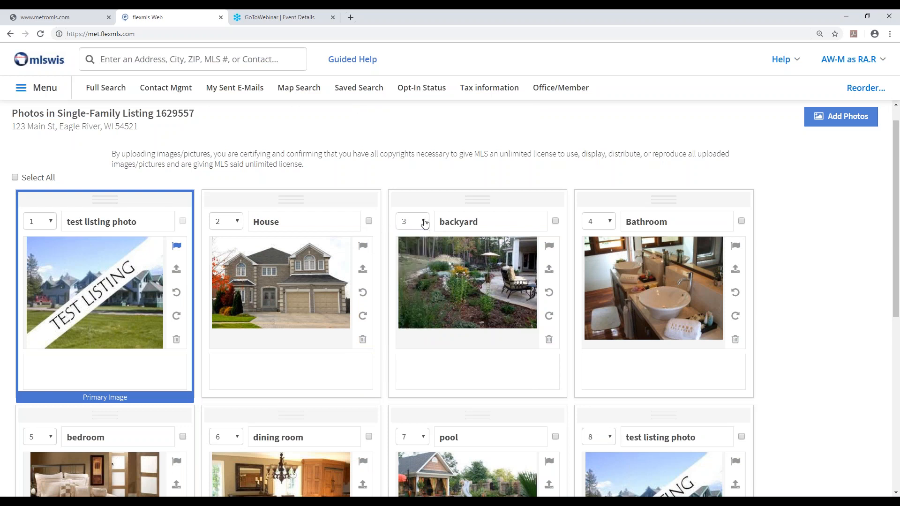
# Rotate the bedroom photo 90 degrees clockwise and turn it back 90 degrees counterclockwise
pyautogui.scroll(-6, 432, 322)
pyautogui.scroll(2, 435, 321)
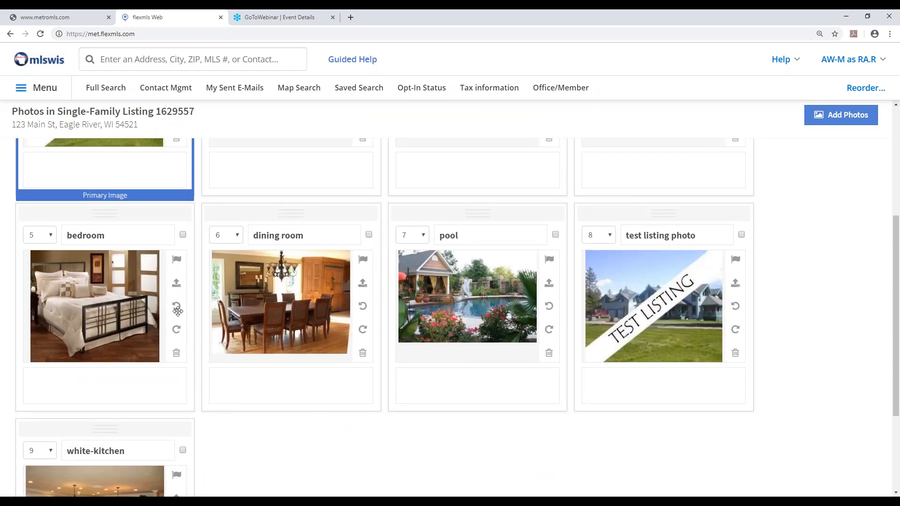
pyautogui.click(176, 330)
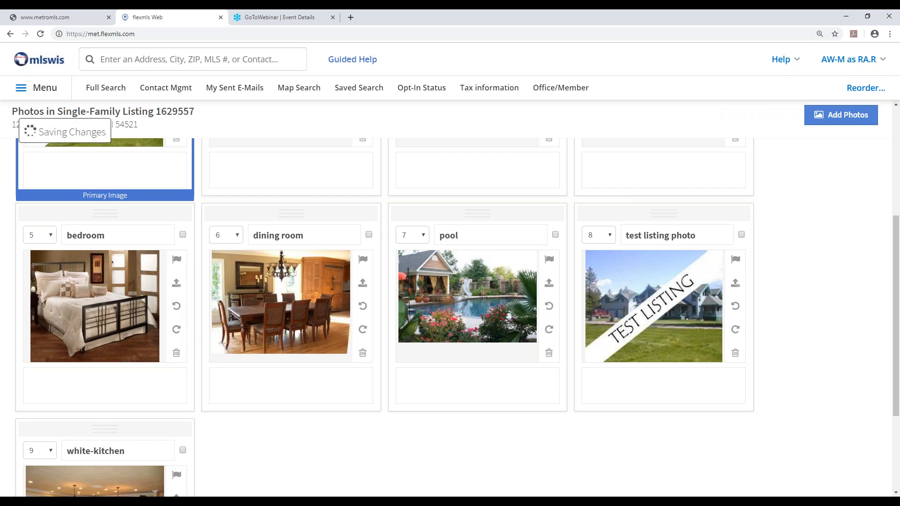
pyautogui.click(177, 309)
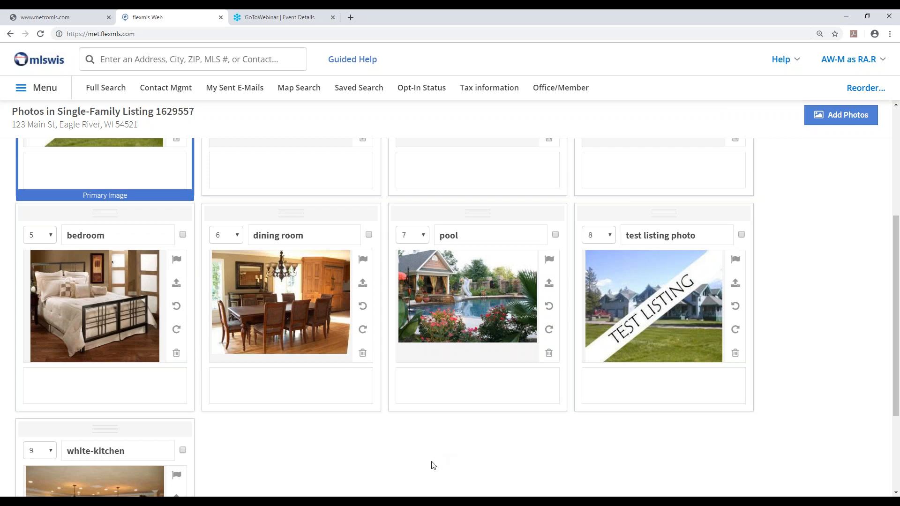
# Delete the duplicate test listing photo in position 8
pyautogui.scroll(-2, 436, 424)
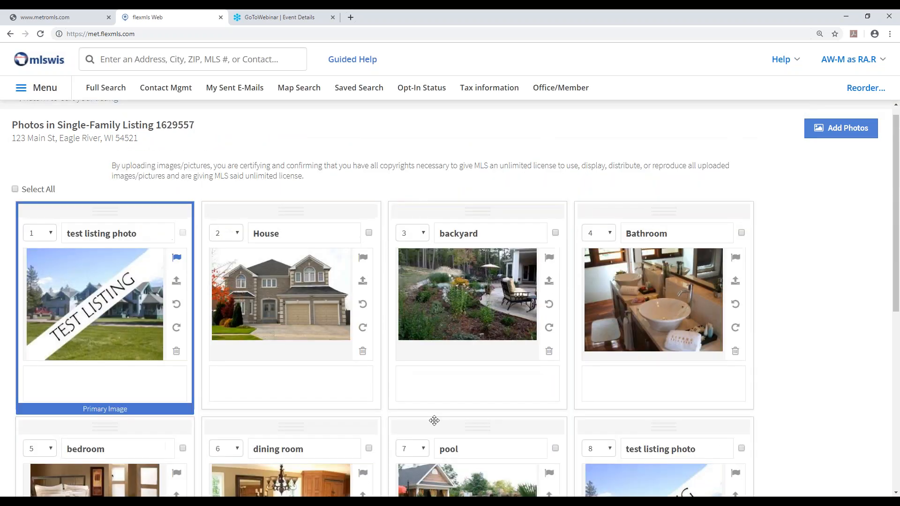
pyautogui.scroll(-5, 431, 420)
pyautogui.scroll(-2, 384, 425)
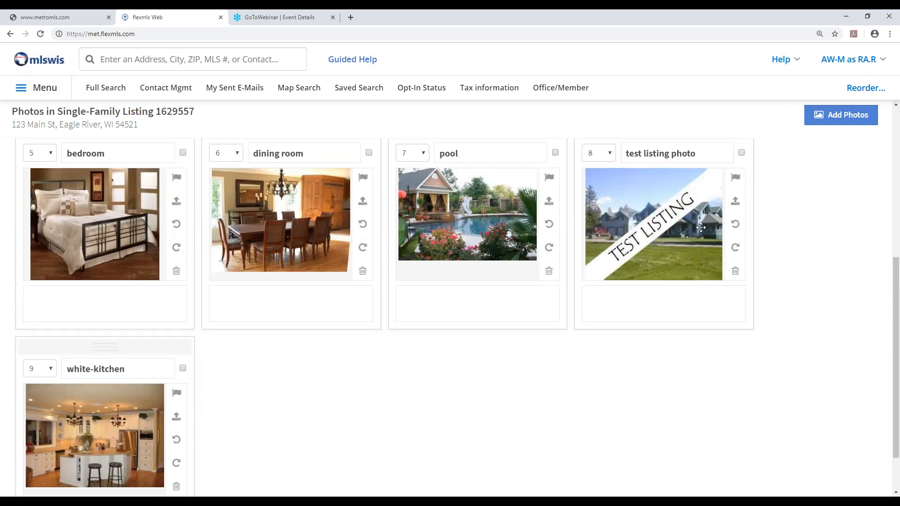
pyautogui.click(736, 272)
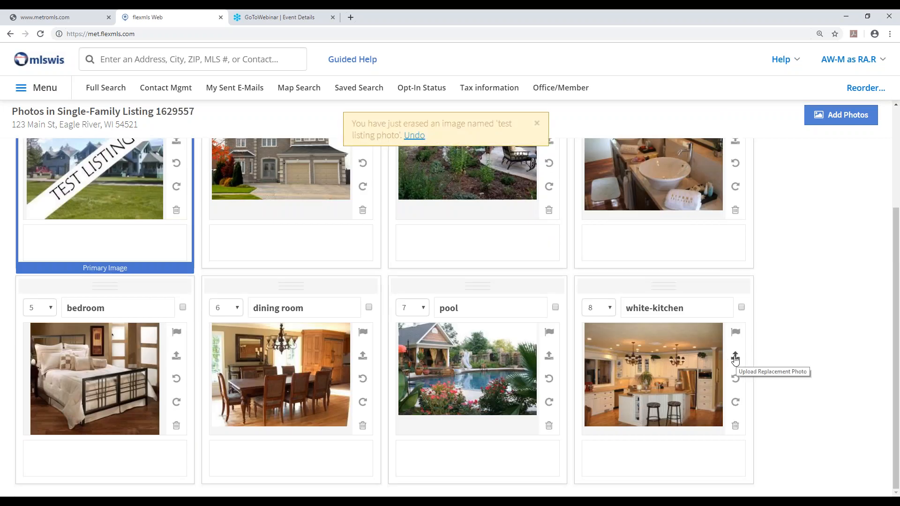
# Open the replacement upload for the white-kitchen photo, cancel it, and return to editing the listing
pyautogui.click(735, 357)
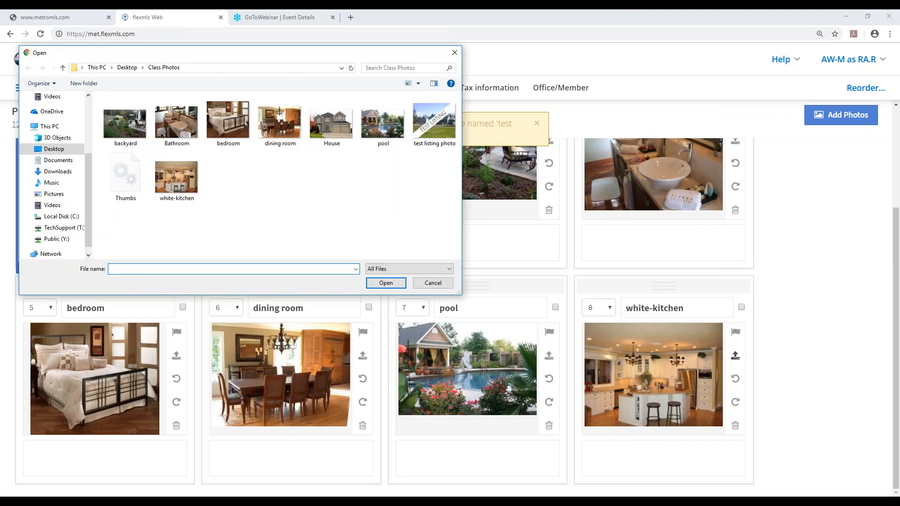
pyautogui.click(432, 283)
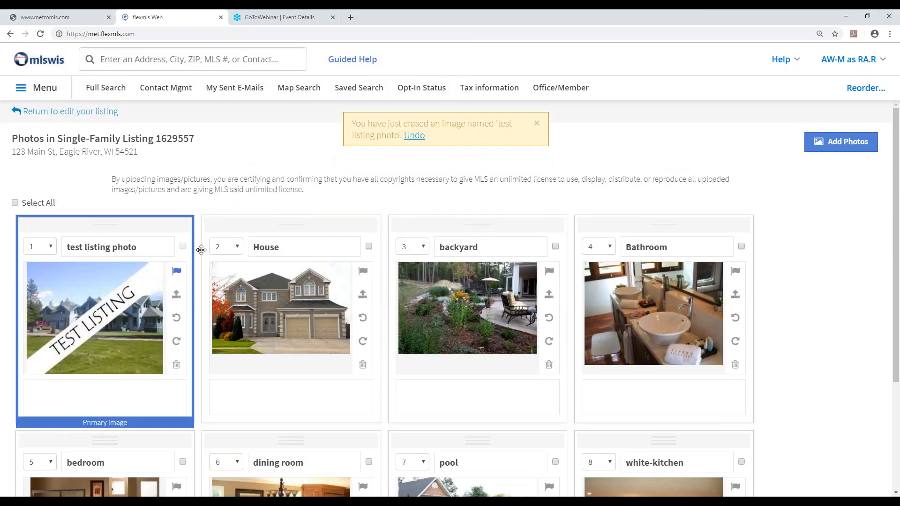
pyautogui.click(50, 113)
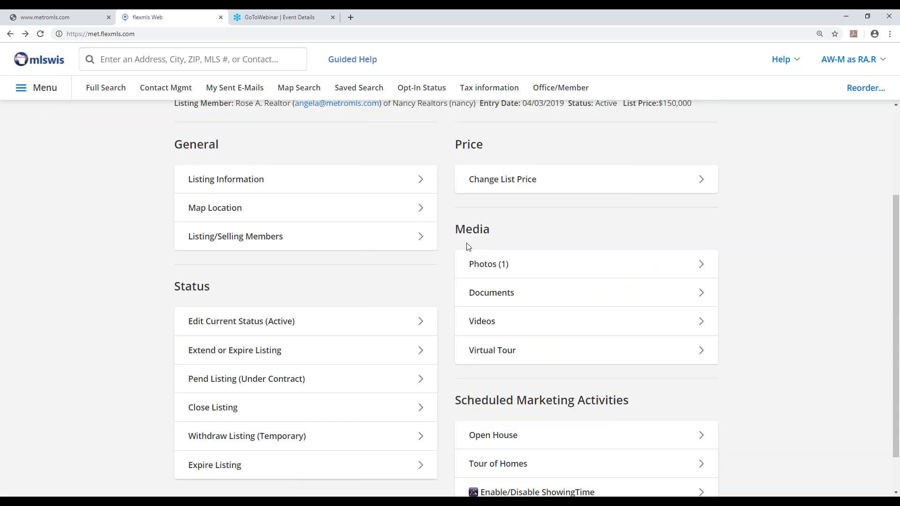
# Add Test Listing Contract.pdf from the Desktop to the listing's documents with the description Listing Contract
pyautogui.click(498, 298)
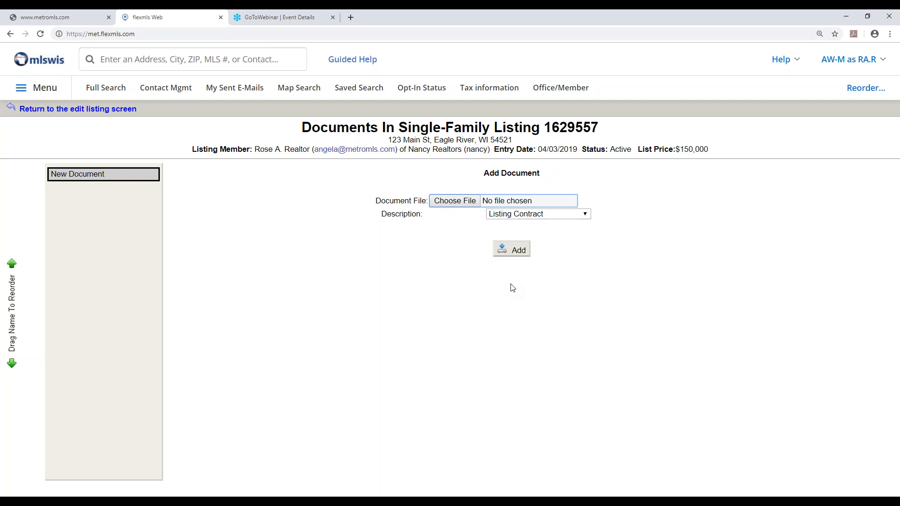
pyautogui.click(447, 205)
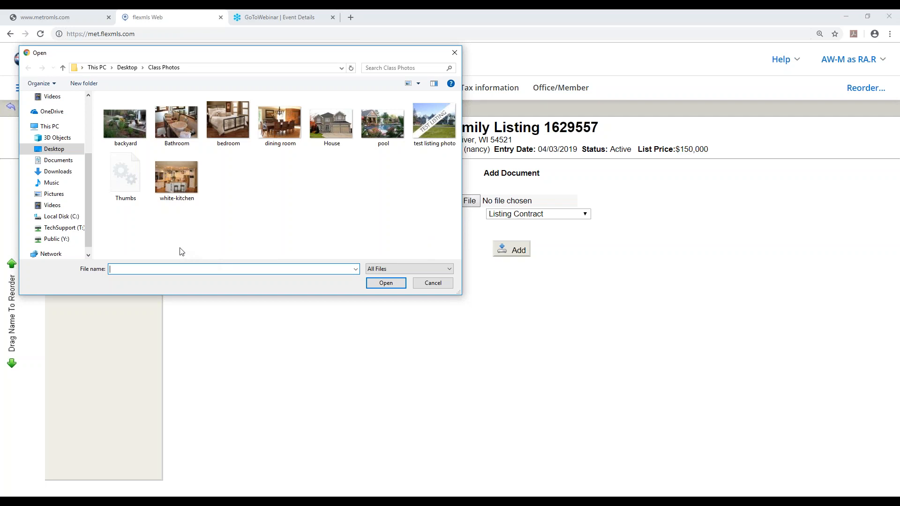
pyautogui.click(57, 152)
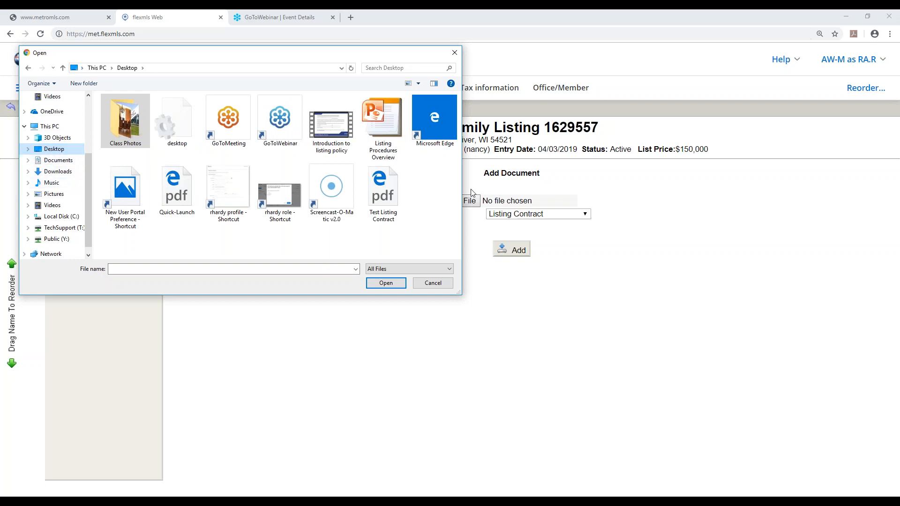
pyautogui.doubleClick(385, 196)
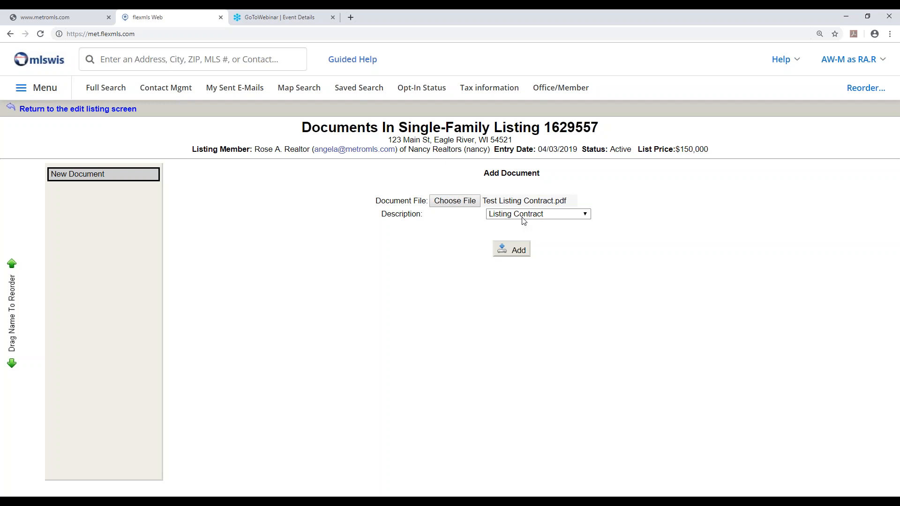
pyautogui.click(585, 216)
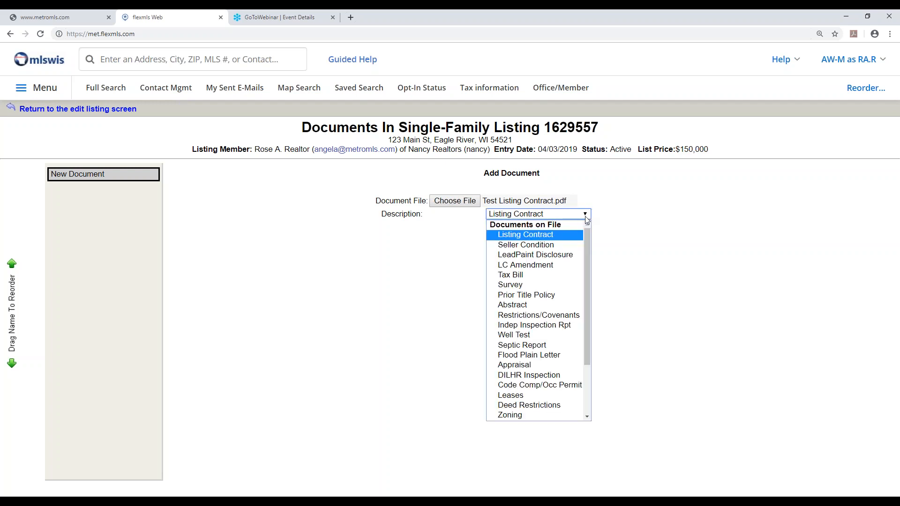
pyautogui.click(586, 218)
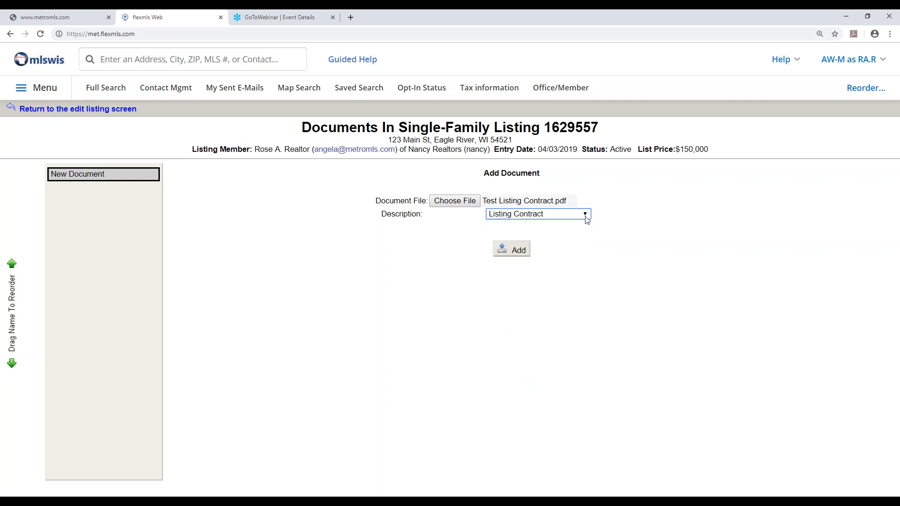
pyautogui.click(518, 251)
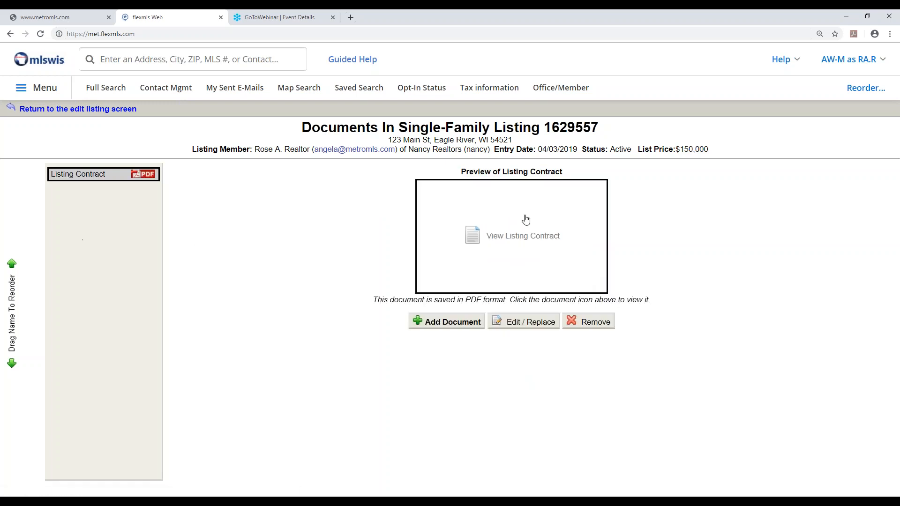
# View the uploaded listing contract, close it, and return to the edit listing screen
pyautogui.click(505, 238)
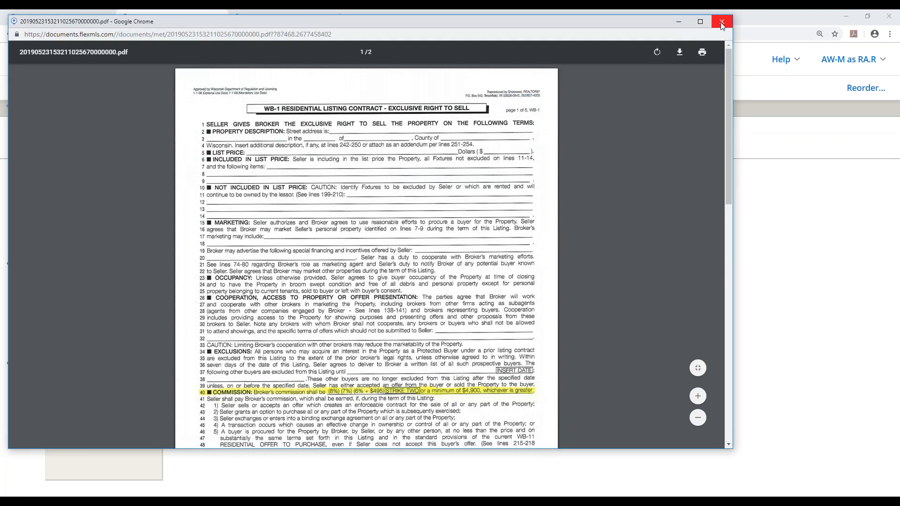
pyautogui.click(723, 21)
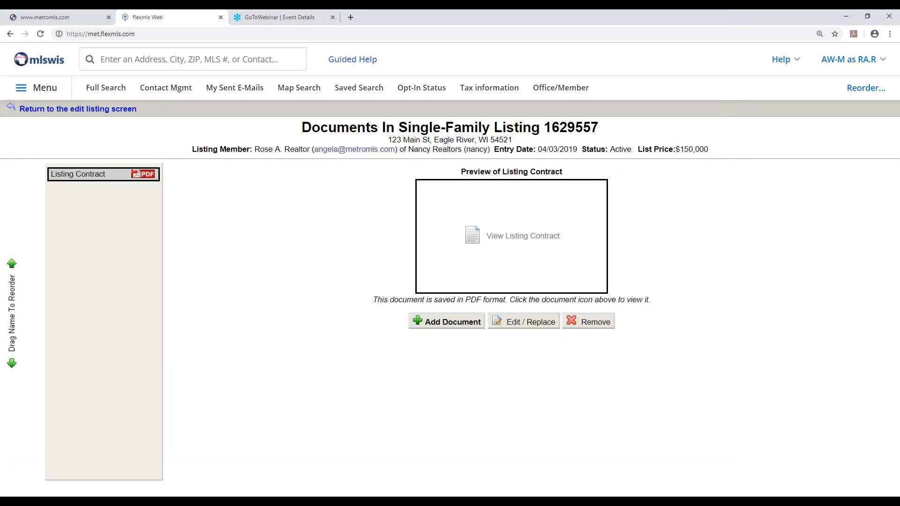
pyautogui.click(73, 109)
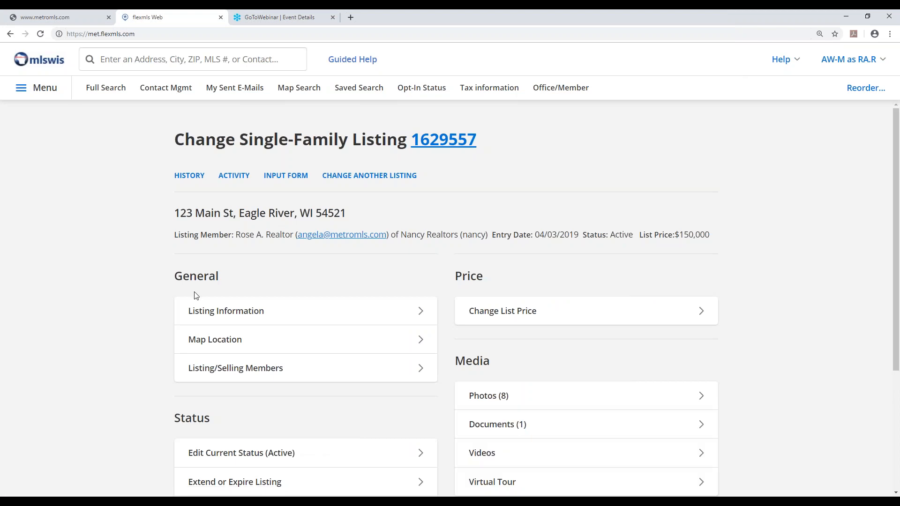
# Open the listing's Videos page, then load youtube.com in a new browser tab
pyautogui.scroll(-3, 199, 295)
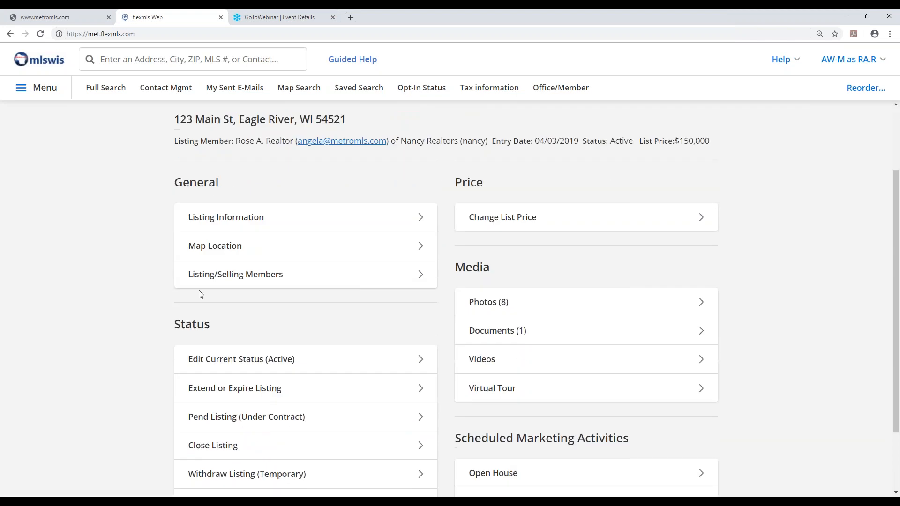
pyautogui.click(490, 365)
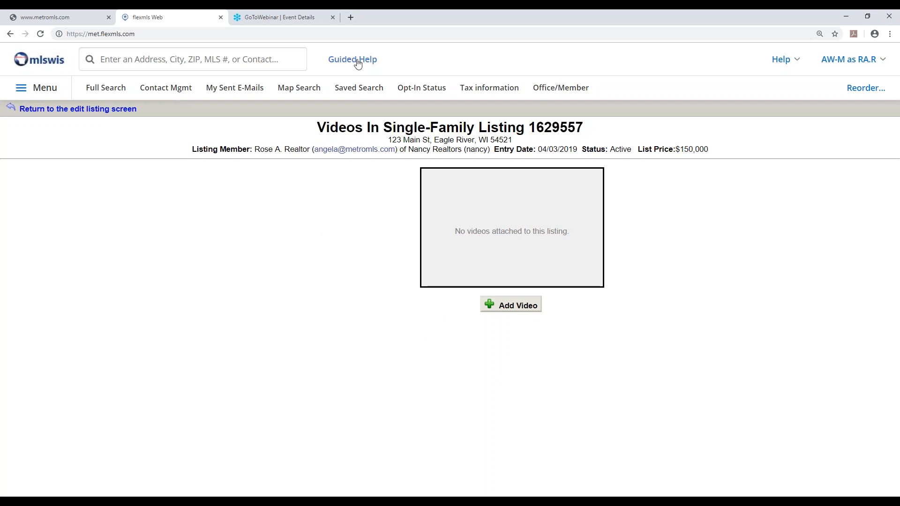
pyautogui.click(350, 17)
pyautogui.write('yiou')
pyautogui.press('Down')
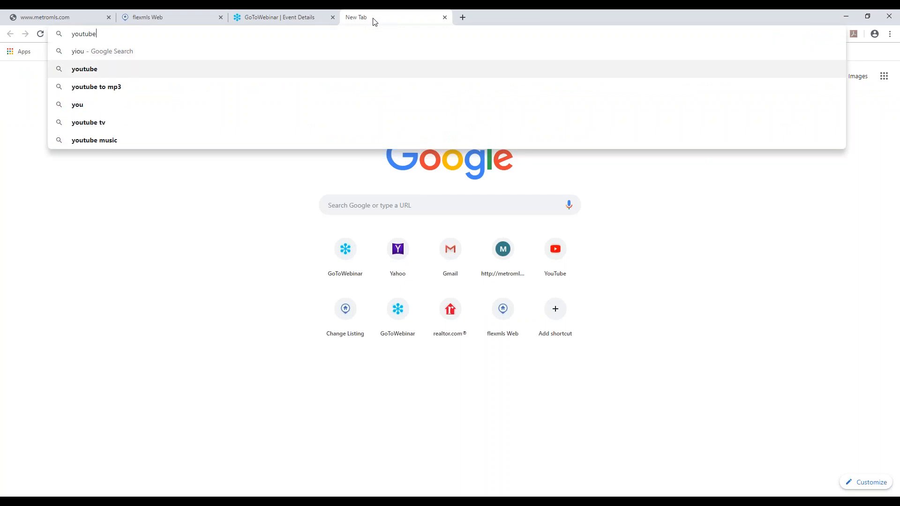
pyautogui.write('.com')
pyautogui.press('Return')
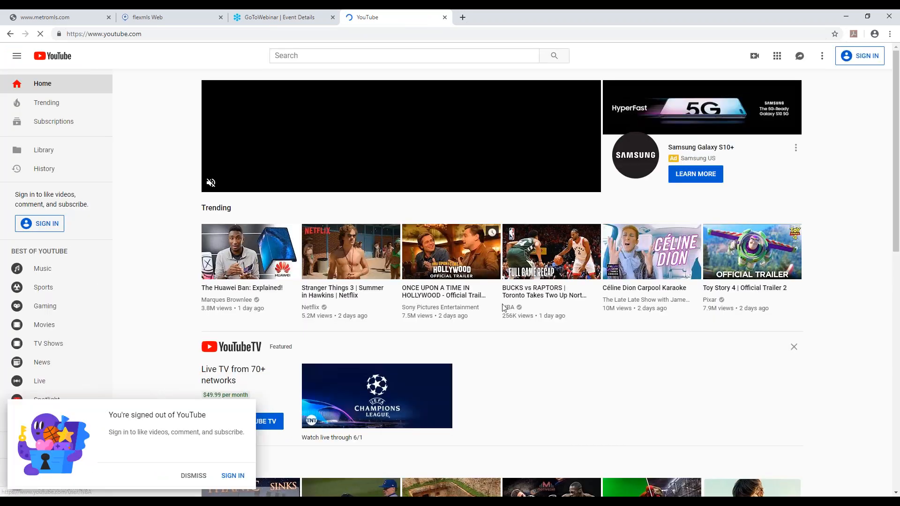
# Open the Céline Dion Carpool Karaoke video, mute it, and display its embed code
pyautogui.click(645, 243)
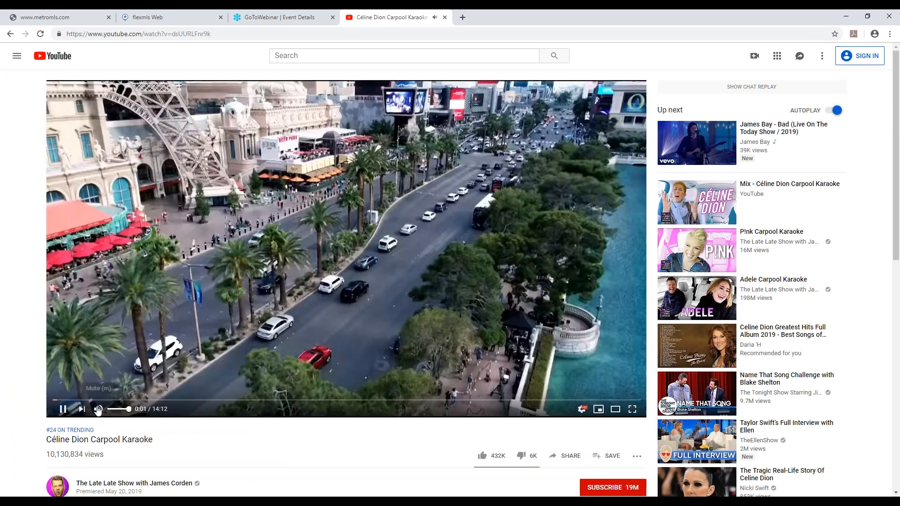
pyautogui.click(98, 409)
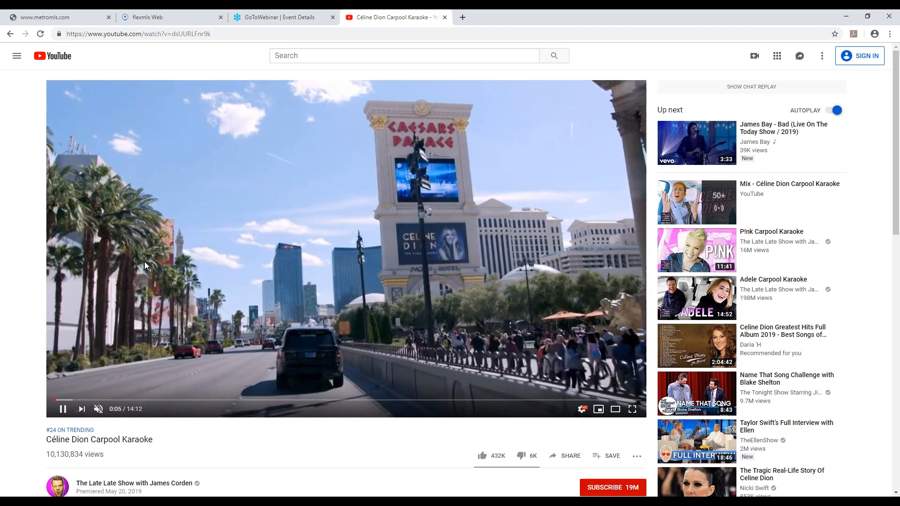
pyautogui.scroll(-2, 152, 250)
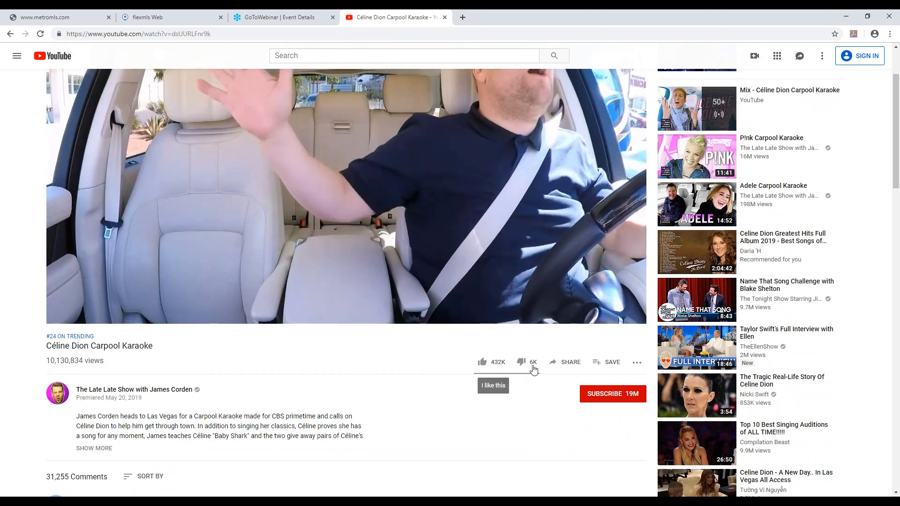
pyautogui.click(566, 364)
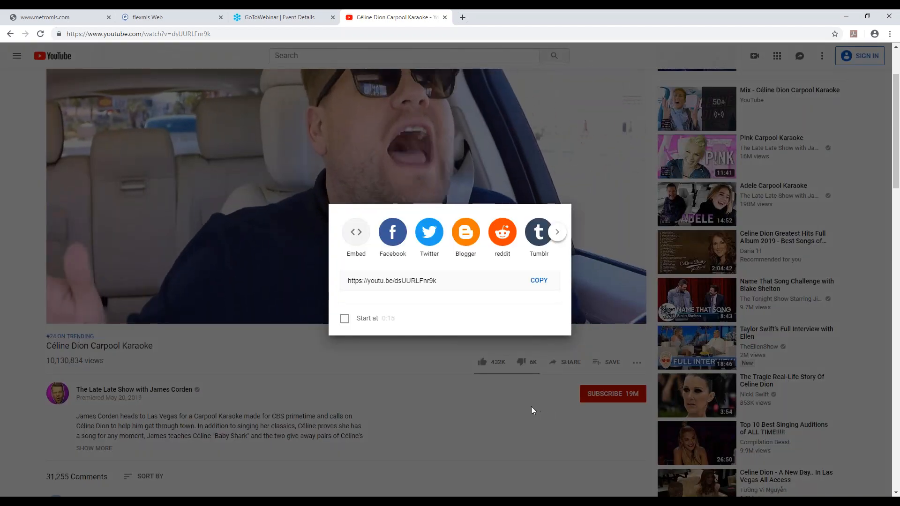
pyautogui.click(356, 234)
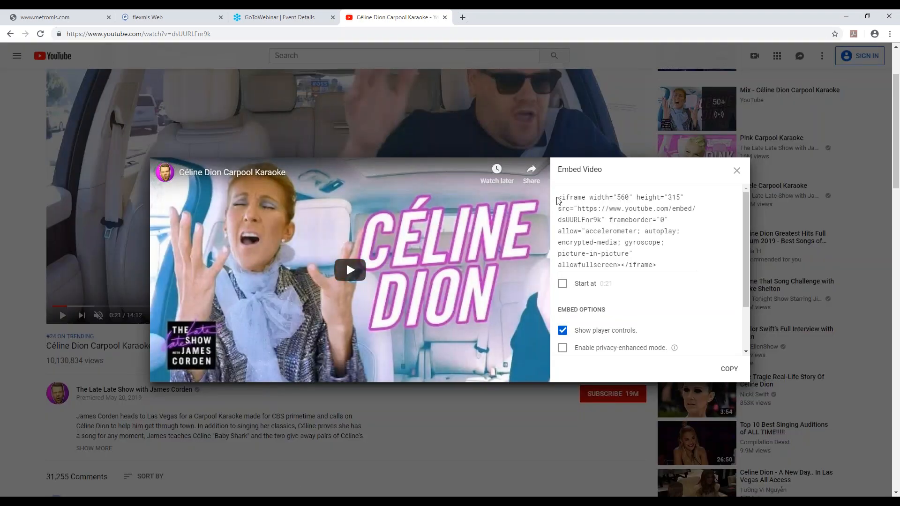
# Copy the video's complete iframe embed code and close the YouTube tab
pyautogui.moveTo(560, 200); pyautogui.dragTo(690, 262)
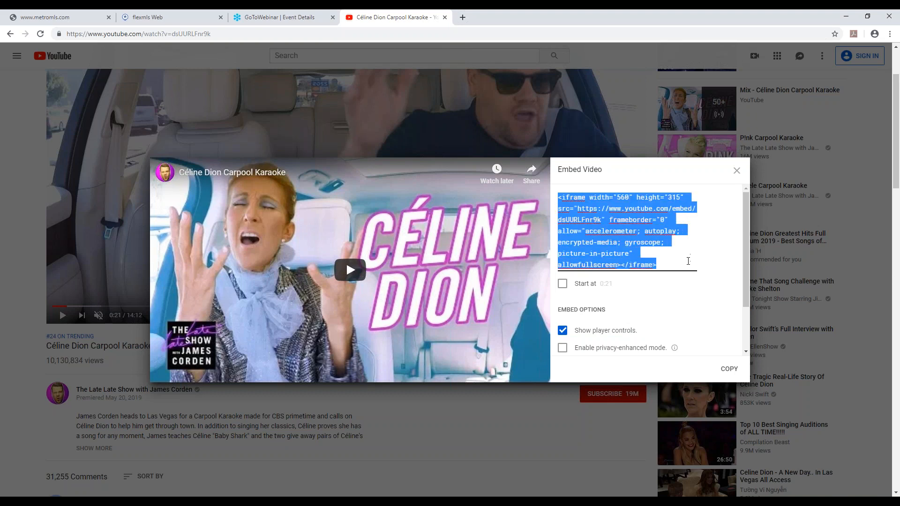
pyautogui.rightClick(647, 265)
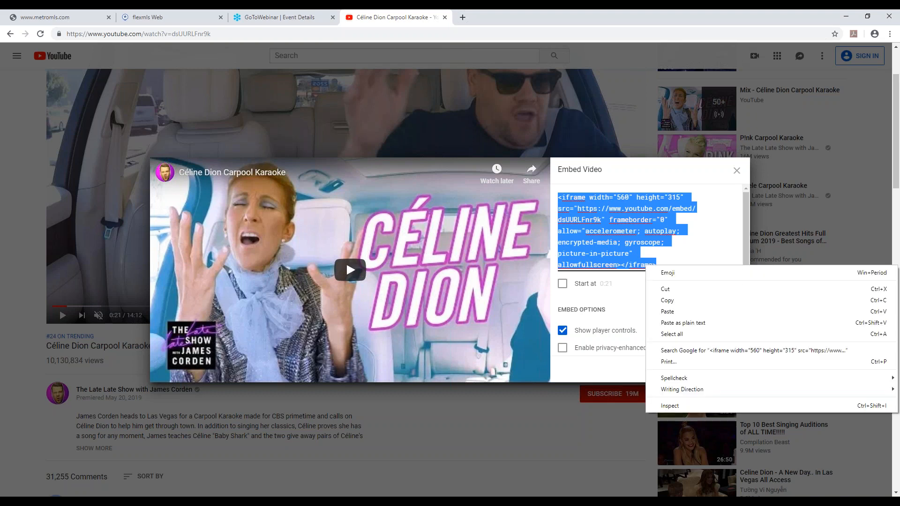
pyautogui.click(666, 304)
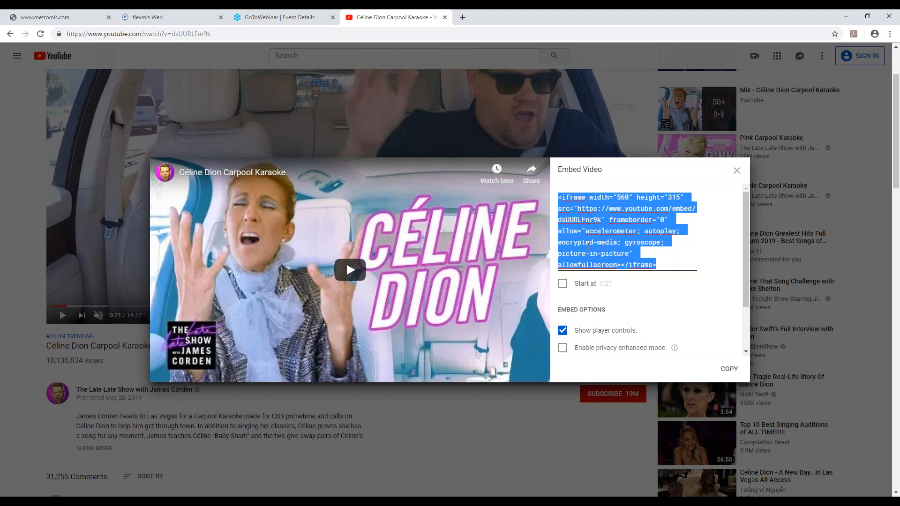
pyautogui.click(445, 17)
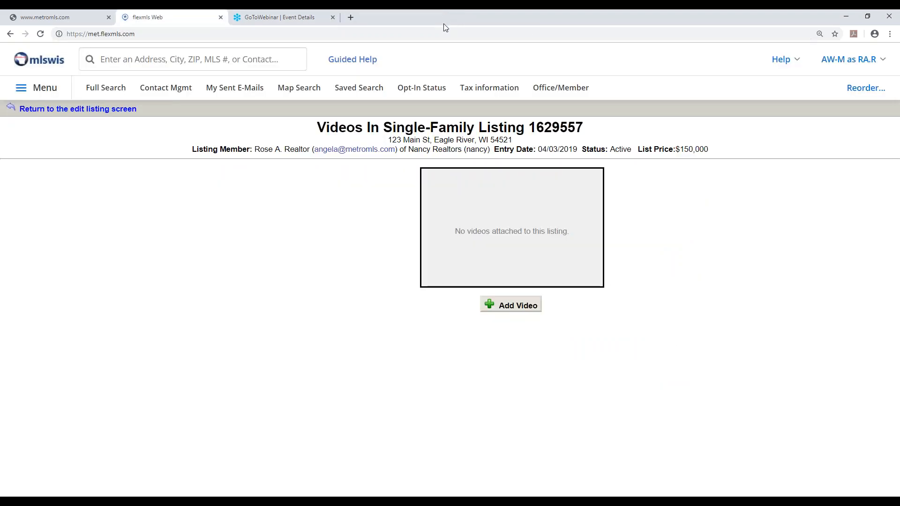
# Save the copied embed code as a branded listing video described as my video, preview it, and return to the edit listing screen
pyautogui.click(506, 308)
pyautogui.moveTo(504, 308); pyautogui.dragTo(404, 314)
pyautogui.write('my video')
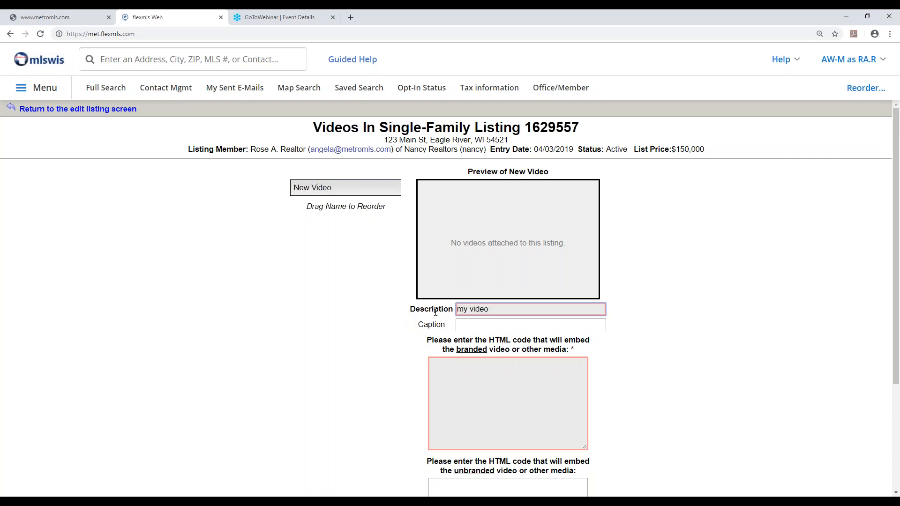
pyautogui.rightClick(480, 370)
pyautogui.click(496, 300)
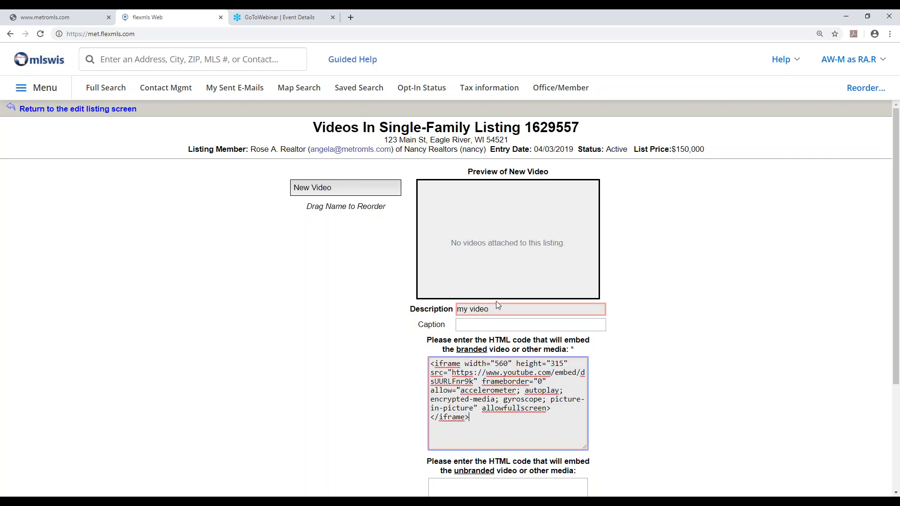
pyautogui.scroll(-2, 555, 448)
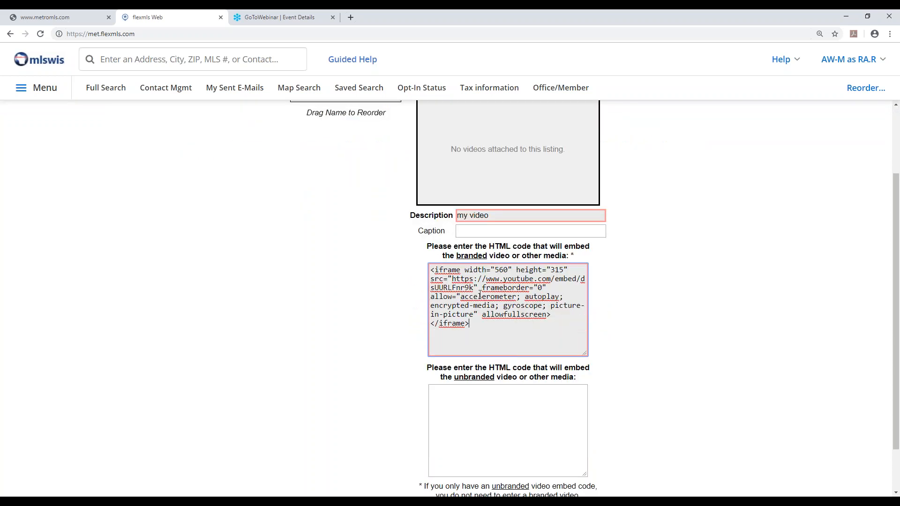
pyautogui.scroll(-1, 503, 395)
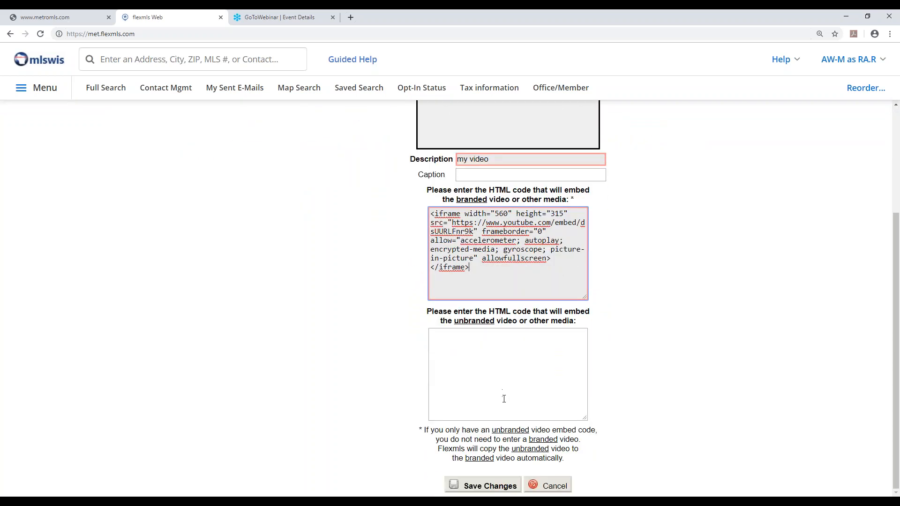
pyautogui.click(494, 487)
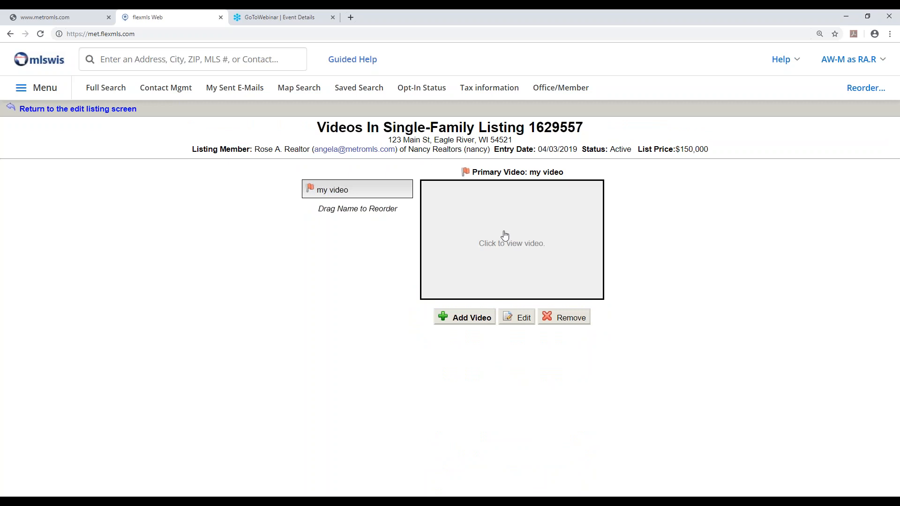
pyautogui.click(515, 246)
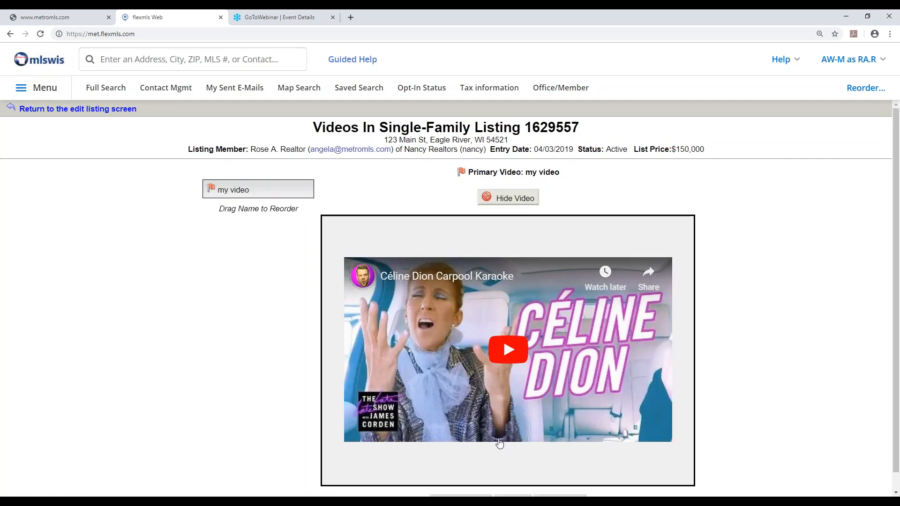
pyautogui.click(11, 34)
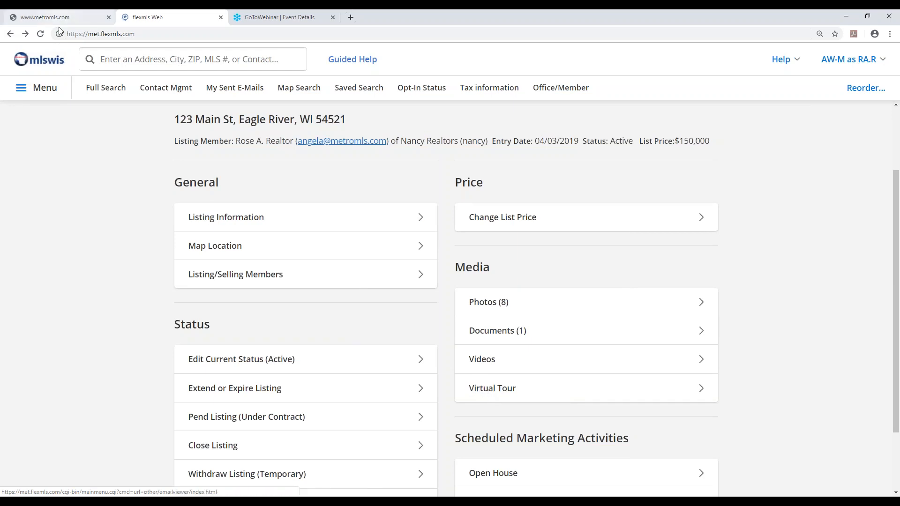
# Open the listing's virtual tour links, copy the full Matterport address from Notepad, and close the note without saving
pyautogui.click(487, 392)
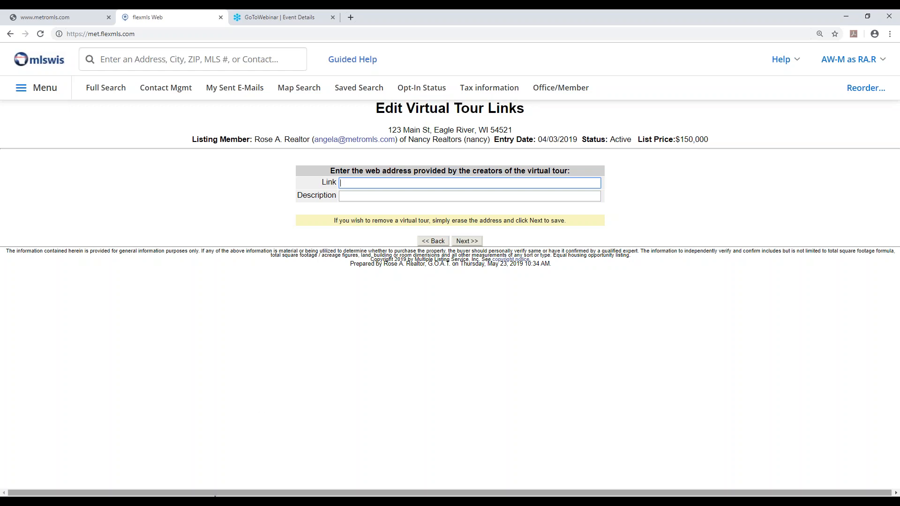
pyautogui.click(223, 503)
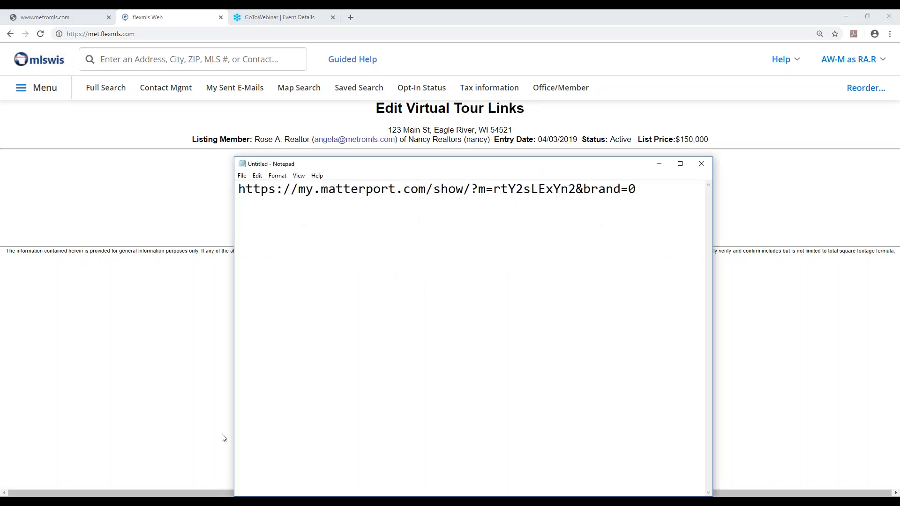
pyautogui.moveTo(240, 190); pyautogui.dragTo(274, 189)
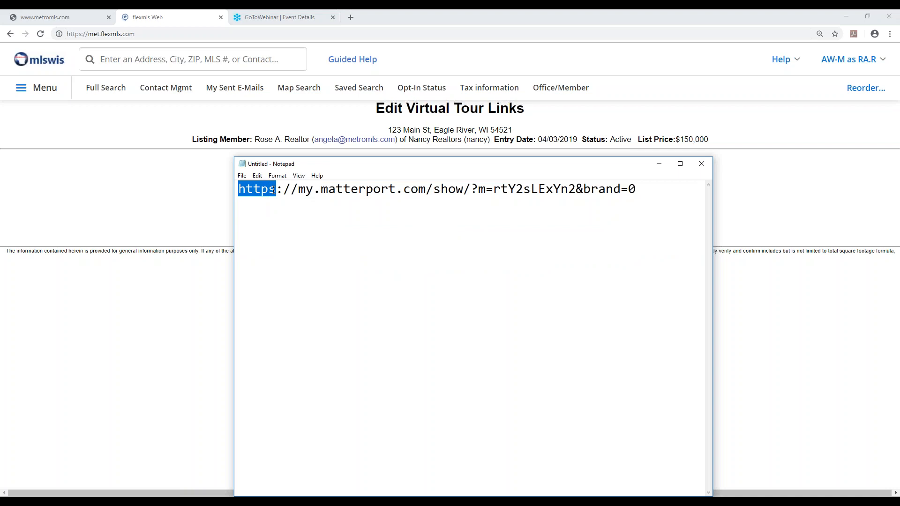
pyautogui.moveTo(274, 189); pyautogui.dragTo(298, 189)
pyautogui.click(241, 190)
pyautogui.moveTo(241, 189); pyautogui.dragTo(637, 189)
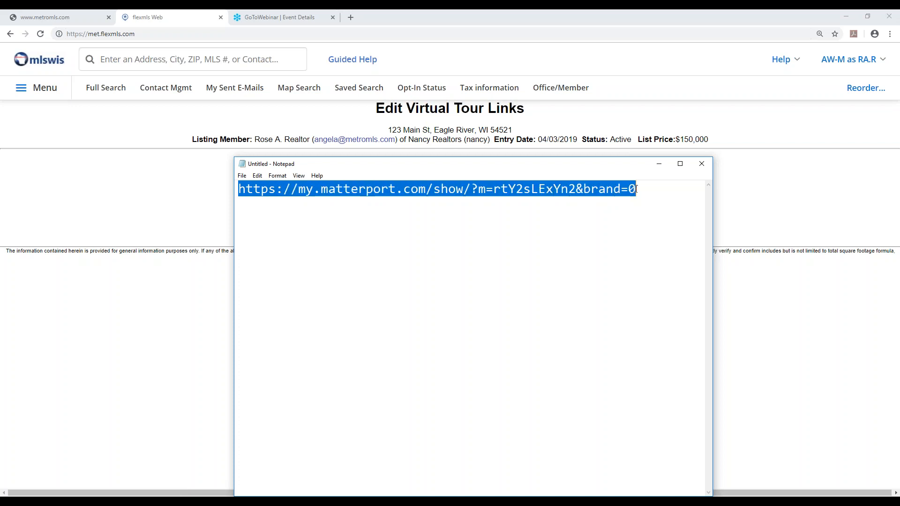
pyautogui.rightClick(624, 190)
pyautogui.click(639, 217)
pyautogui.click(701, 165)
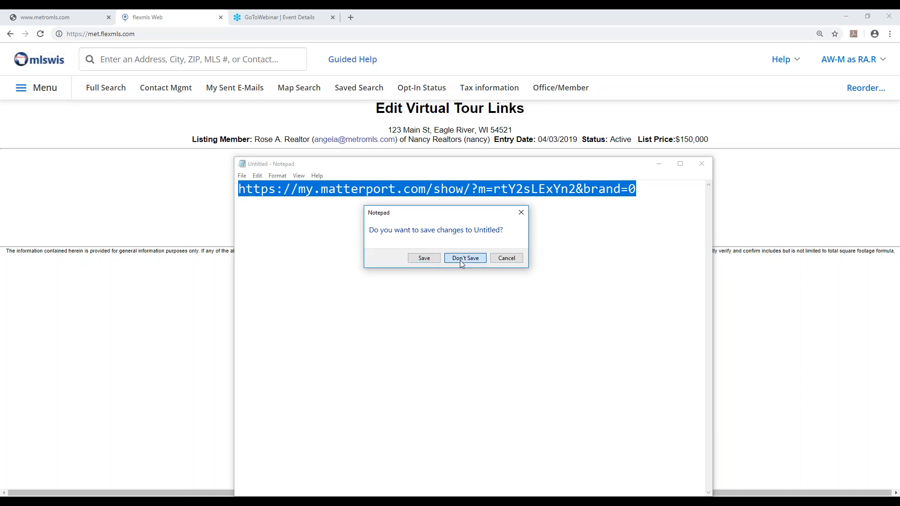
pyautogui.click(460, 260)
# Paste the Matterport address as the virtual tour link, describe it as 3d, and save it
pyautogui.rightClick(423, 184)
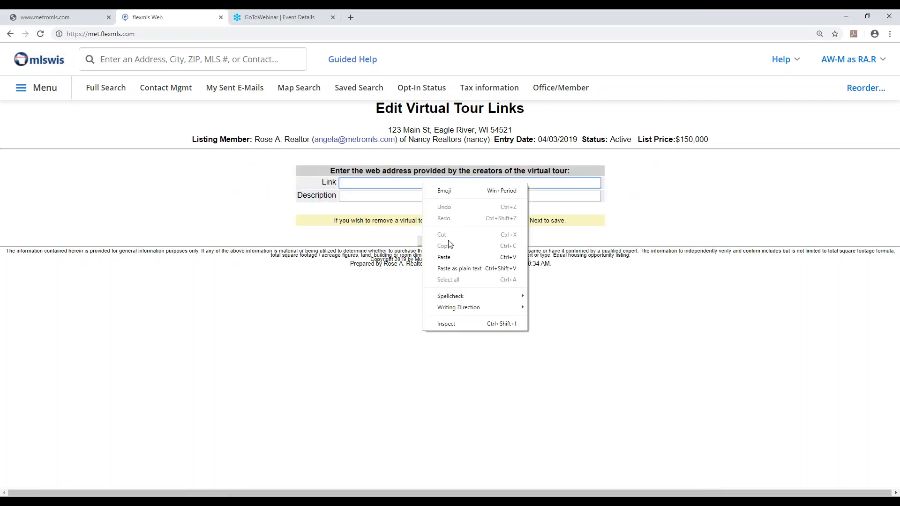
pyautogui.click(444, 257)
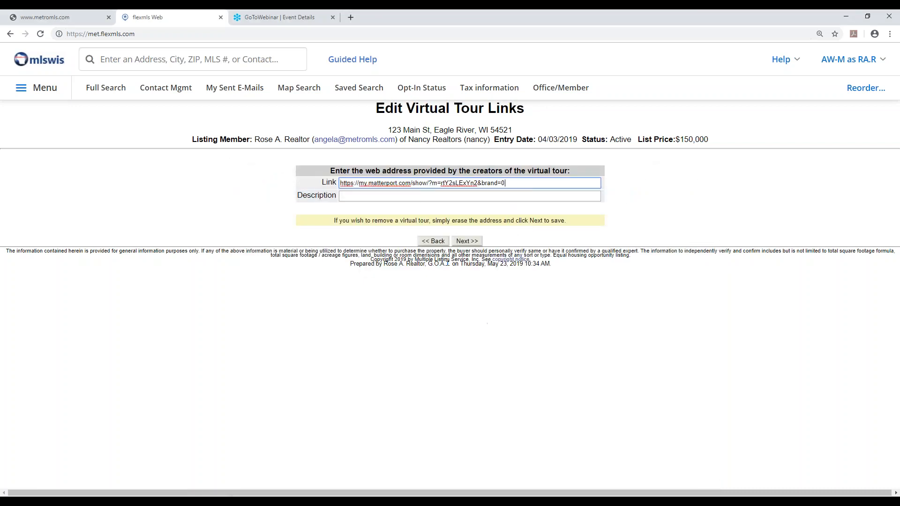
pyautogui.click(417, 196)
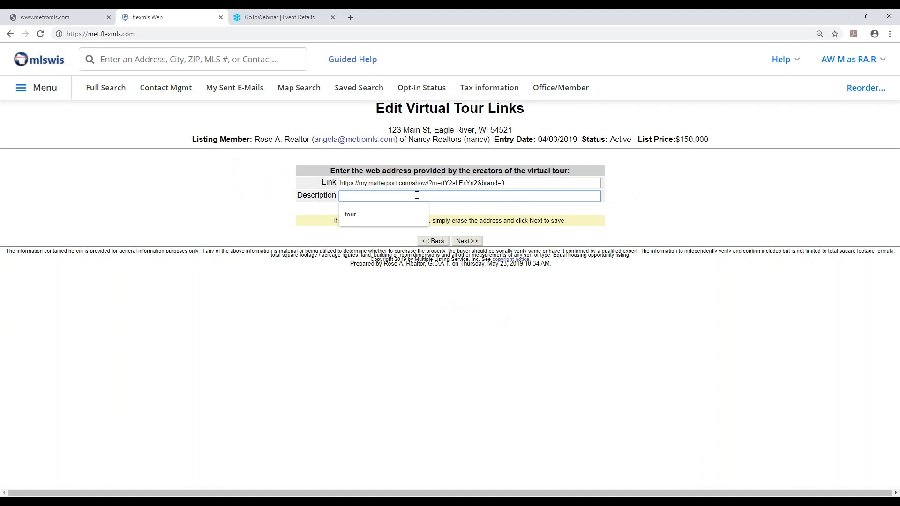
pyautogui.write('3d')
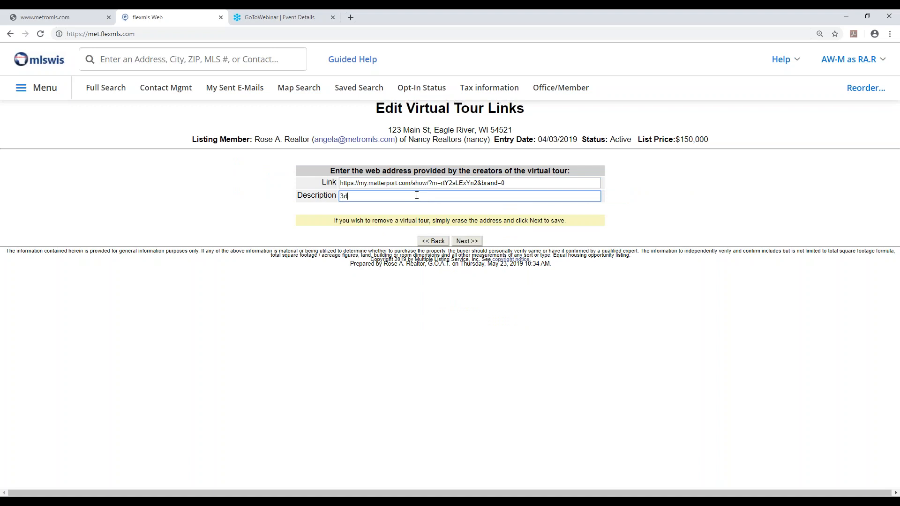
pyautogui.click(468, 241)
# Reopen the listing's virtual tour link to check it, then return to the edit listing screen
pyautogui.scroll(-3, 501, 319)
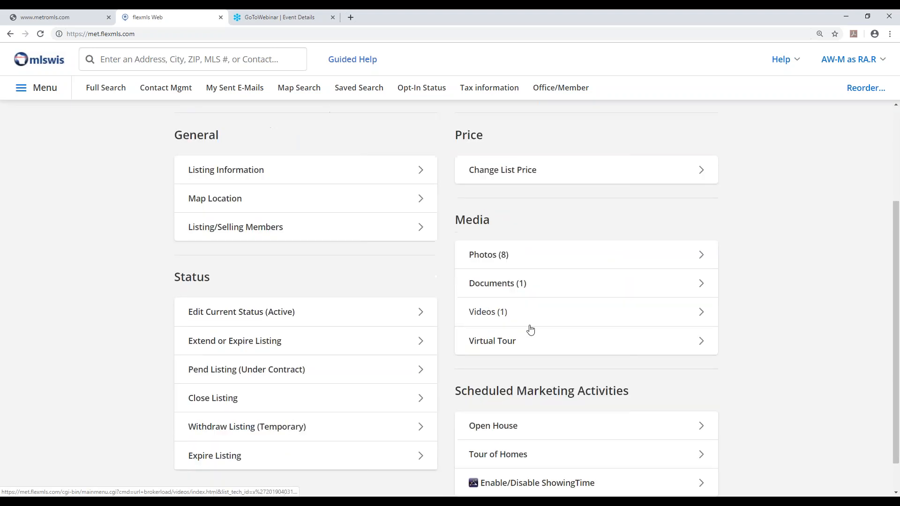
pyautogui.click(525, 343)
pyautogui.press('Return')
pyautogui.scroll(-3, 461, 346)
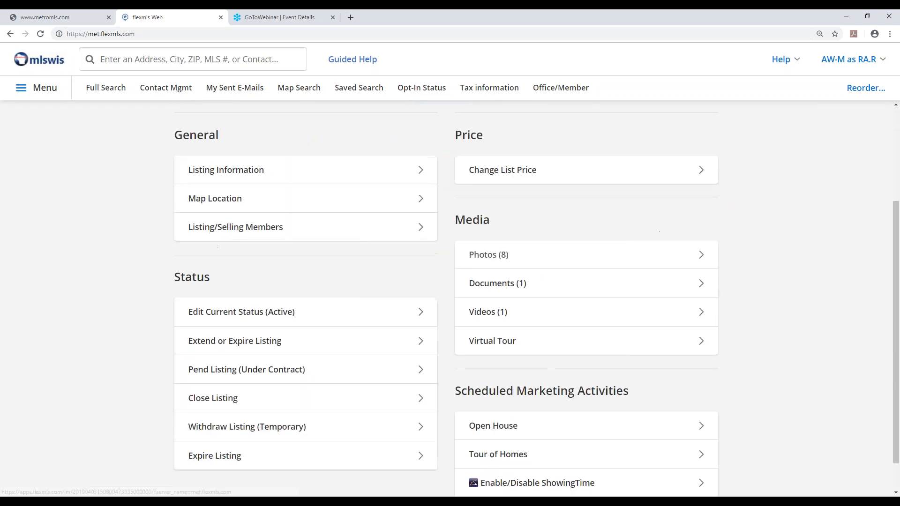
# Start a new open house entry for the listing and set its date to 05/24/2019
pyautogui.scroll(-1, 451, 350)
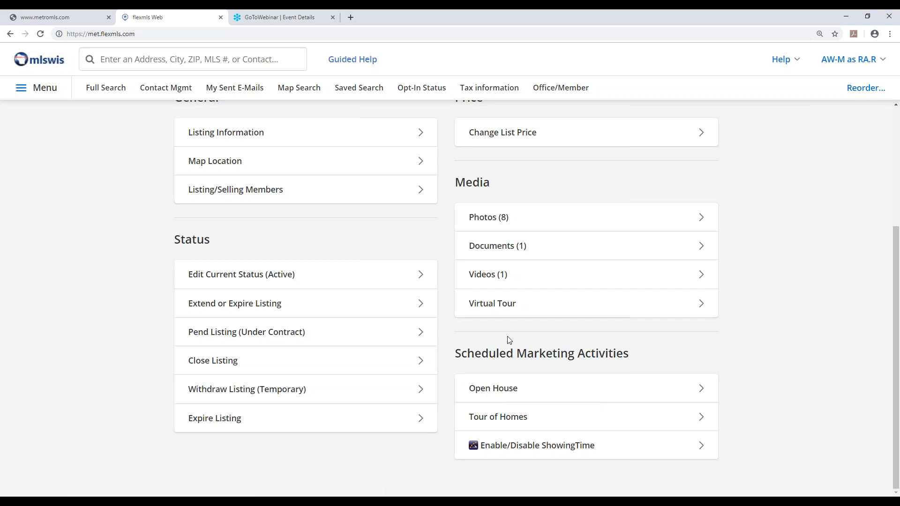
pyautogui.click(499, 393)
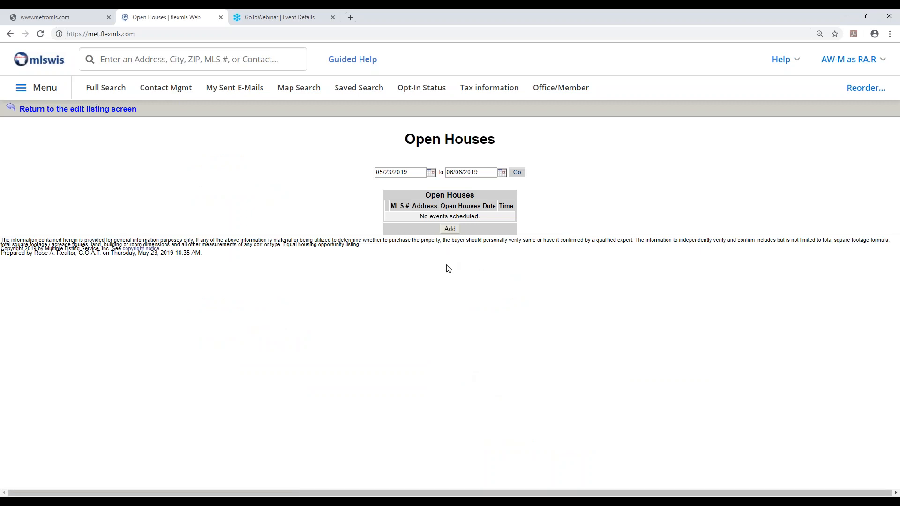
pyautogui.click(450, 229)
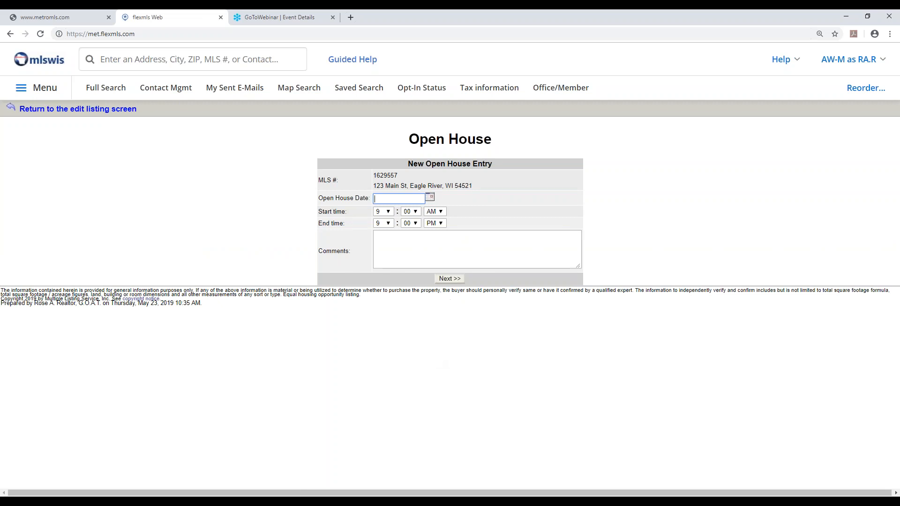
pyautogui.click(431, 198)
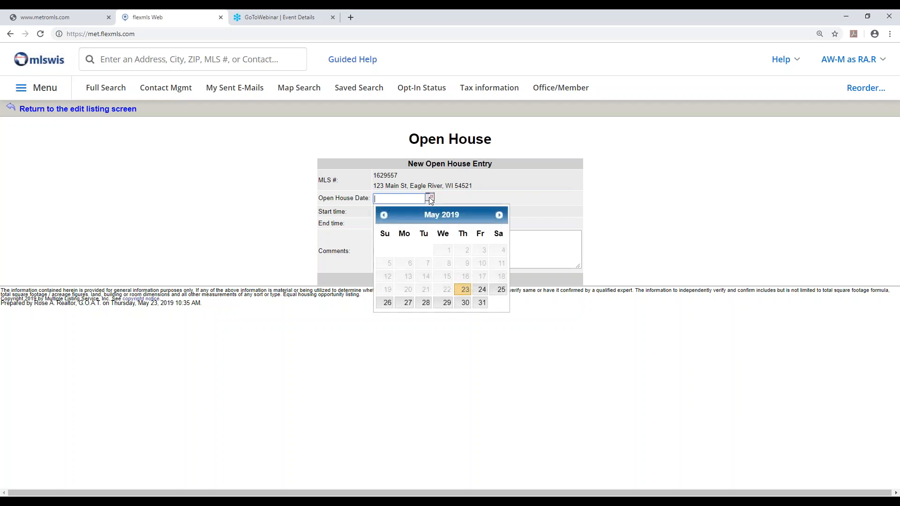
pyautogui.click(482, 289)
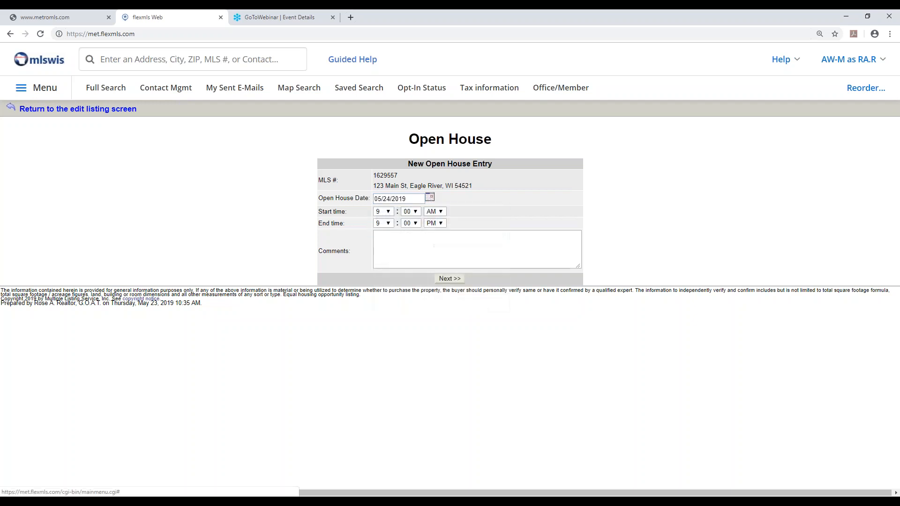
# Set the open house time from 1:00 PM to 3:00 PM, submit it without comments, and return to the edit listing screen
pyautogui.click(383, 212)
pyautogui.click(383, 221)
pyautogui.click(441, 212)
pyautogui.click(437, 228)
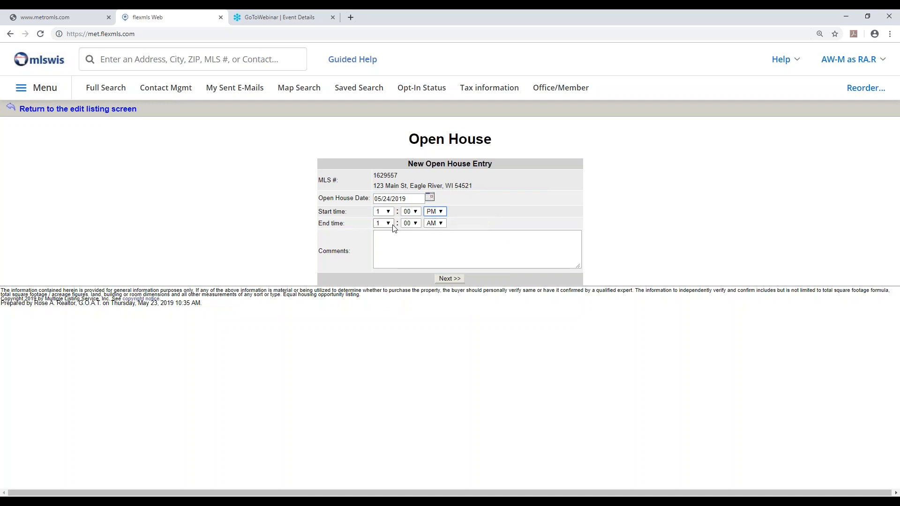
pyautogui.click(385, 223)
pyautogui.click(387, 248)
pyautogui.click(436, 224)
pyautogui.click(435, 240)
pyautogui.click(411, 243)
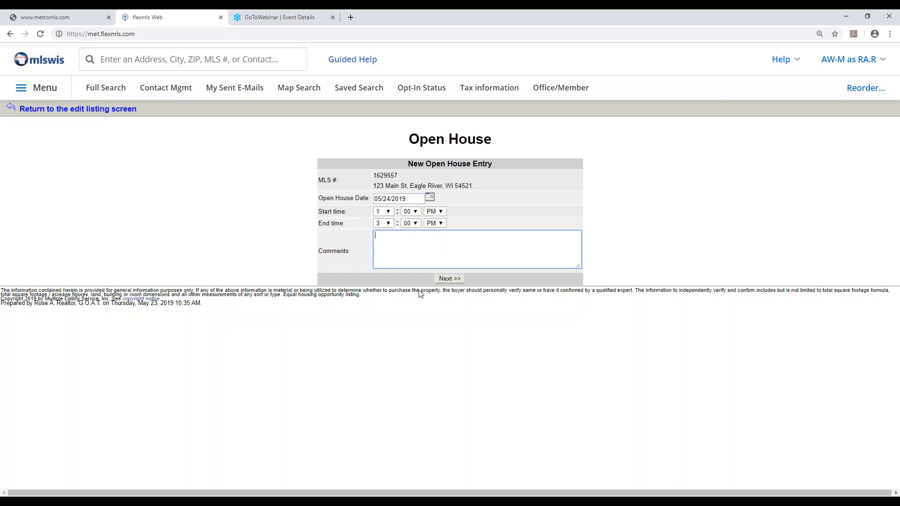
pyautogui.click(452, 279)
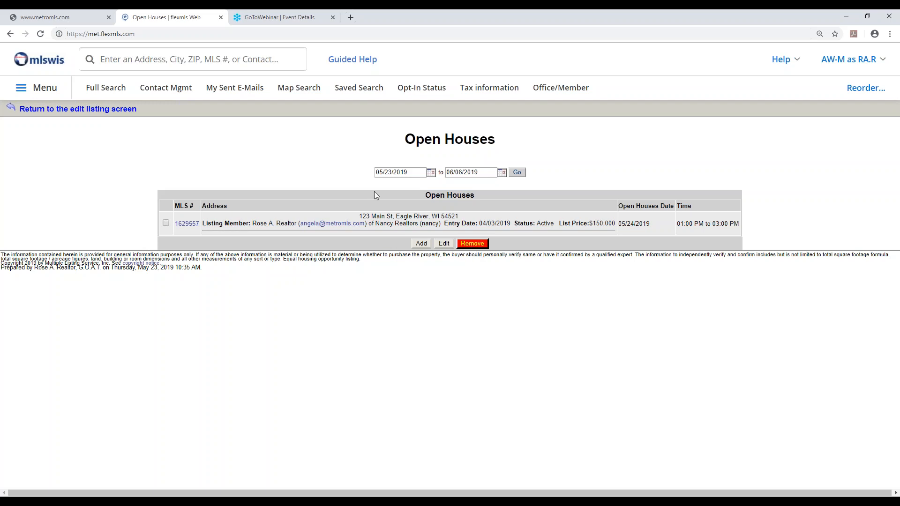
pyautogui.click(71, 112)
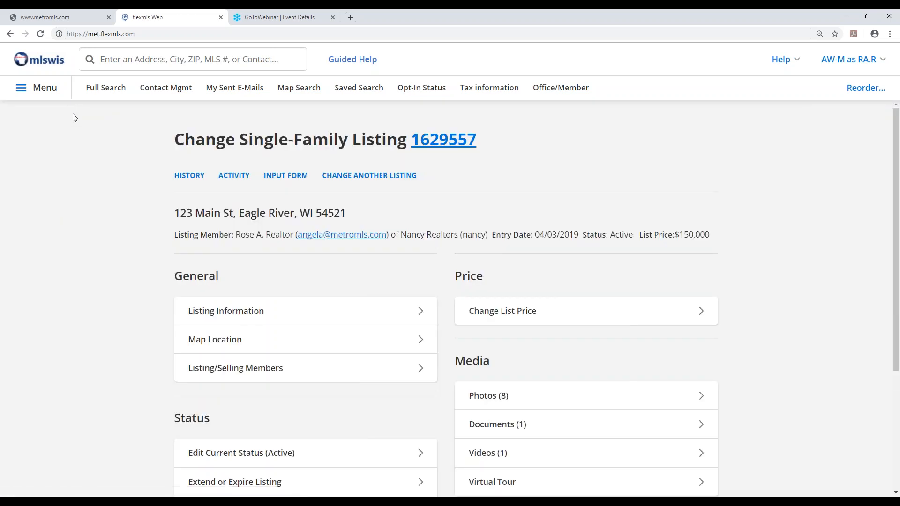
# Open the listing's ShowingTime setup and review the appointment type options, keeping Appointment Required
pyautogui.scroll(-4, 481, 313)
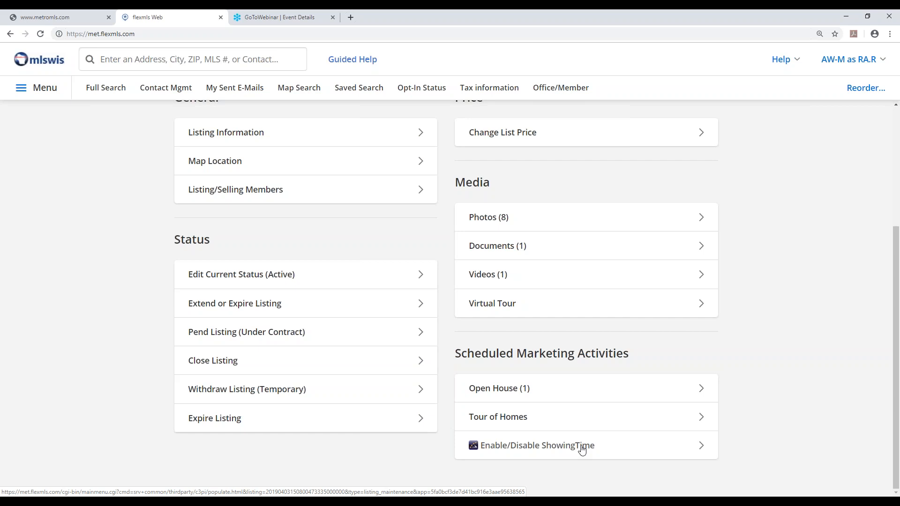
pyautogui.click(519, 449)
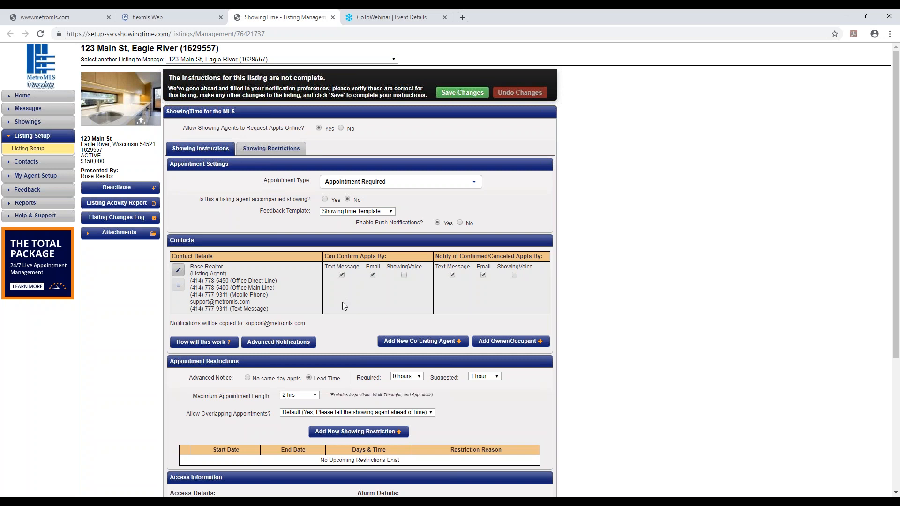
pyautogui.click(473, 184)
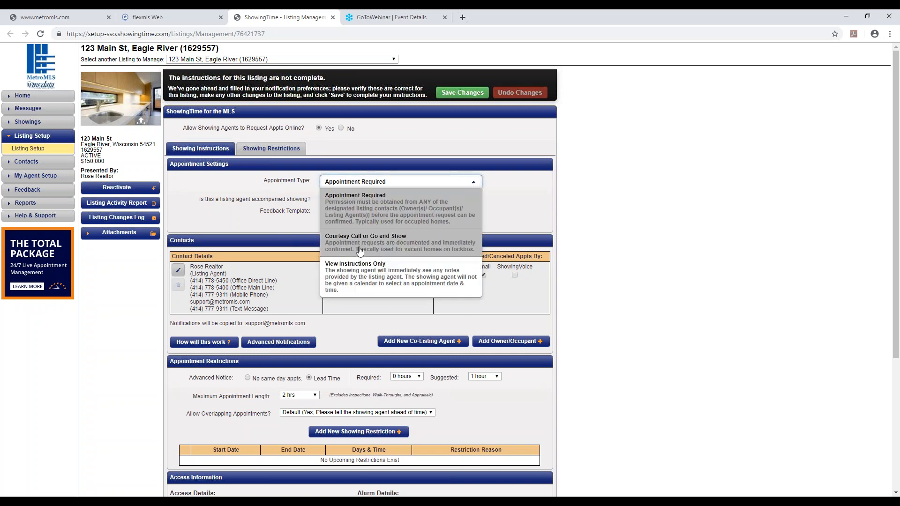
pyautogui.click(872, 222)
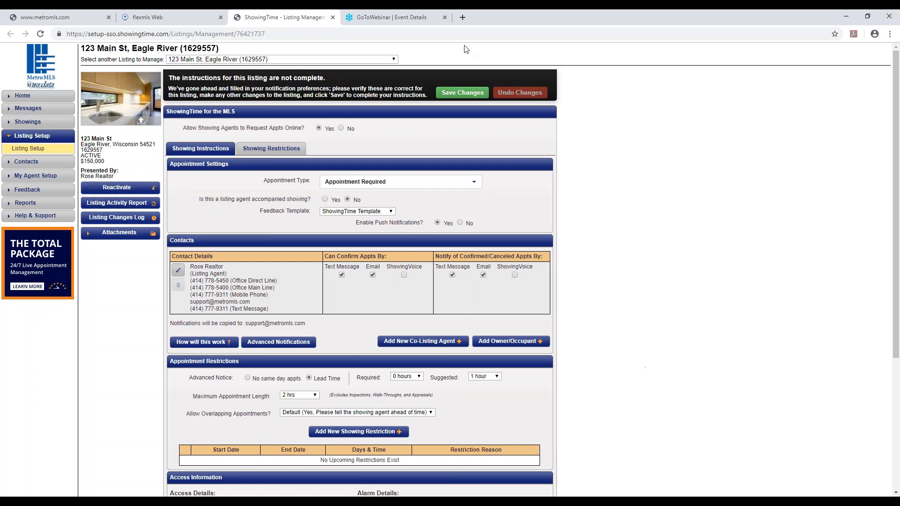
# Disallow online appointment requests from showing agents, save the ShowingTime changes, and close that page to get back to the listing's change page
pyautogui.click(341, 128)
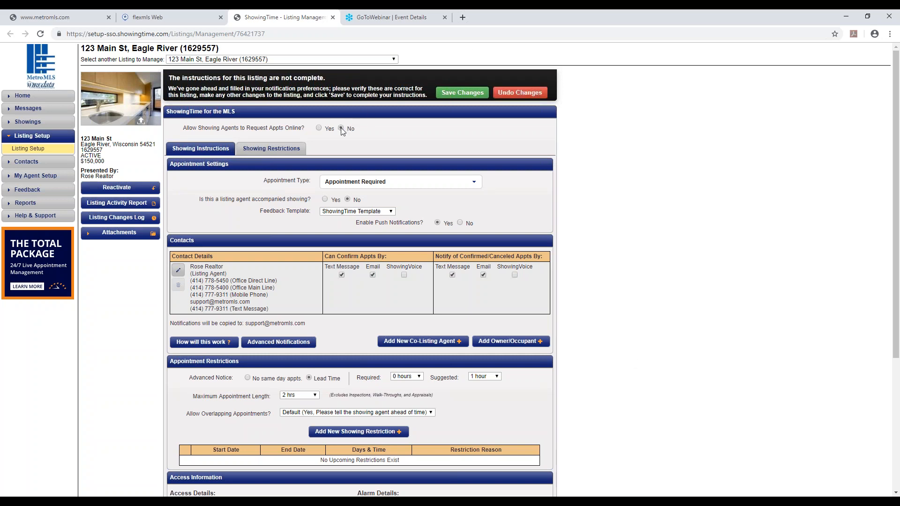
pyautogui.click(462, 93)
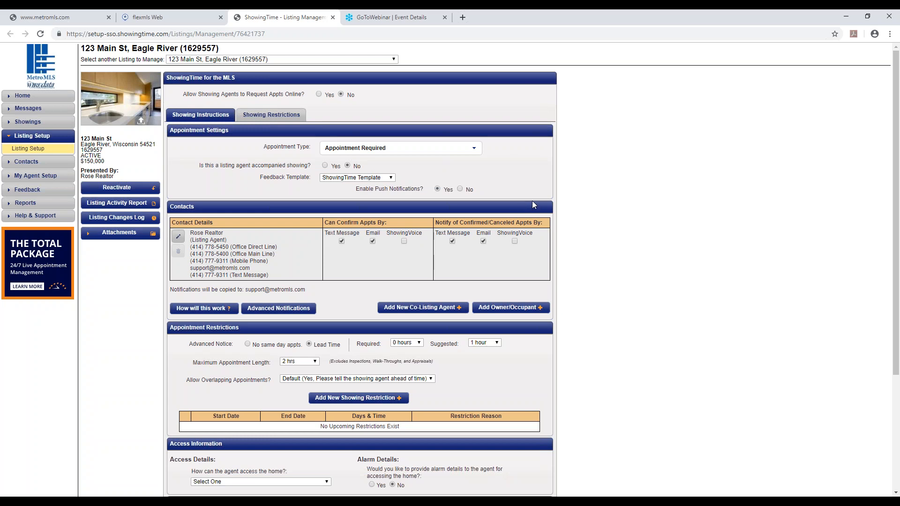
pyautogui.scroll(-3, 600, 217)
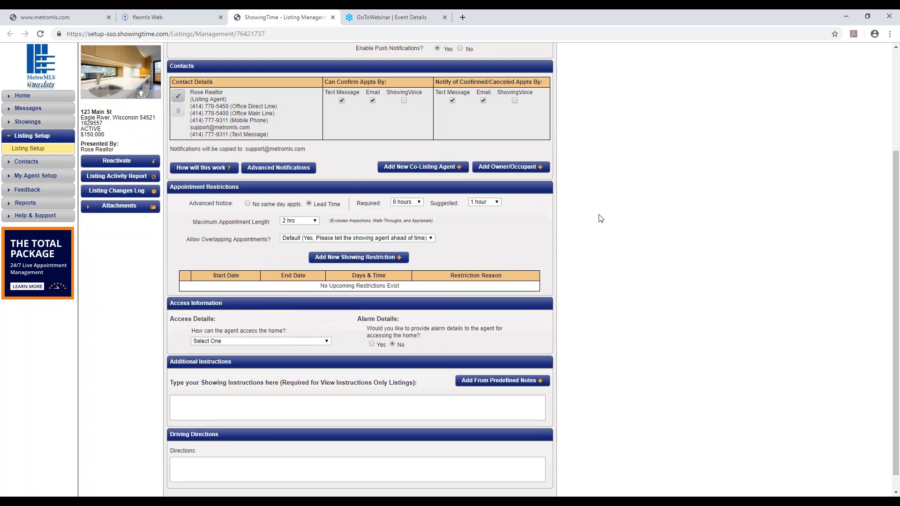
pyautogui.click(333, 17)
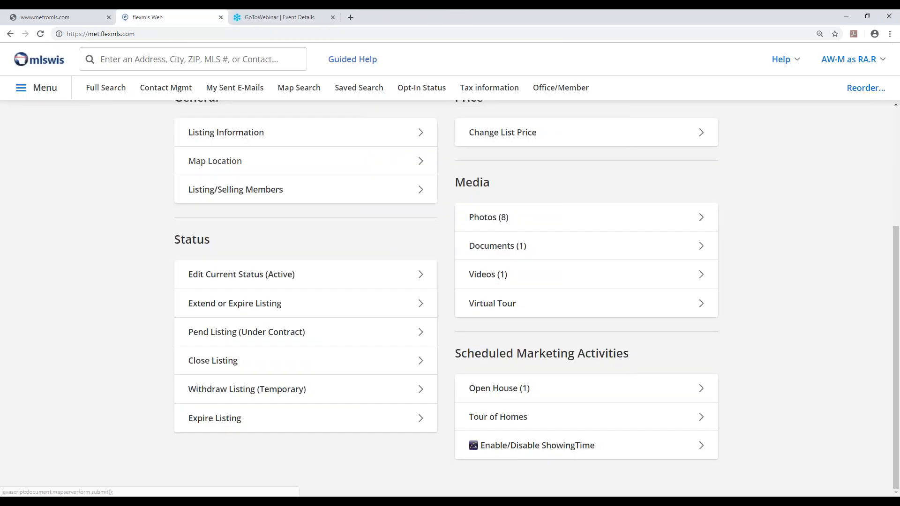
pyautogui.scroll(4, 492, 225)
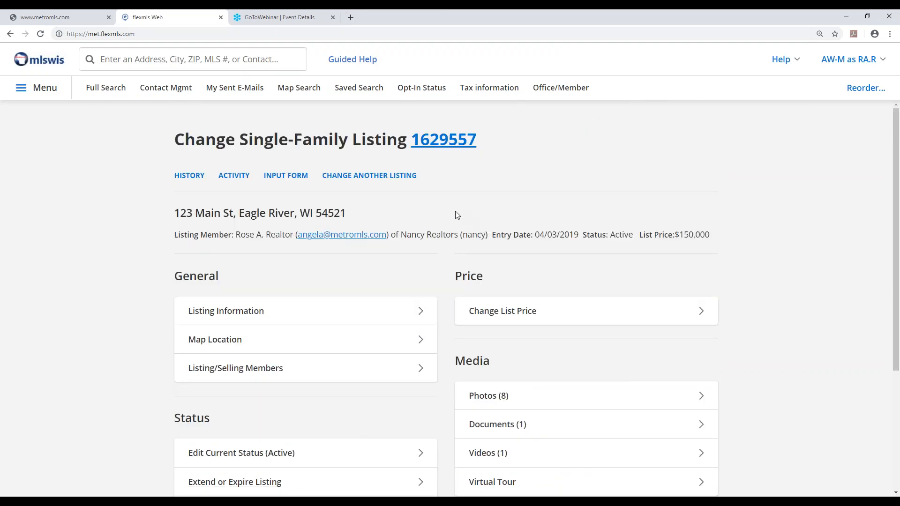
pyautogui.click(889, 39)
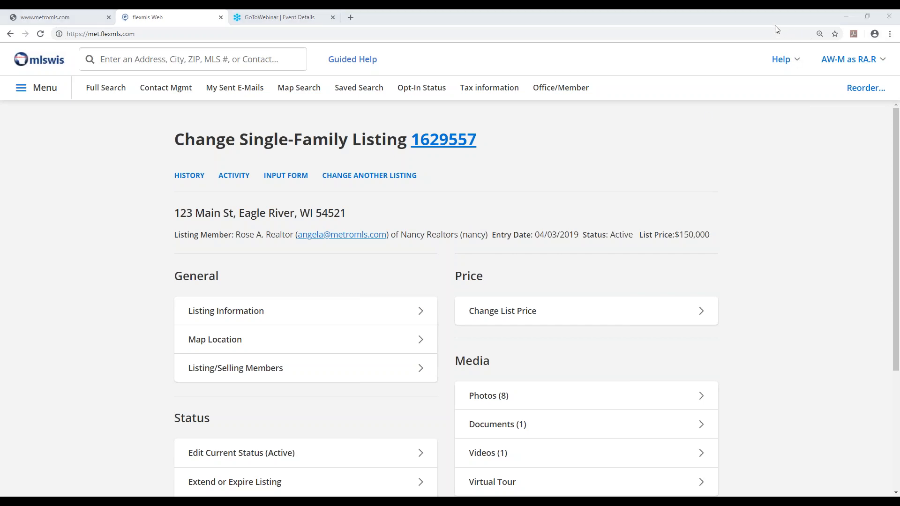